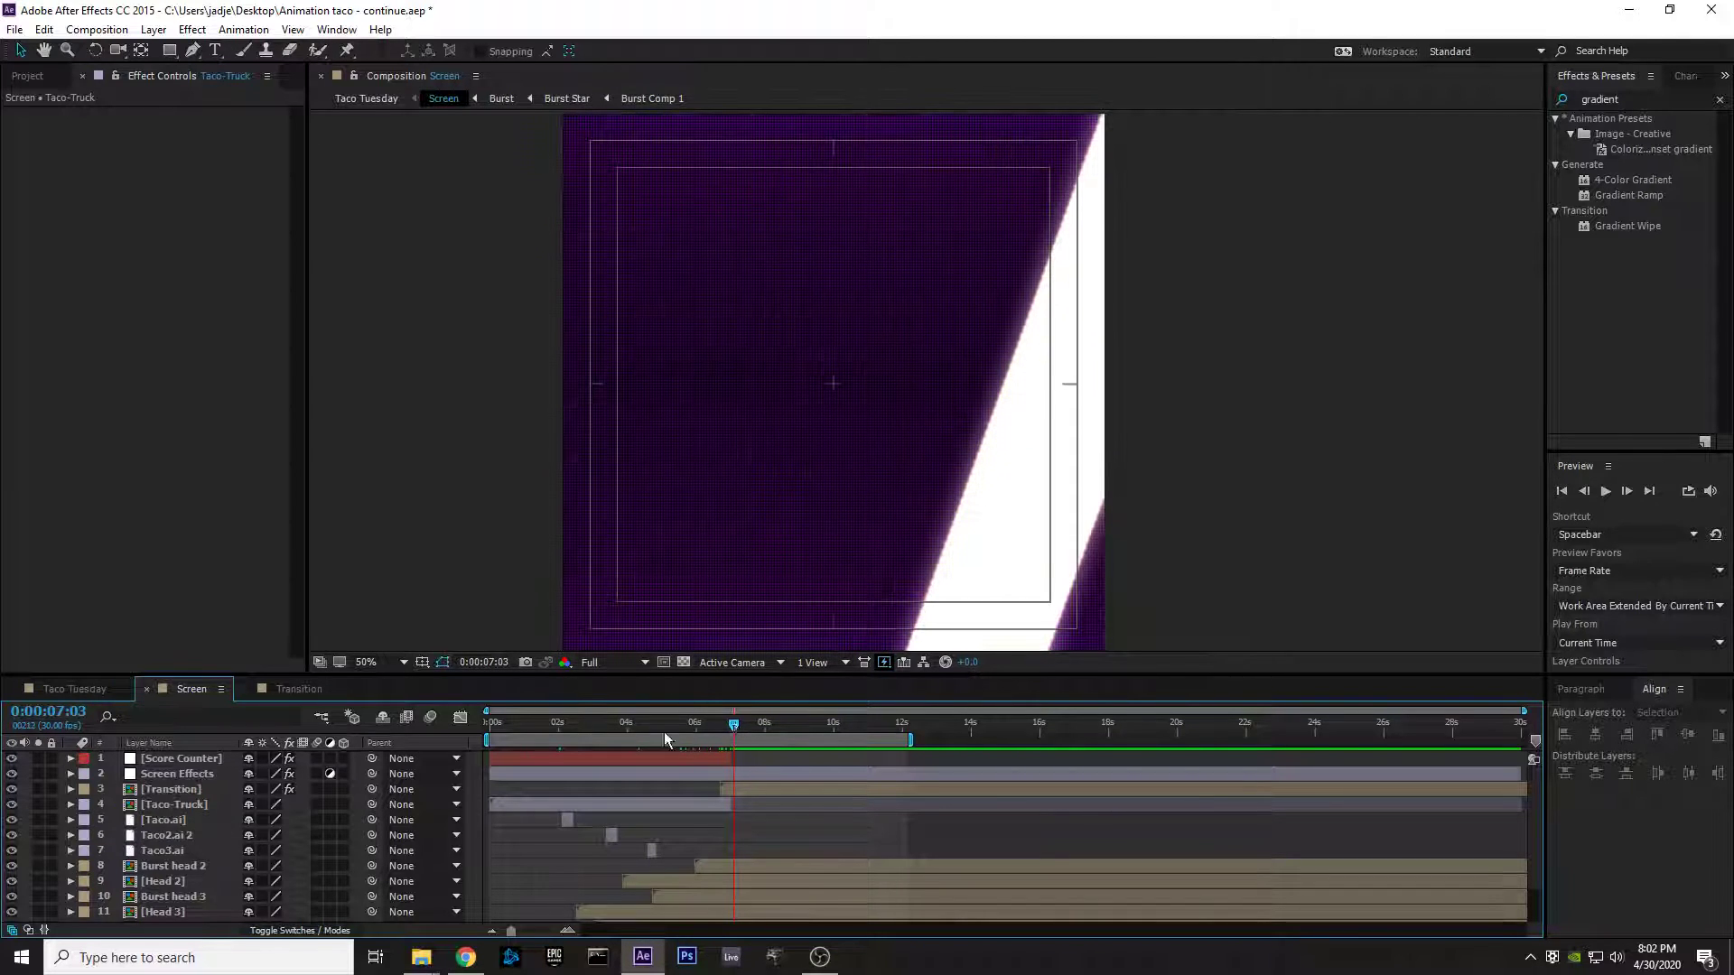
Step: Move the playhead to 0:00:07:04 in the Screen composition, where the transition has fully cleared the frame
{"action": "scroll", "coordinate": [189, 863], "scroll_direction": "down", "scroll_amount": 1}
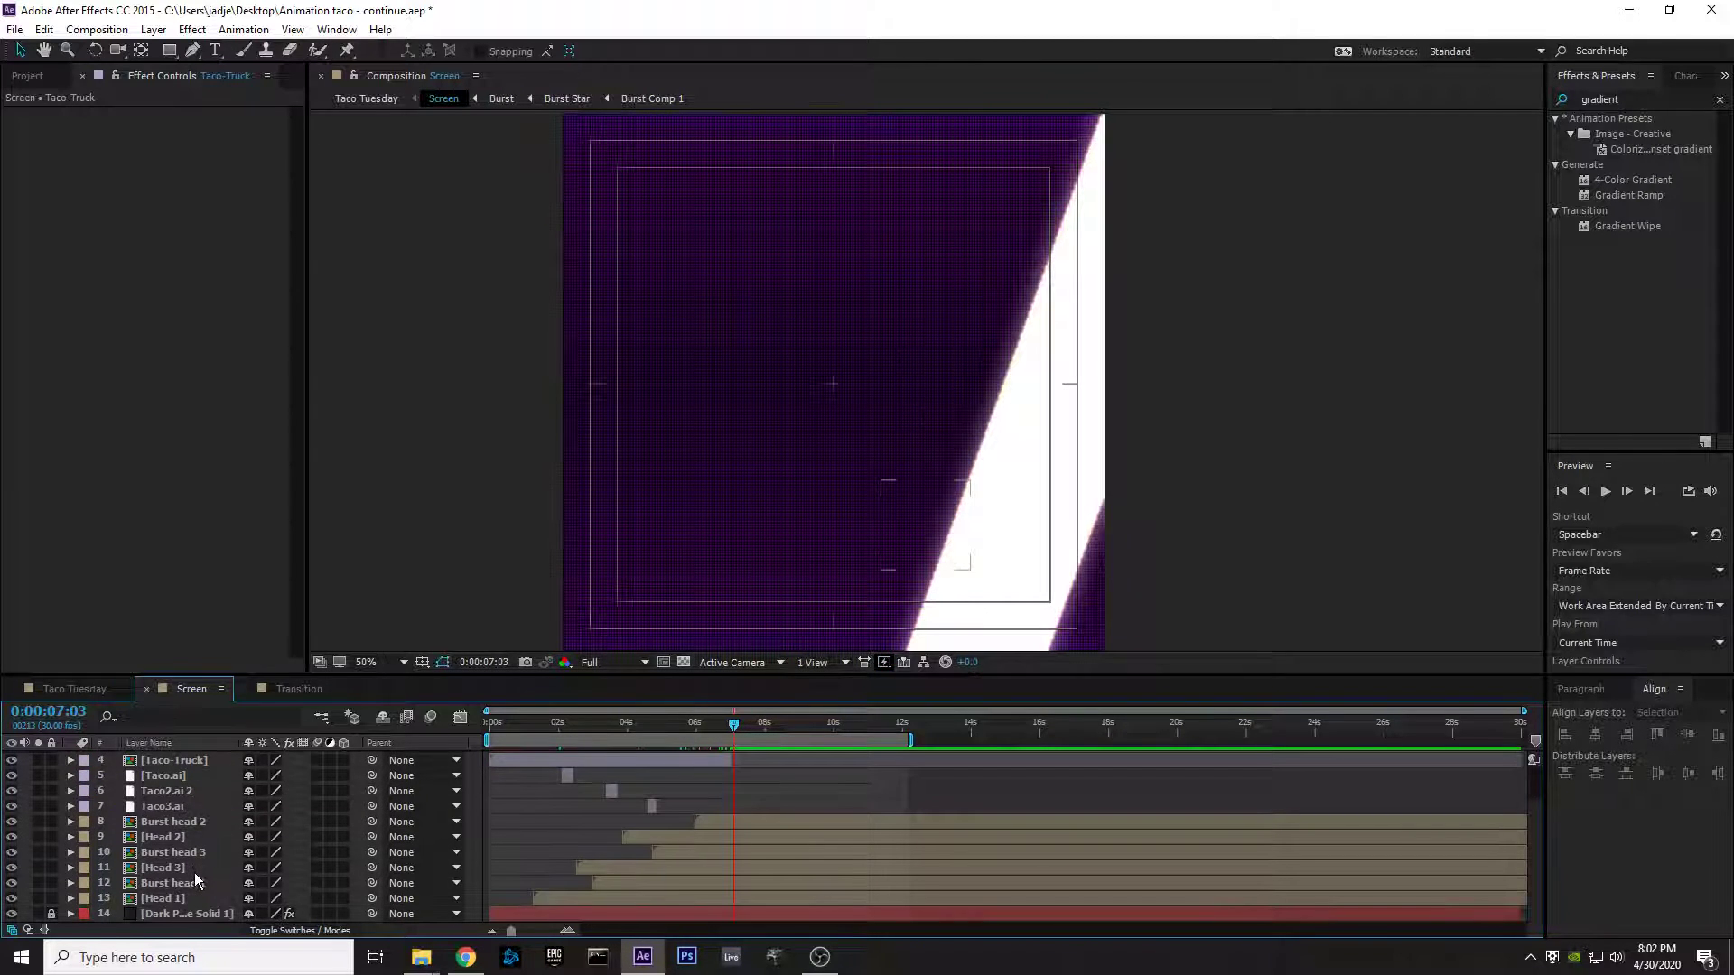
{"action": "scroll", "coordinate": [193, 872], "scroll_direction": "up", "scroll_amount": 1}
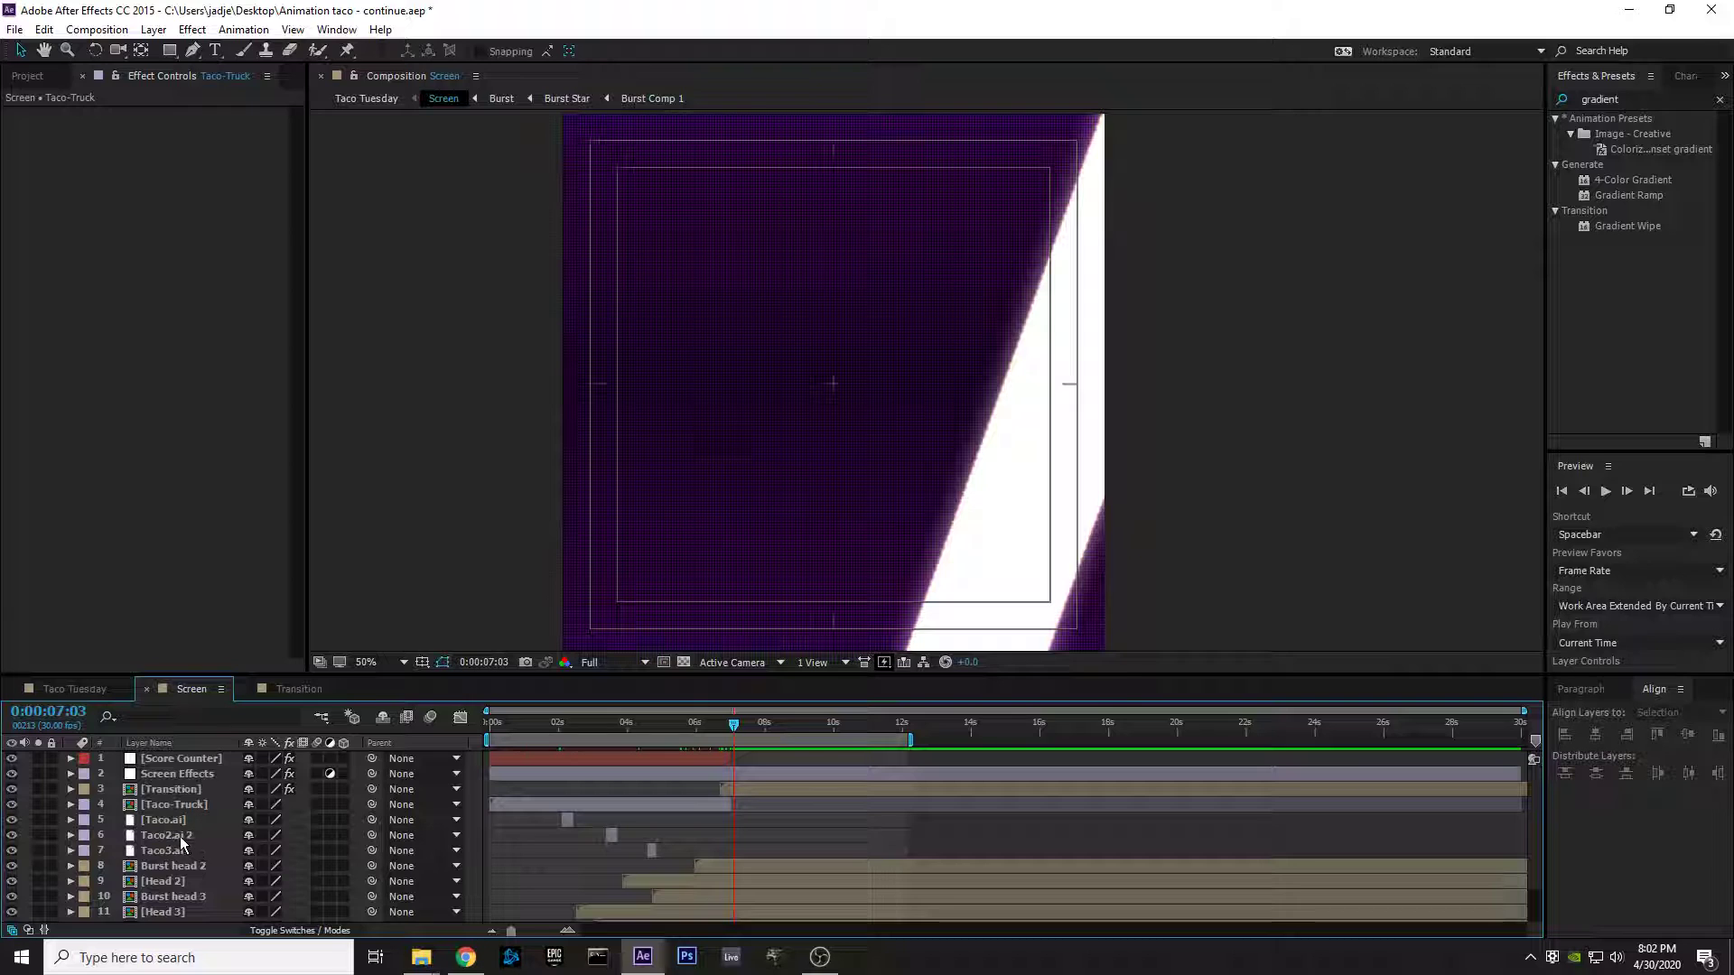
{"action": "left_click", "coordinate": [763, 799]}
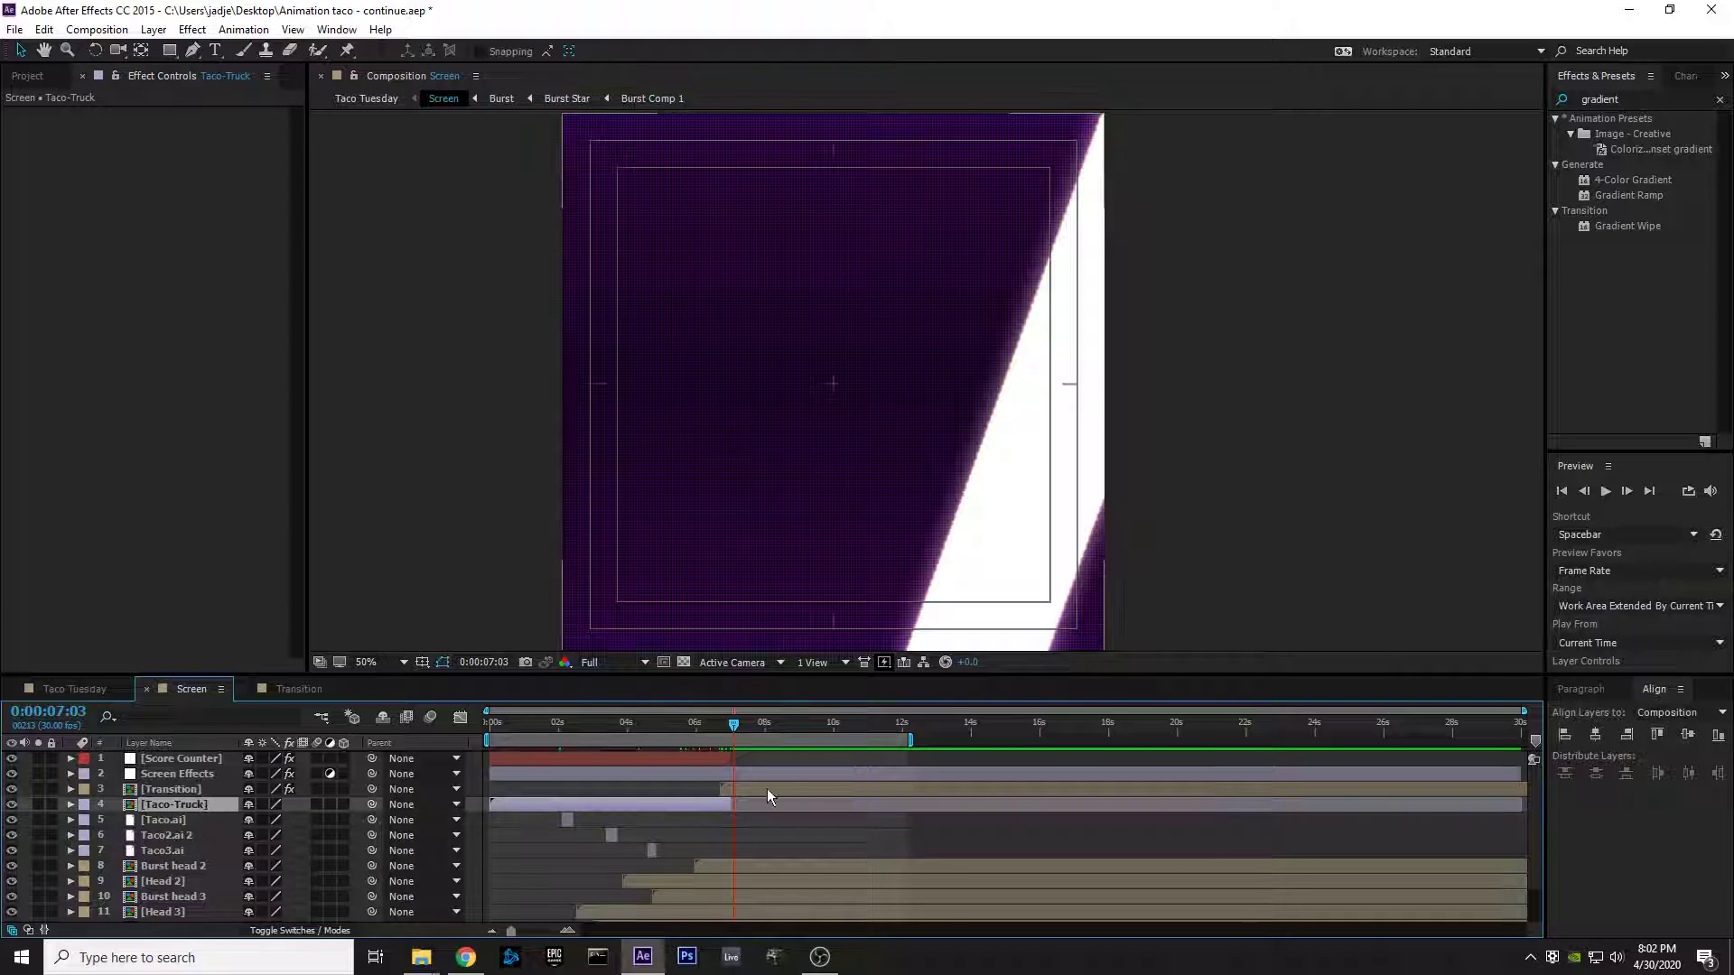
{"action": "left_click_drag", "start_coordinate": [733, 722], "coordinate": [735, 727]}
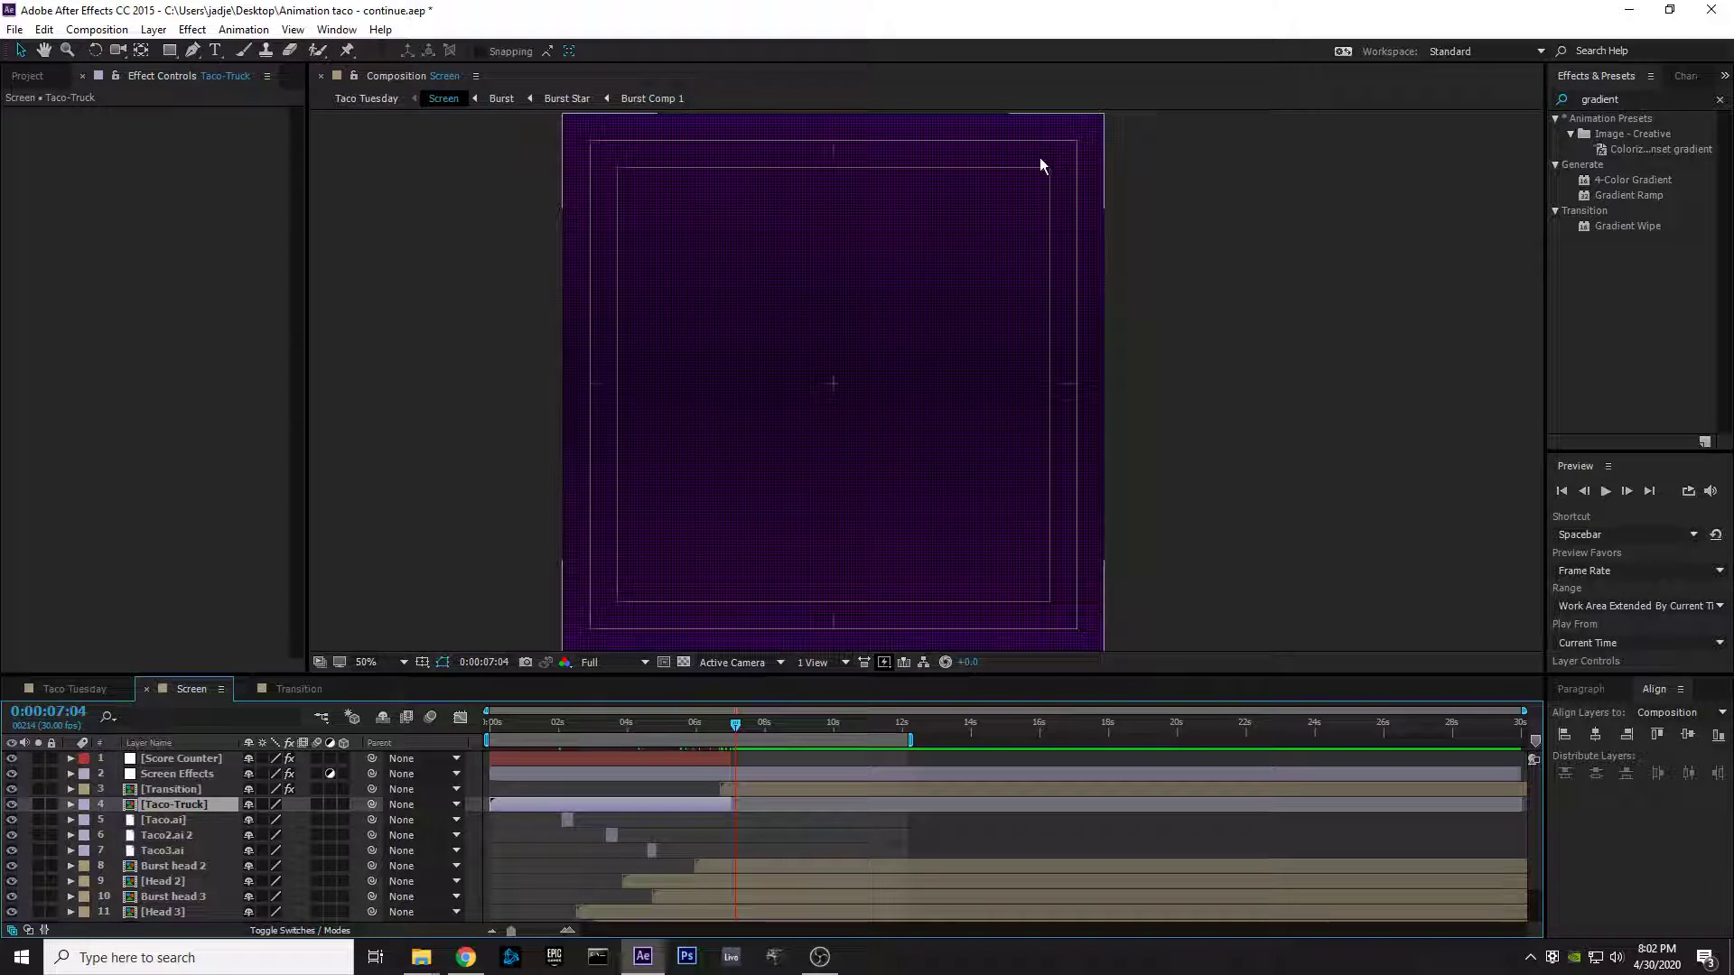
{"action": "left_click", "coordinate": [423, 665]}
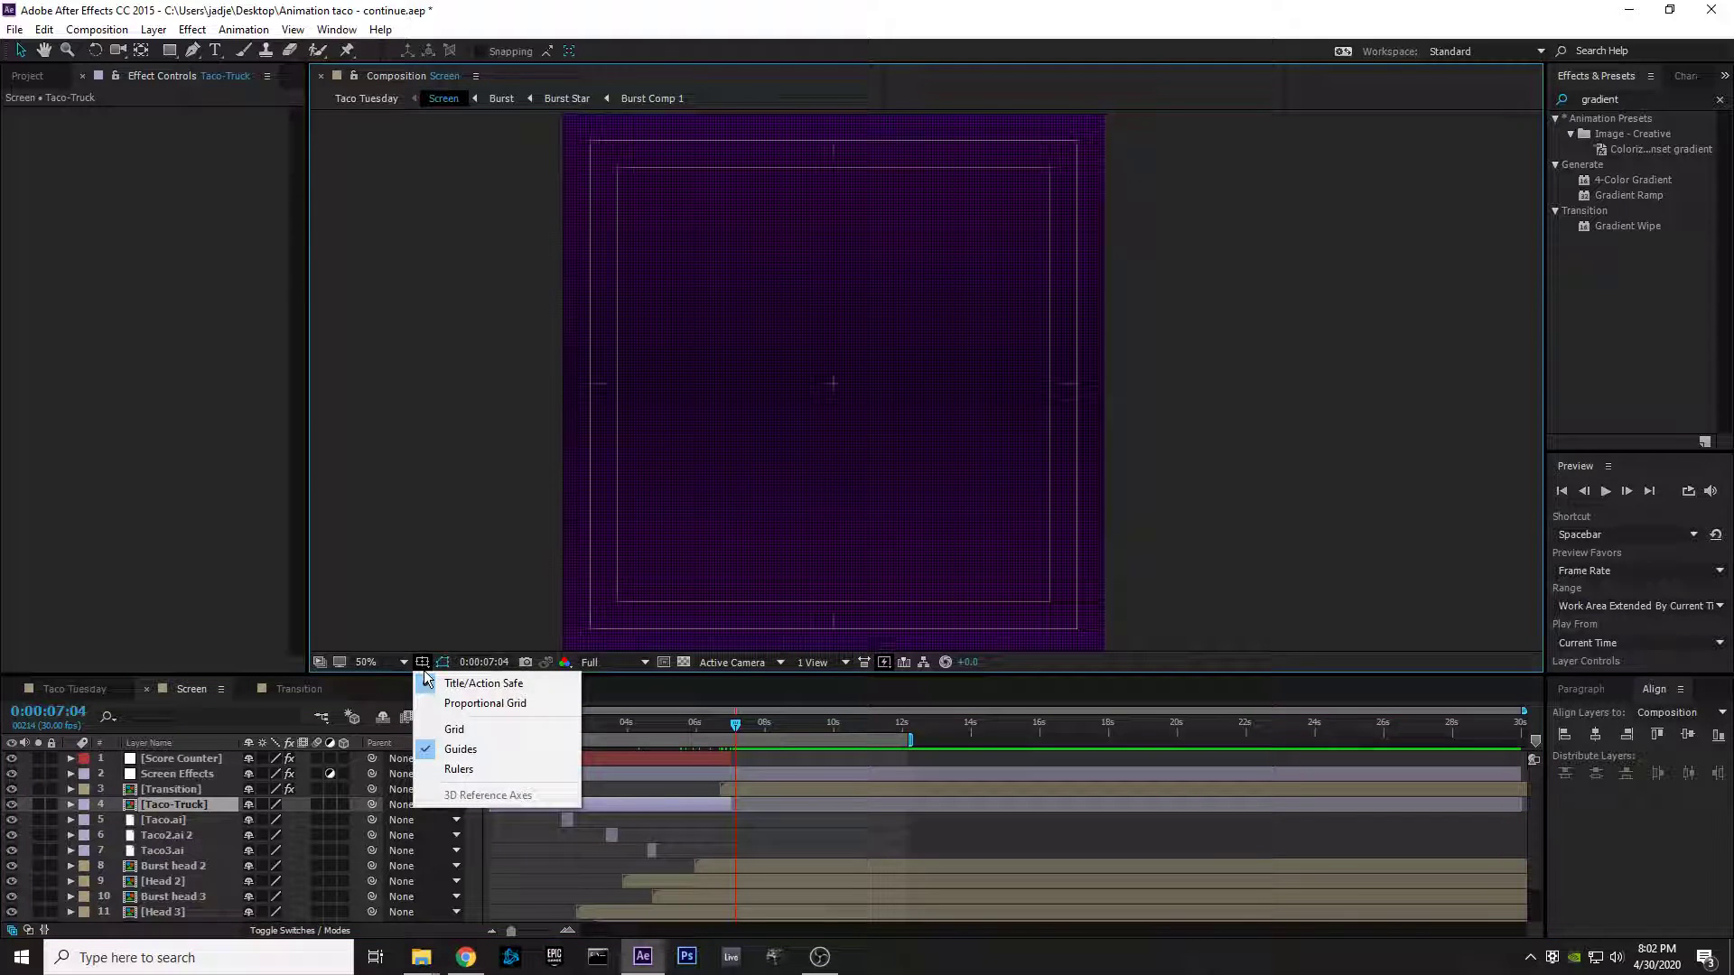
{"action": "left_click", "coordinate": [424, 616]}
{"action": "left_click", "coordinate": [424, 663]}
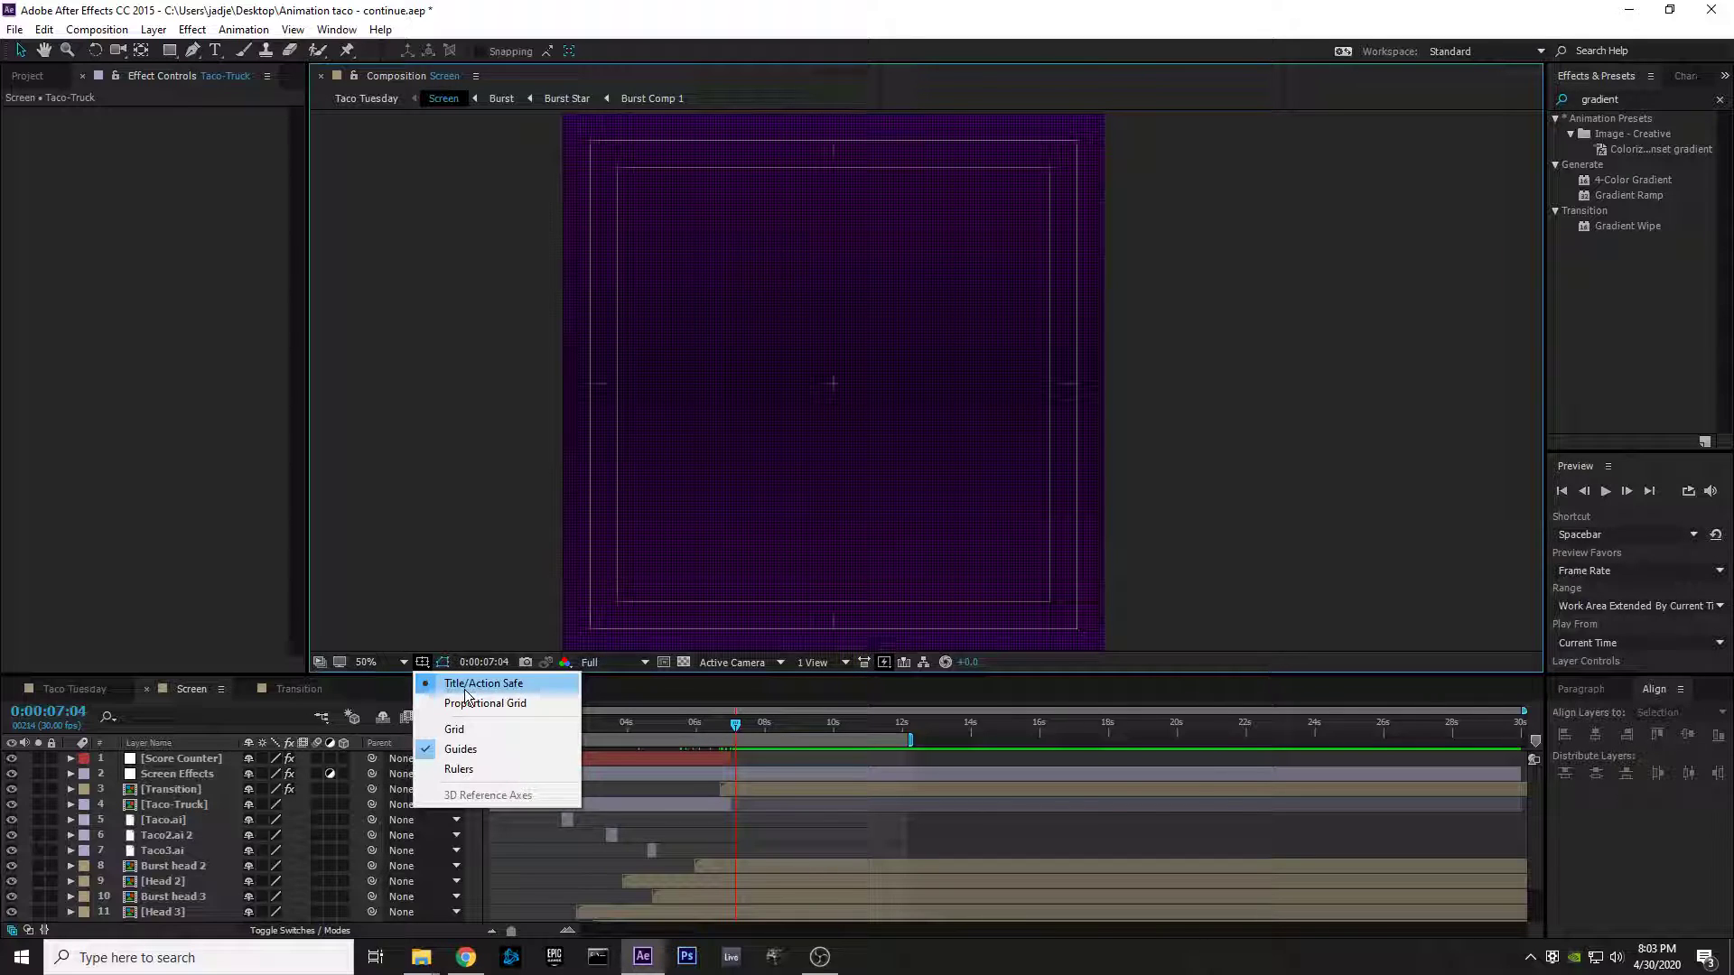
{"action": "left_click", "coordinate": [464, 592]}
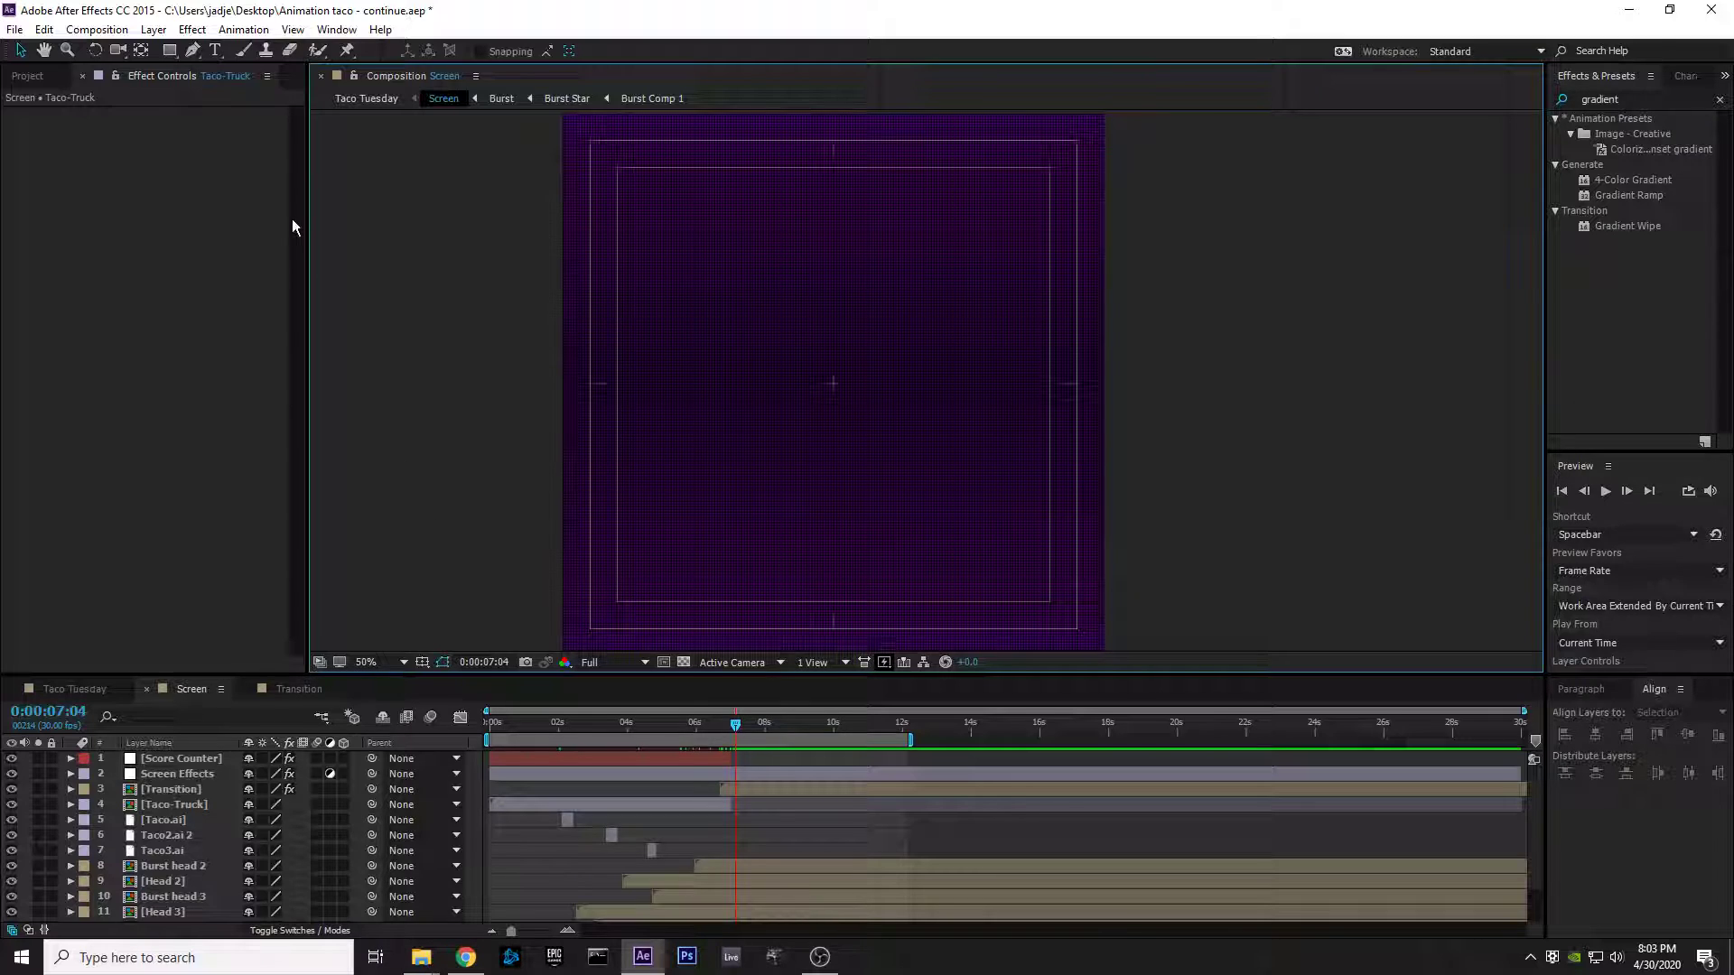
Step: Add a horizontal text layer reading "game over" near the middle of the Screen composition
{"action": "left_click", "coordinate": [217, 51]}
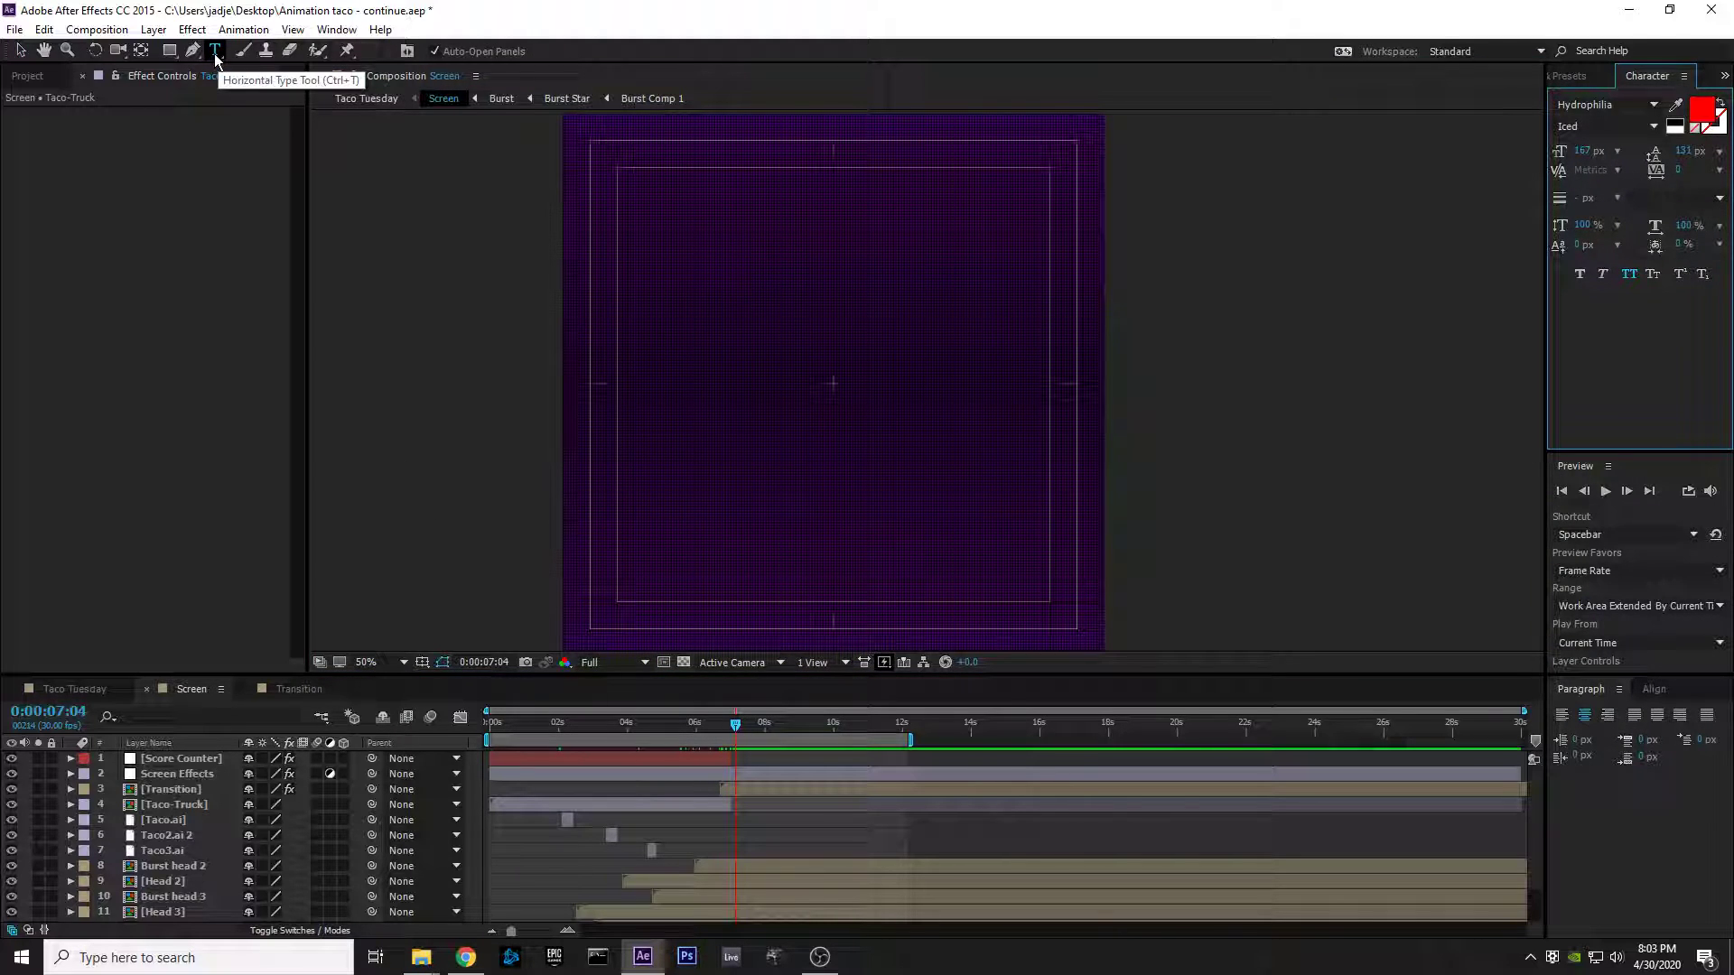
{"action": "left_click", "coordinate": [740, 404]}
{"action": "type", "text": "game ov"}
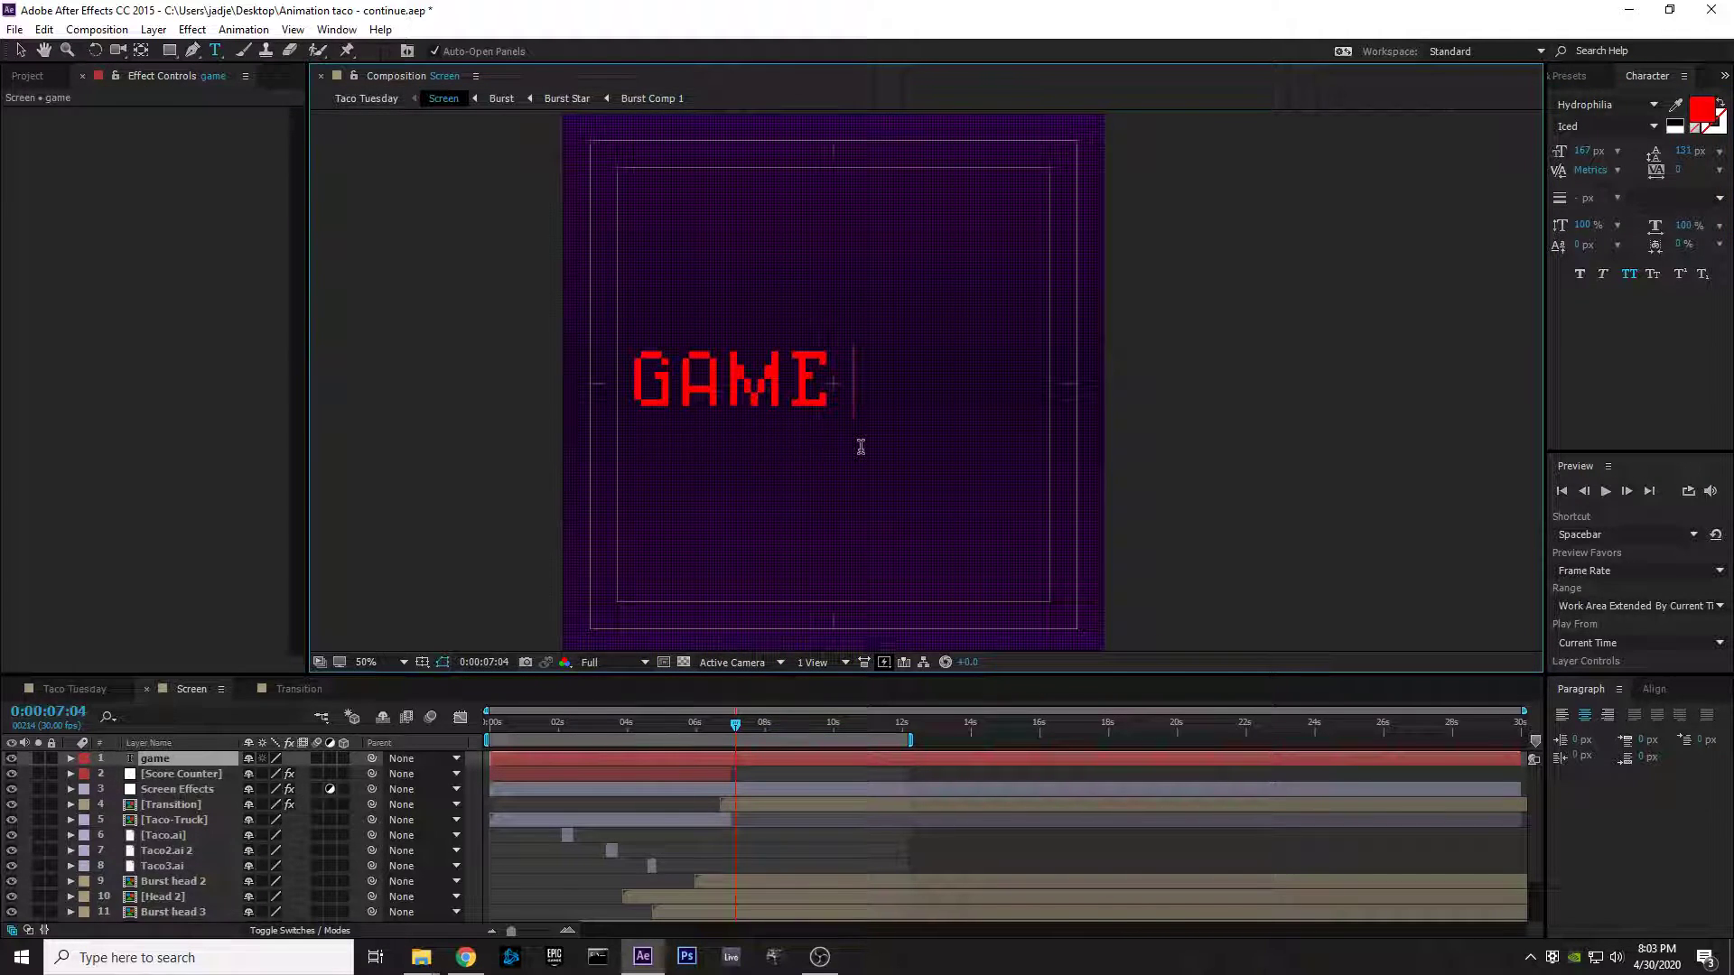
{"action": "type", "text": "er"}
Step: Center the GAME OVER text horizontally and vertically in the composition
{"action": "left_click", "coordinate": [19, 49]}
{"action": "left_click_drag", "start_coordinate": [650, 382], "coordinate": [736, 386]}
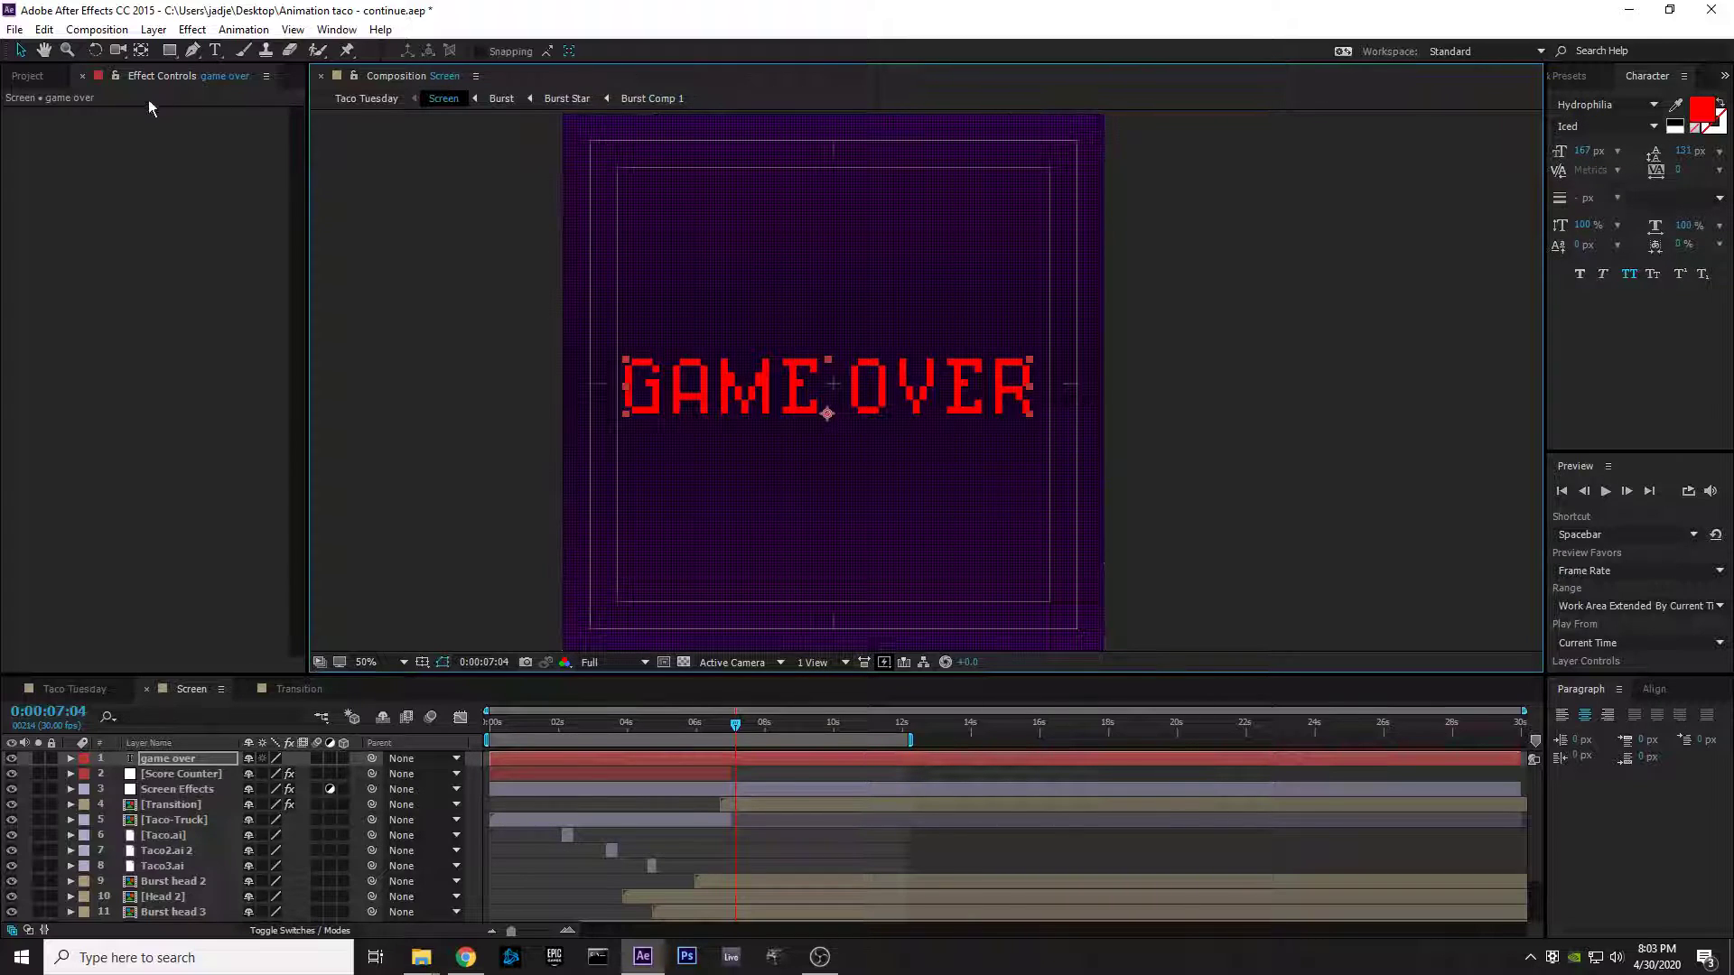
{"action": "left_click", "coordinate": [22, 51]}
{"action": "left_click_drag", "start_coordinate": [742, 375], "coordinate": [749, 378]}
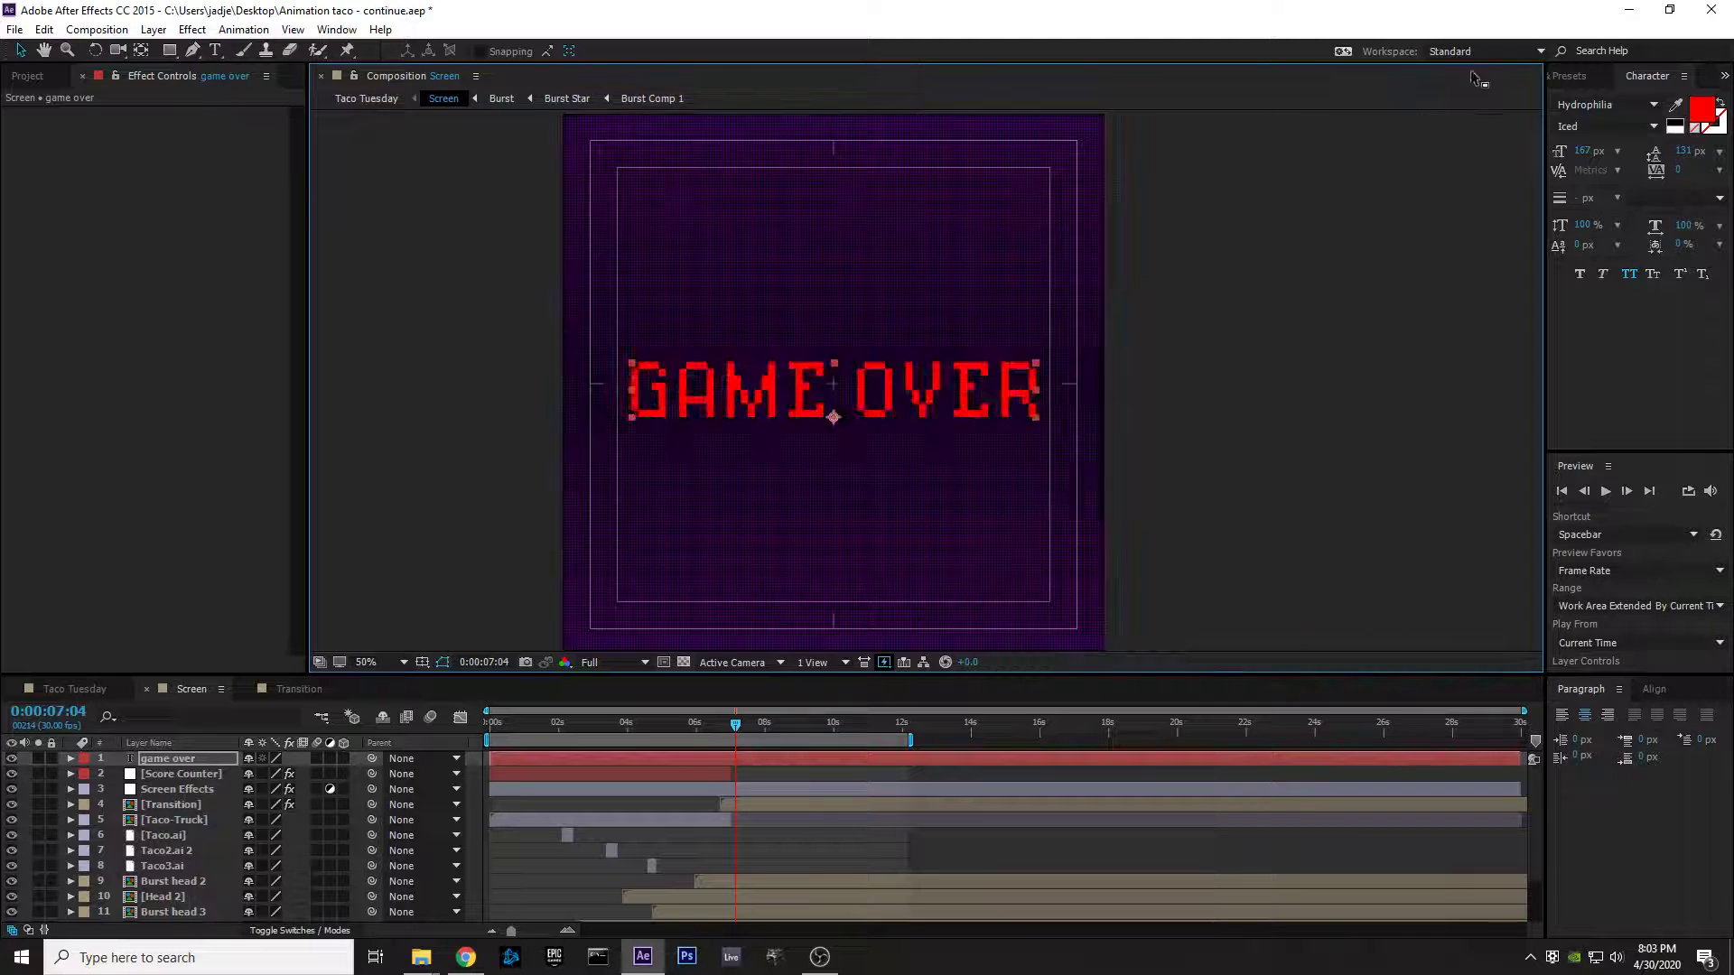
{"action": "left_click", "coordinate": [351, 34]}
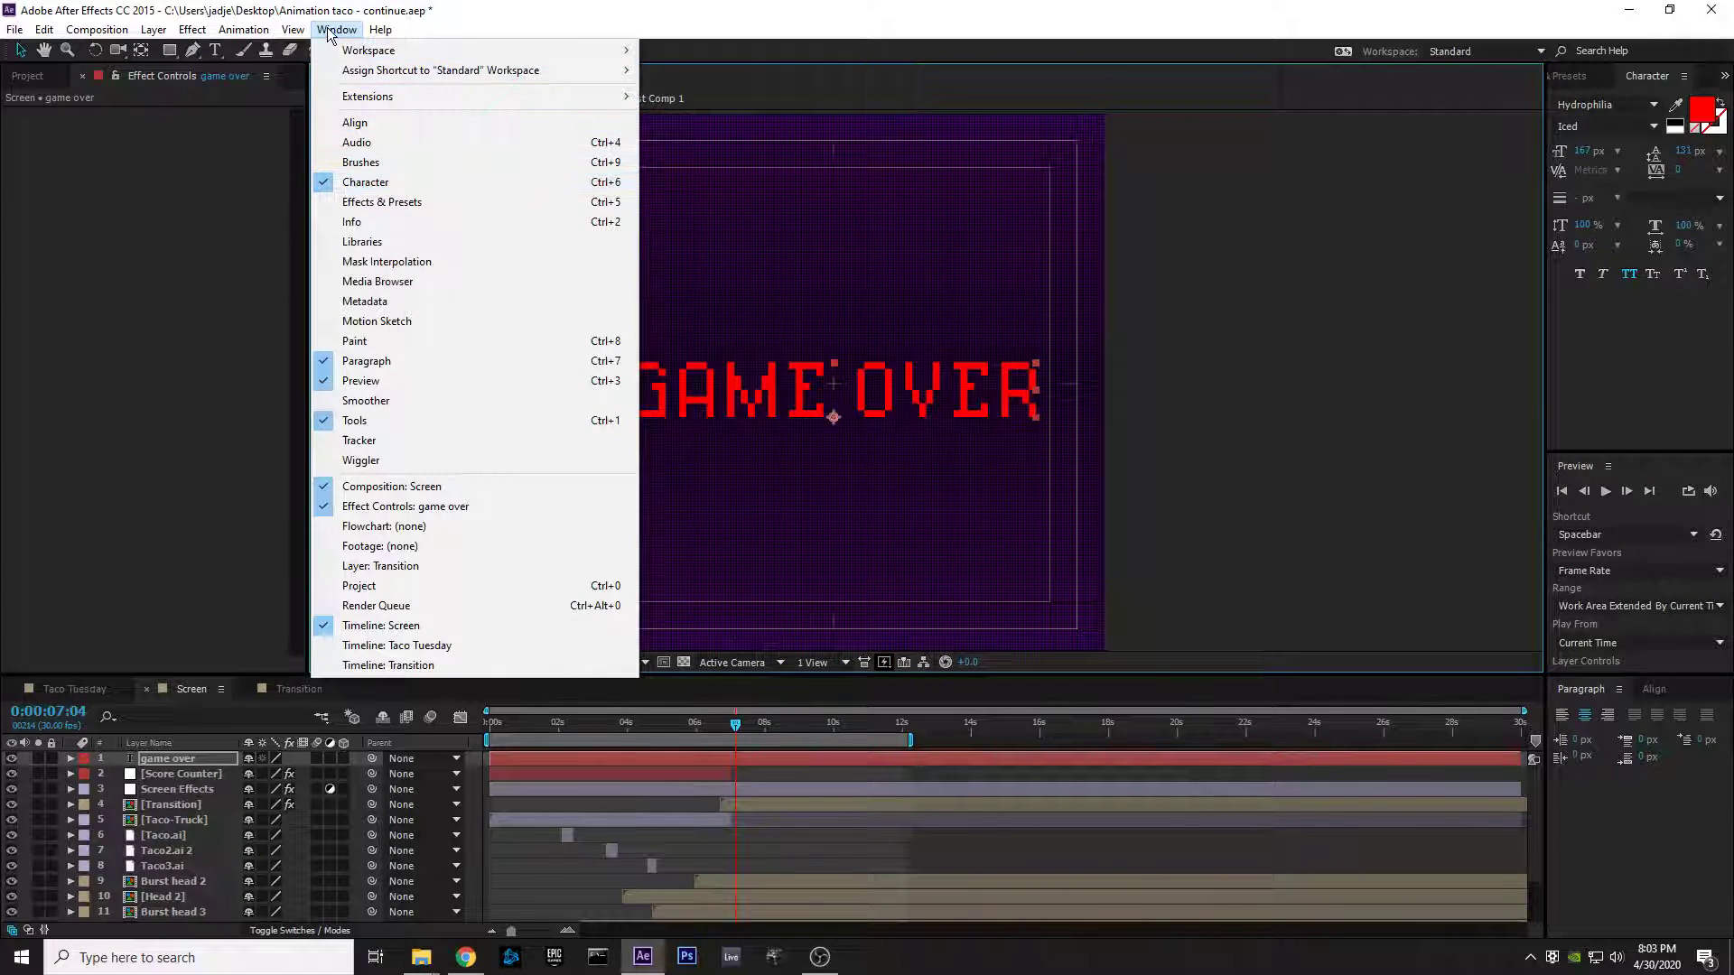
{"action": "left_click", "coordinate": [330, 31]}
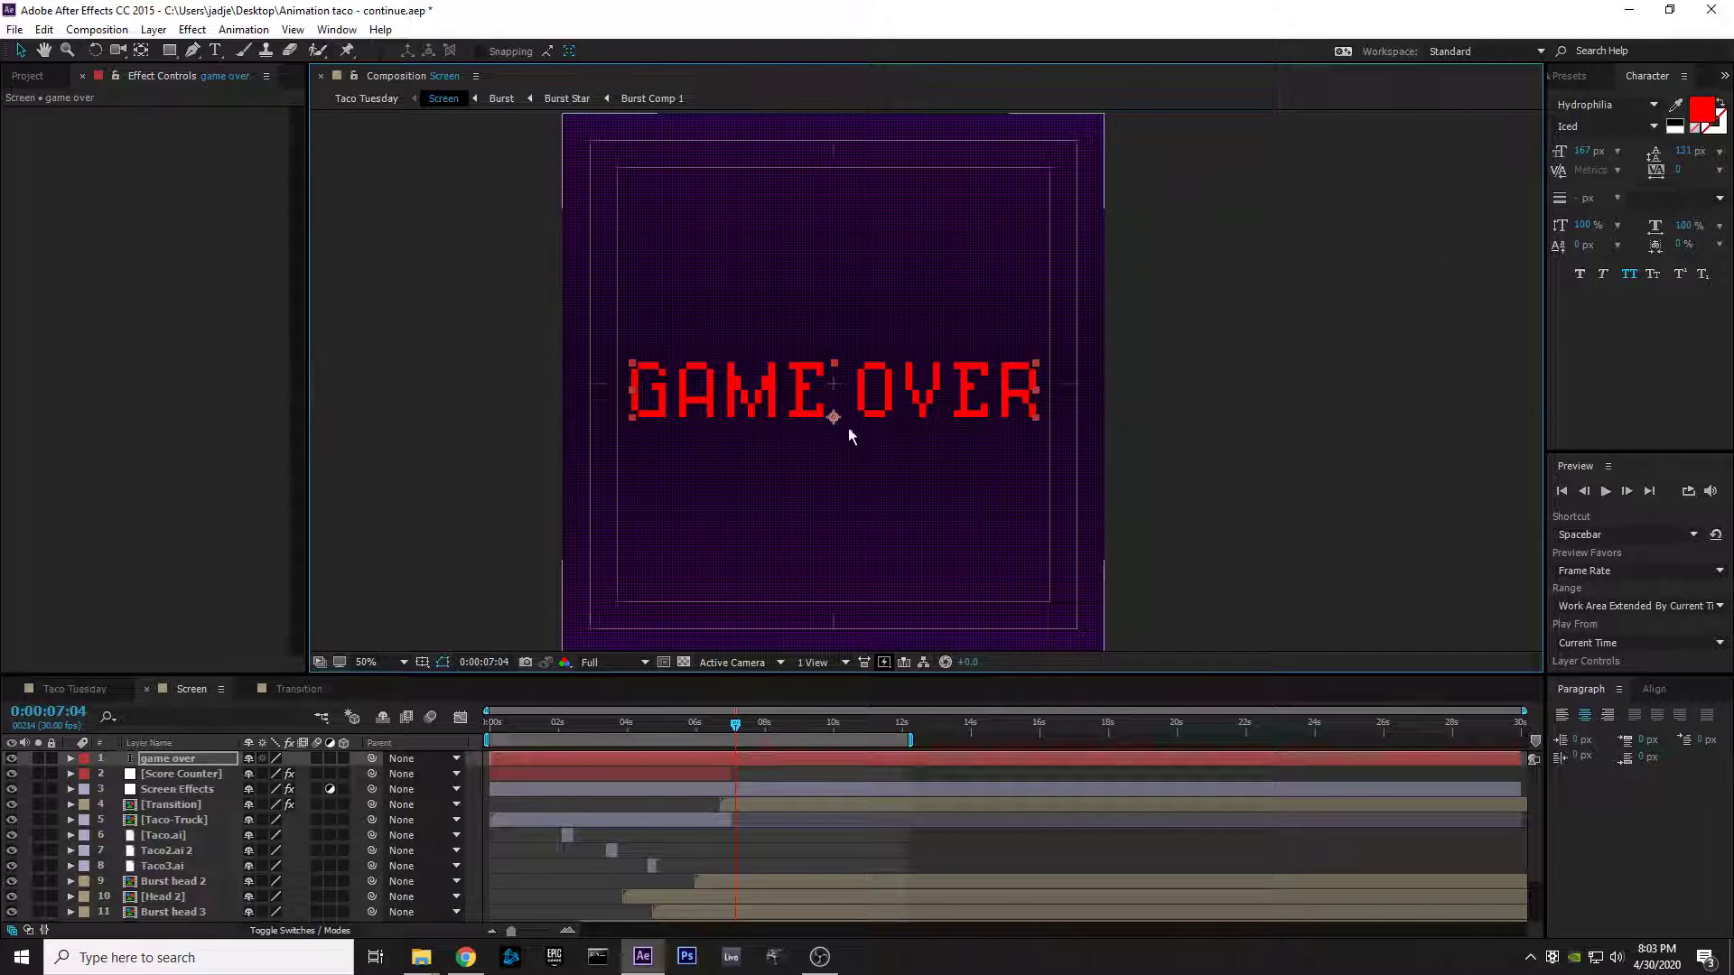
{"action": "left_click_drag", "start_coordinate": [787, 389], "coordinate": [789, 389]}
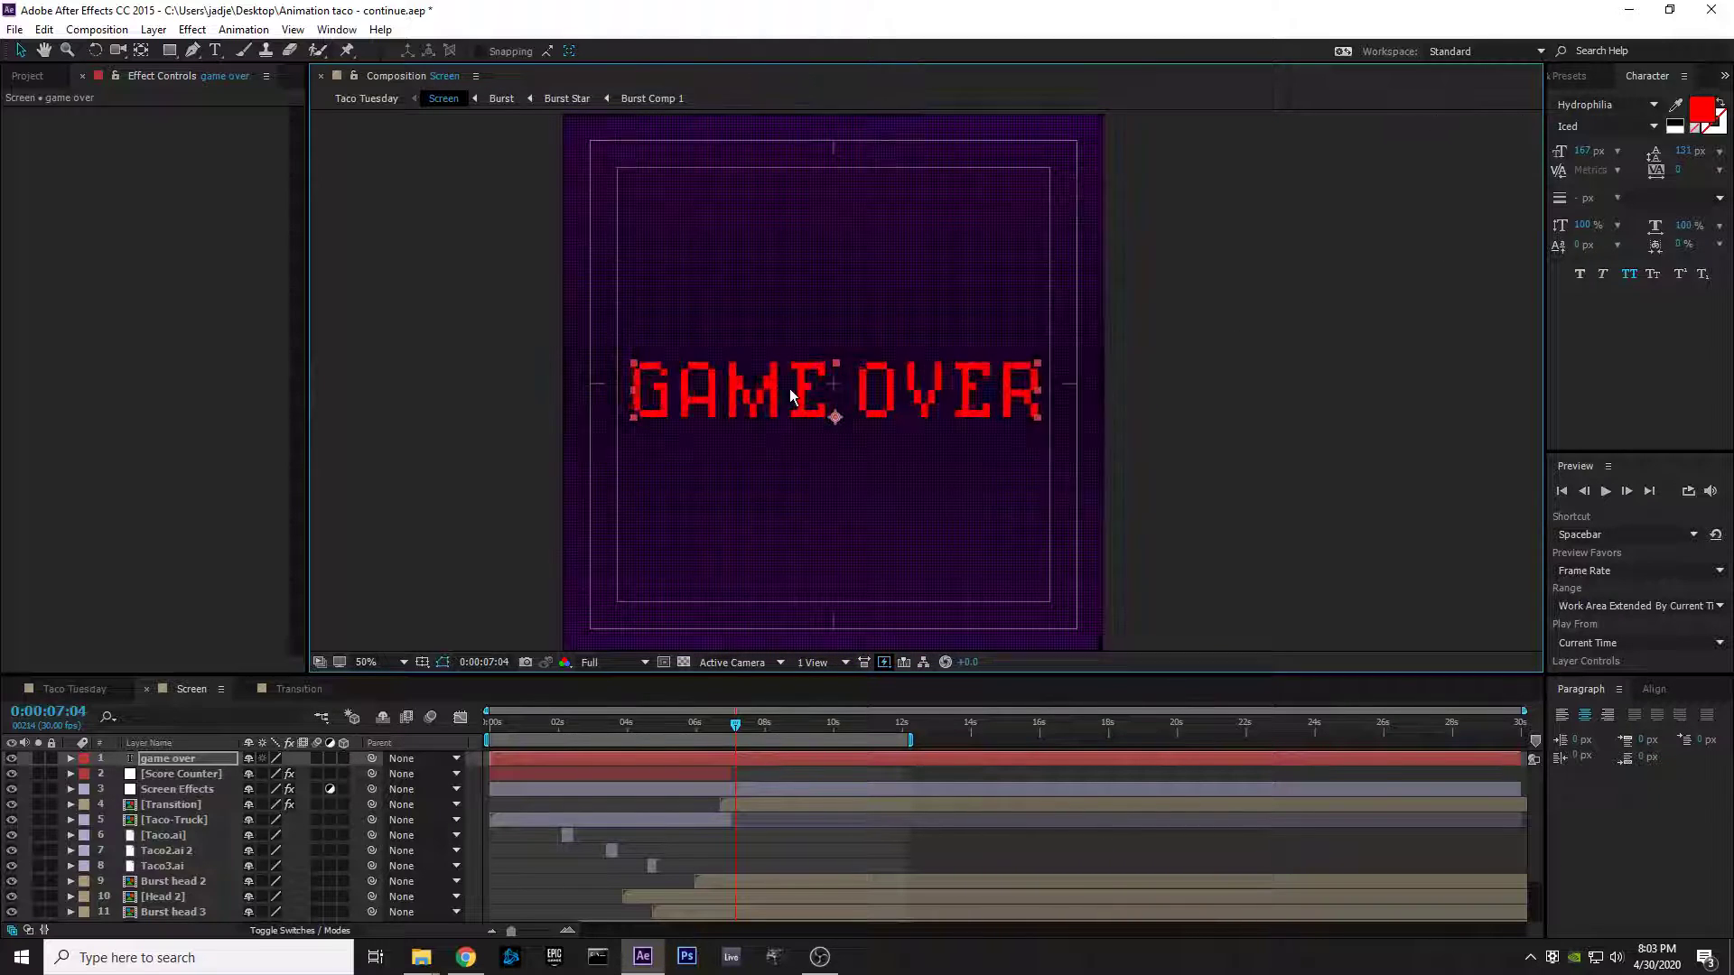
{"action": "left_click", "coordinate": [1660, 689]}
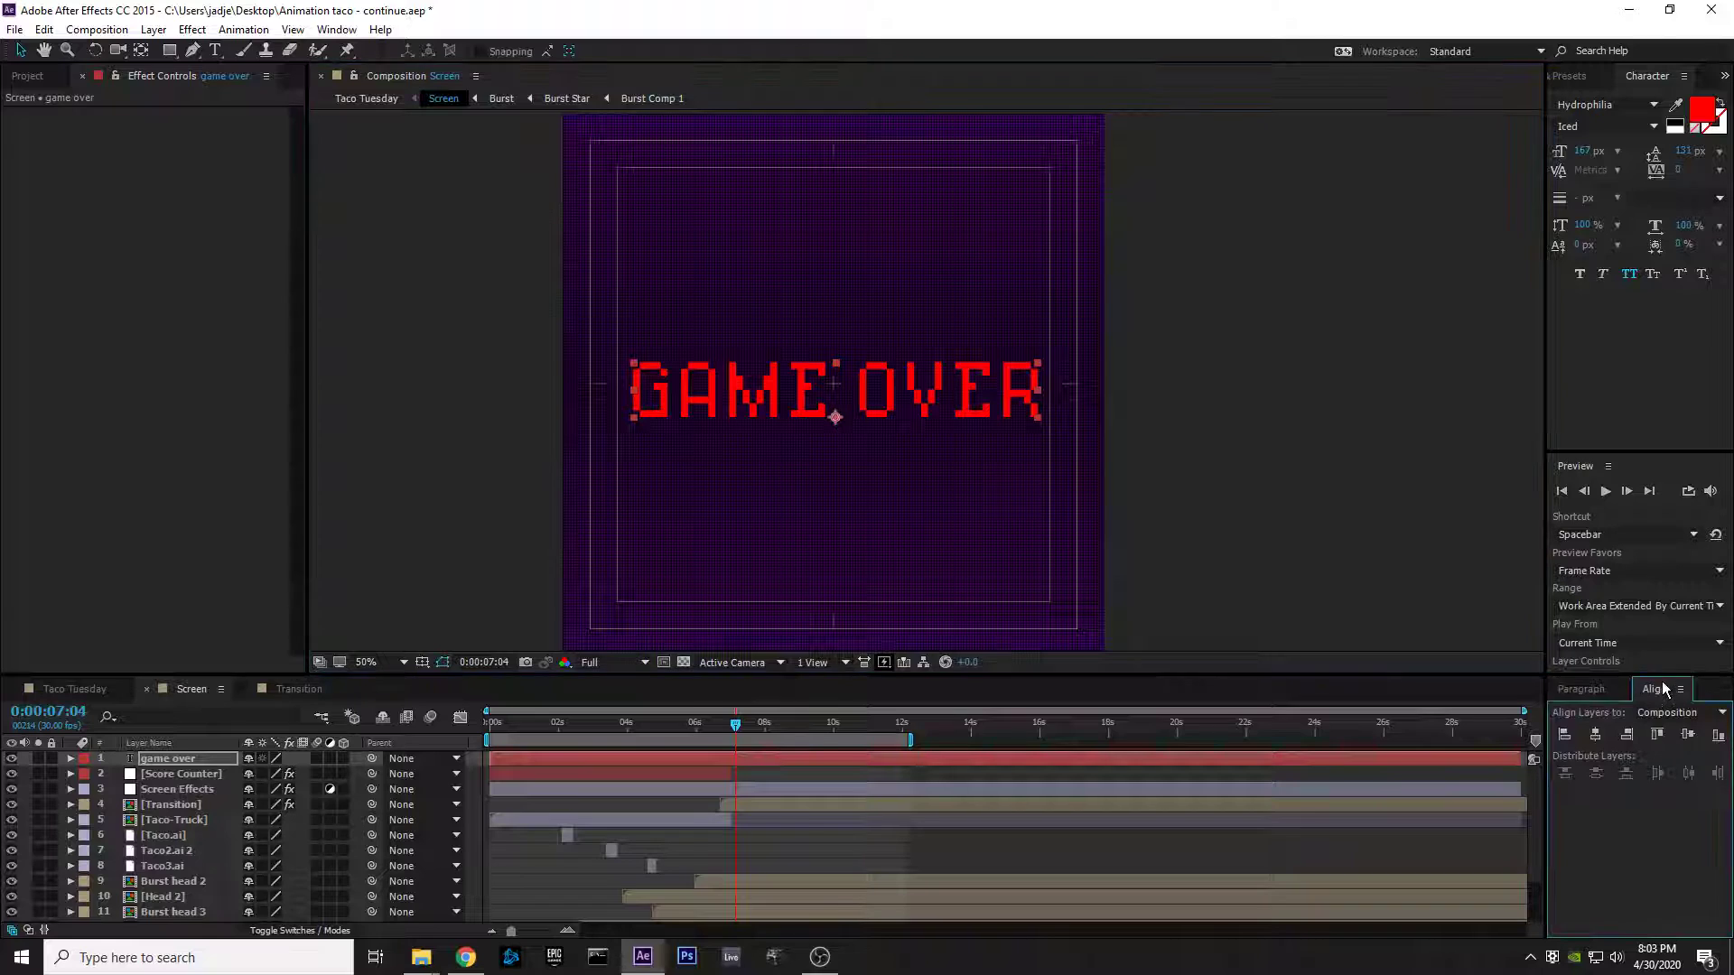
{"action": "left_click", "coordinate": [1687, 734]}
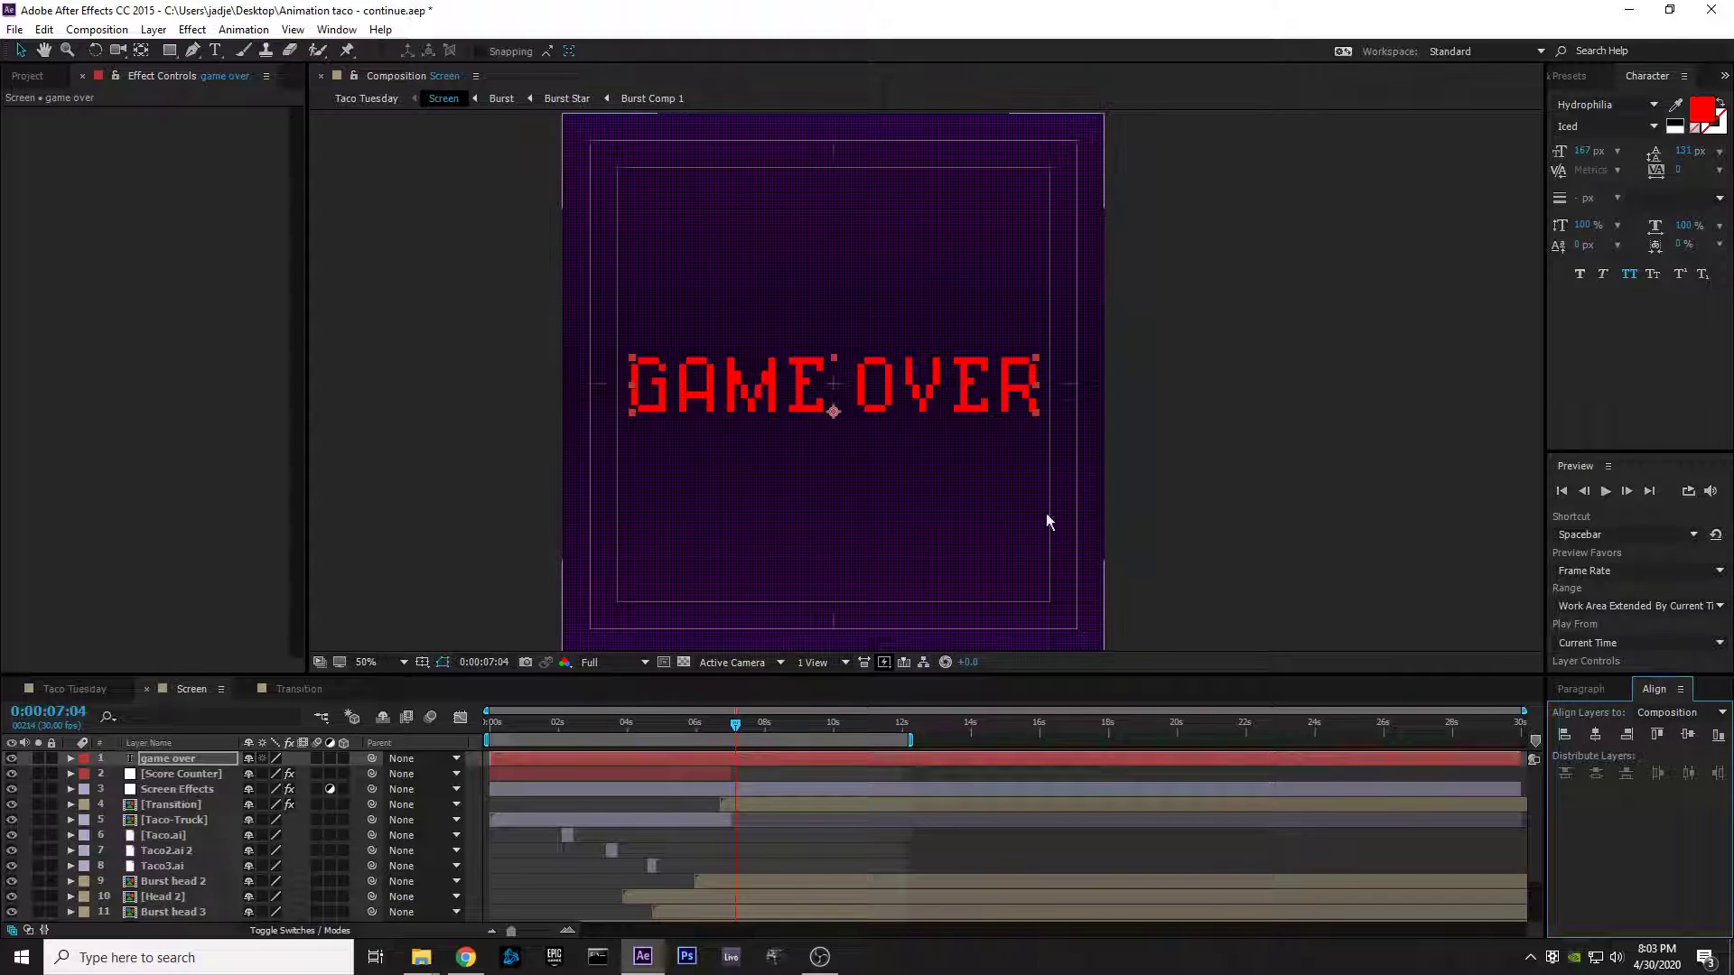
Step: Move the GAME OVER text slightly below the center and set its fill color to FFFFFF
{"action": "left_click", "coordinate": [924, 398]}
{"action": "left_click_drag", "start_coordinate": [924, 398], "coordinate": [929, 423]}
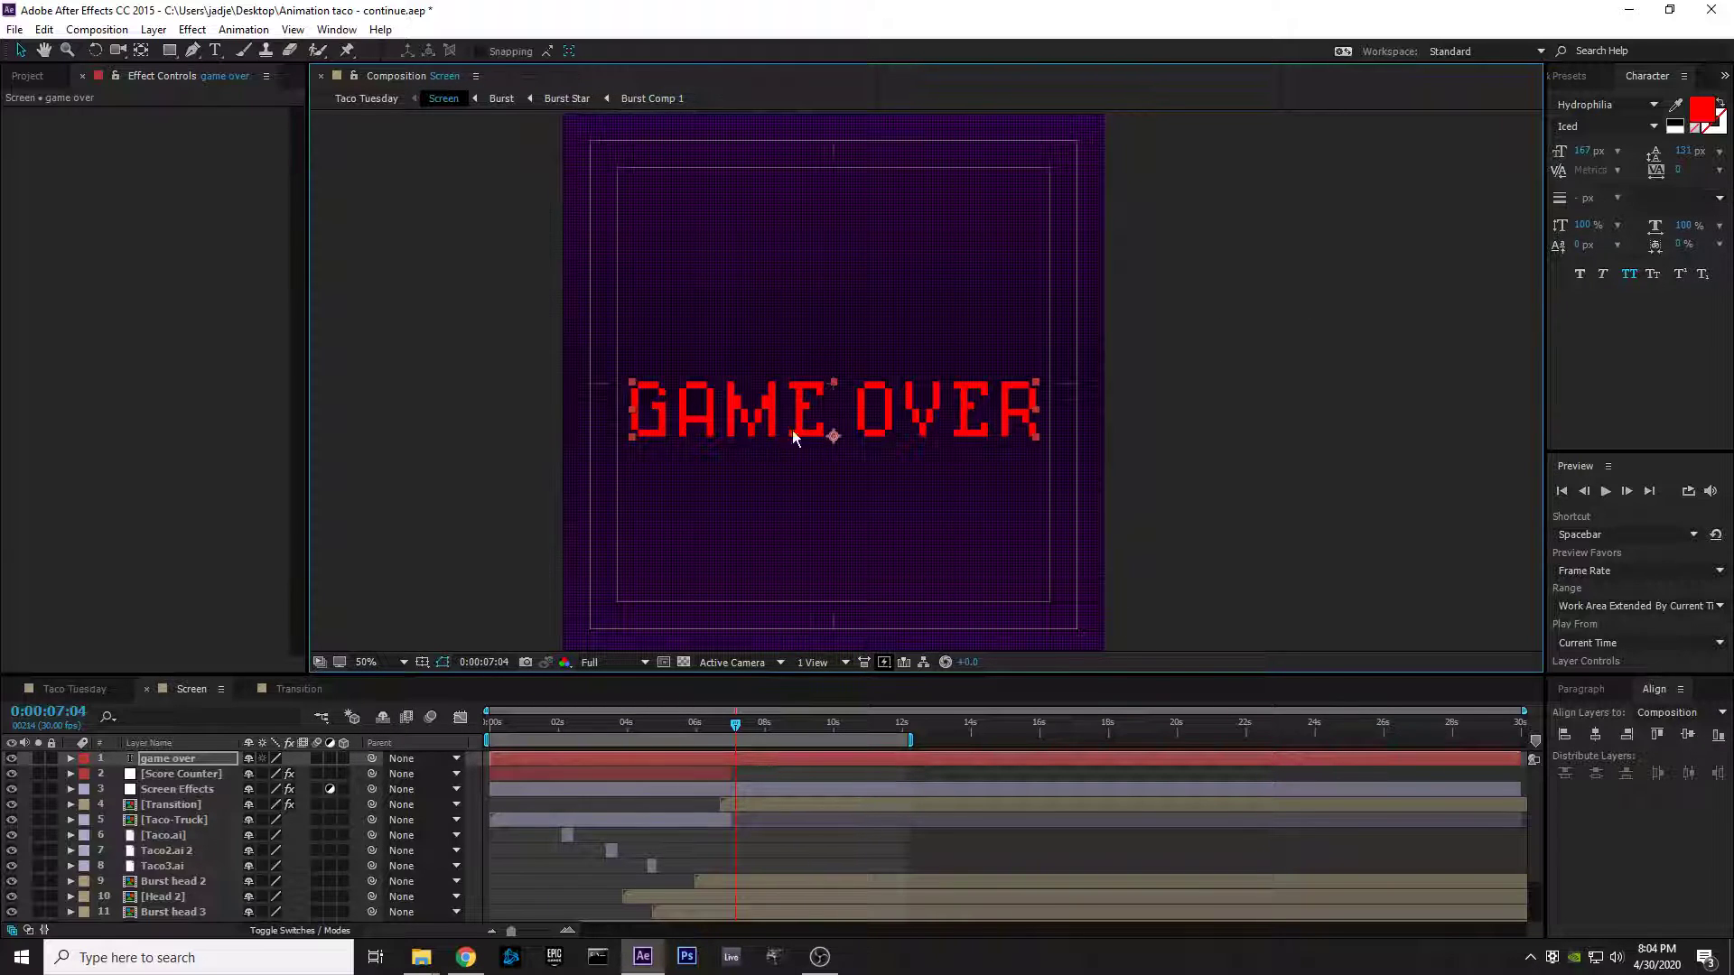
{"action": "left_click", "coordinate": [1702, 108]}
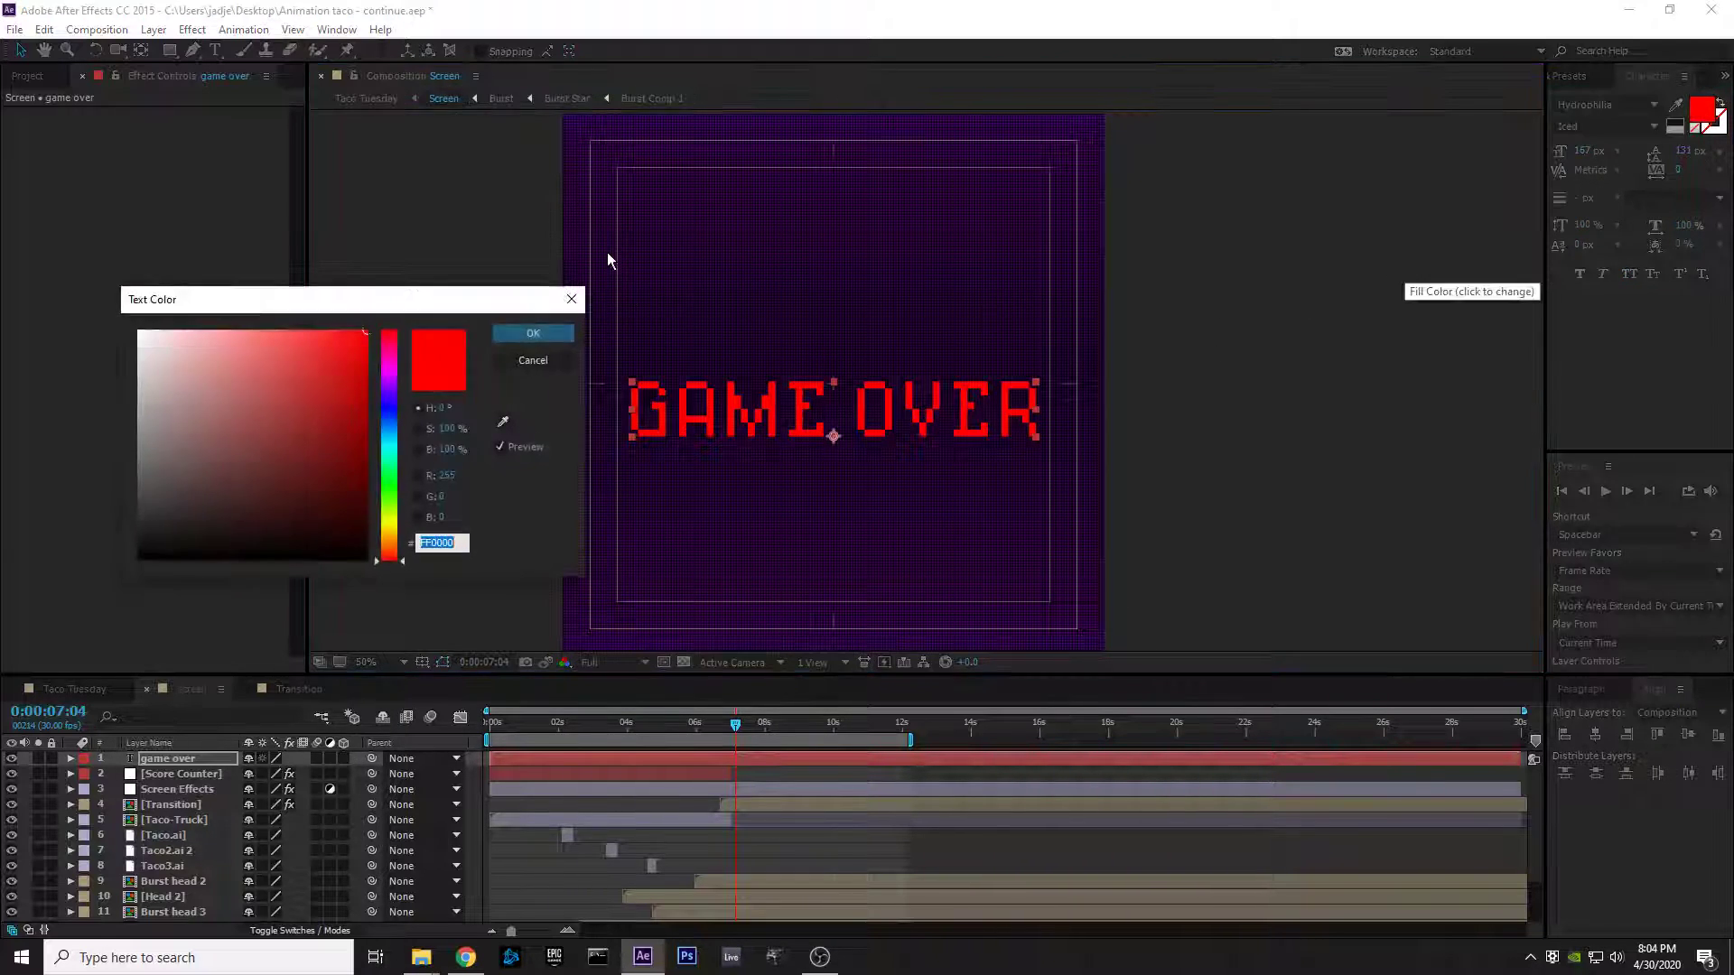
{"action": "type", "text": "ffffff"}
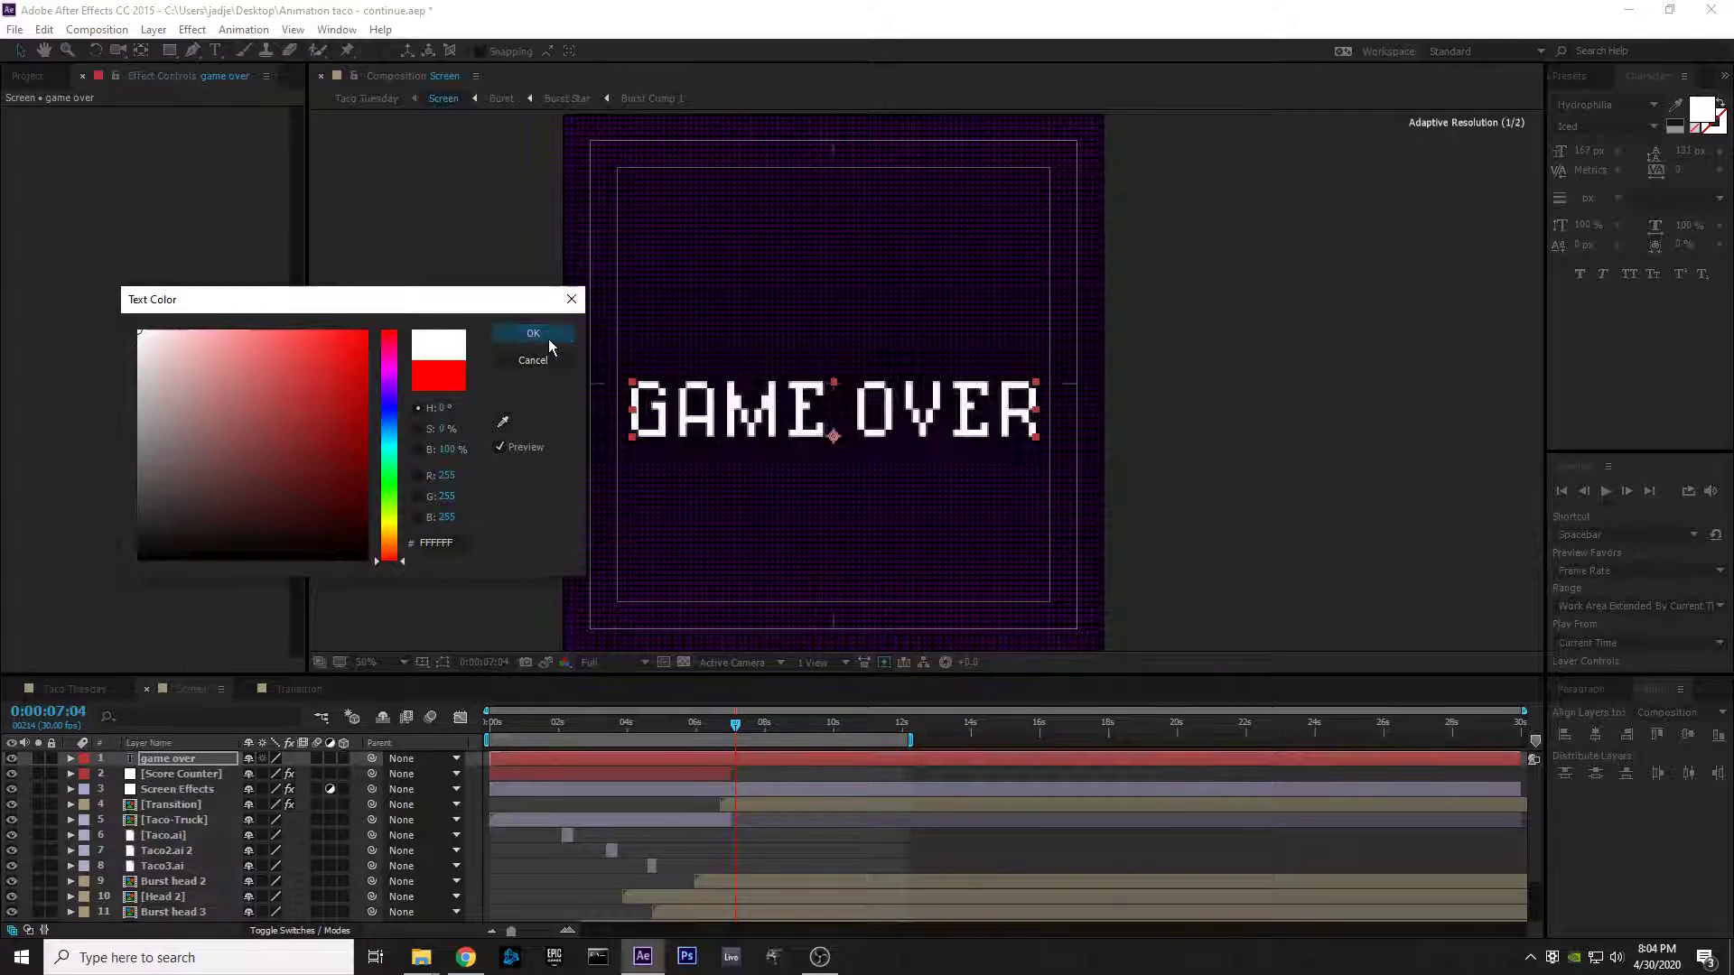
{"action": "left_click", "coordinate": [549, 338]}
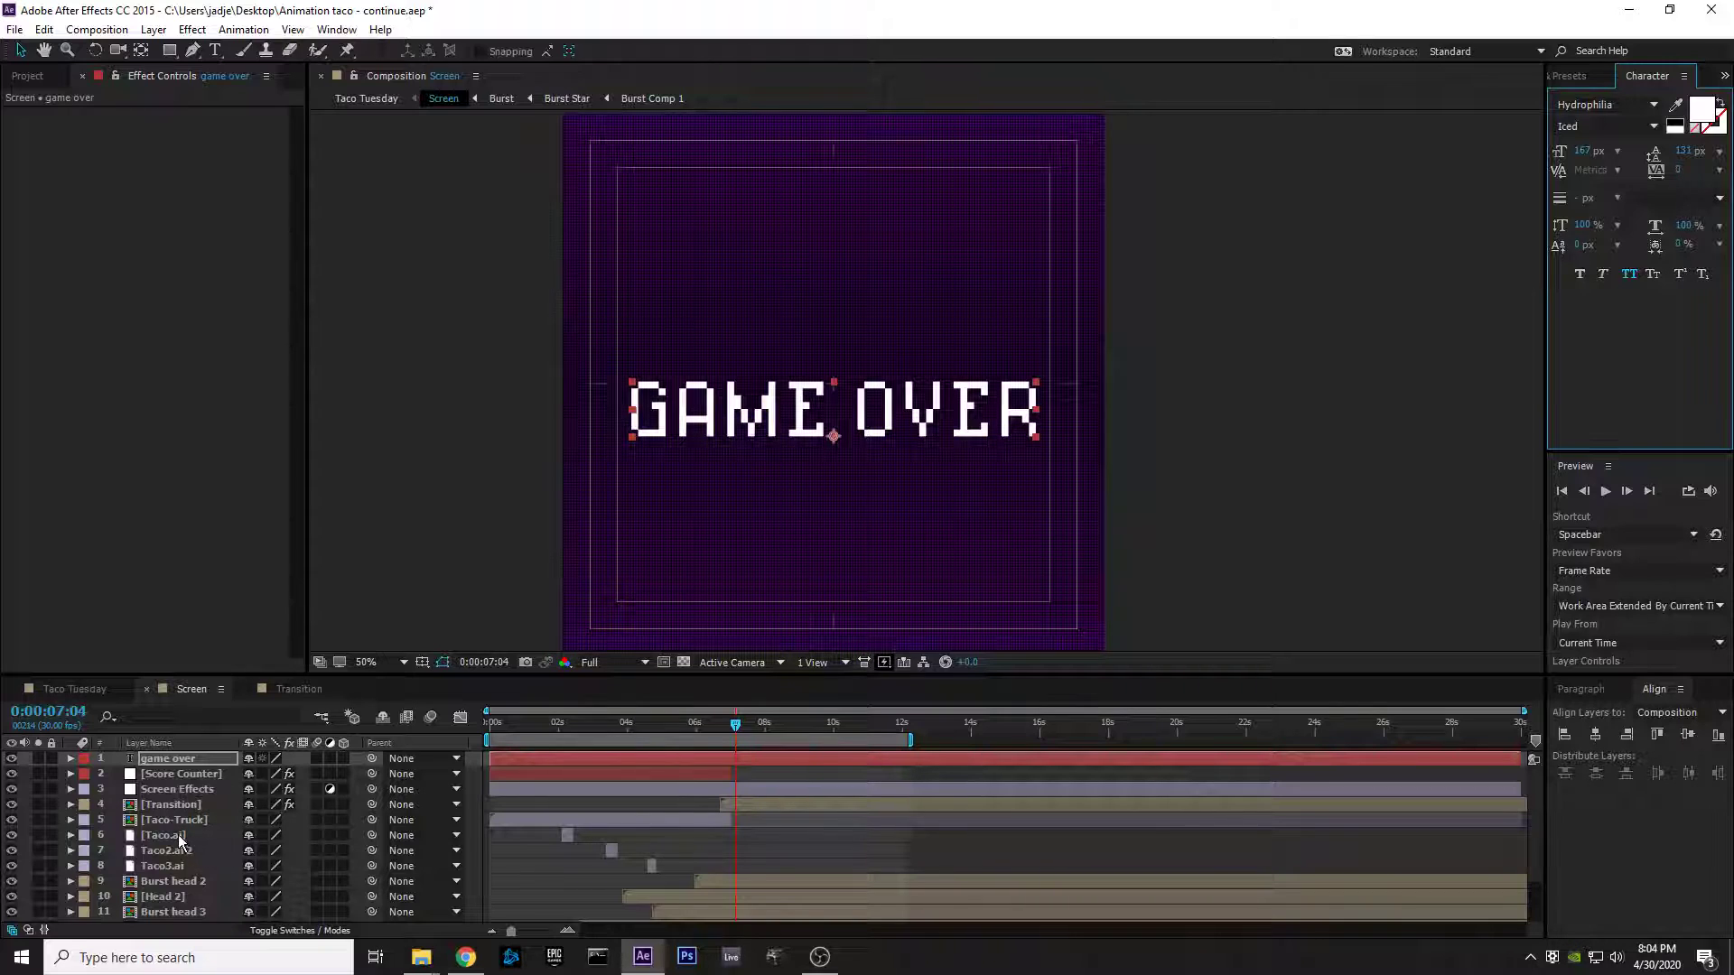
Step: Add the Taco.ai artwork to the composition and place it horizontally centered just above the GAME OVER text
{"action": "left_click", "coordinate": [30, 81]}
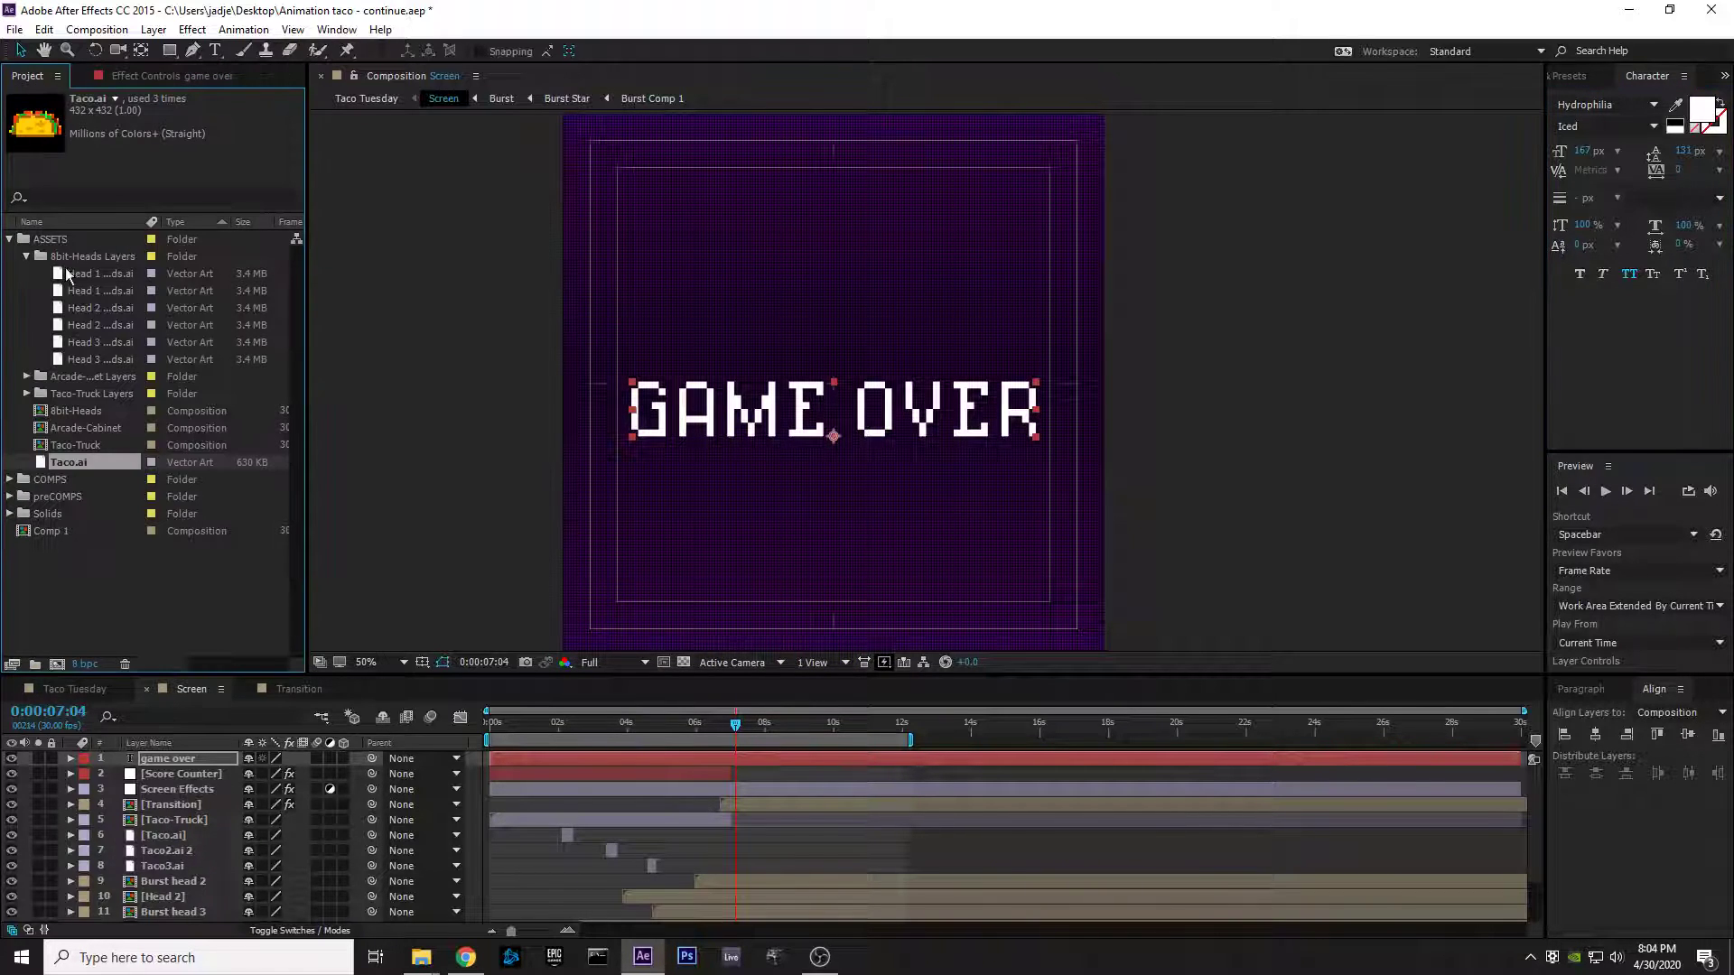
{"action": "left_click", "coordinate": [83, 461]}
{"action": "left_click_drag", "start_coordinate": [74, 461], "coordinate": [852, 329]}
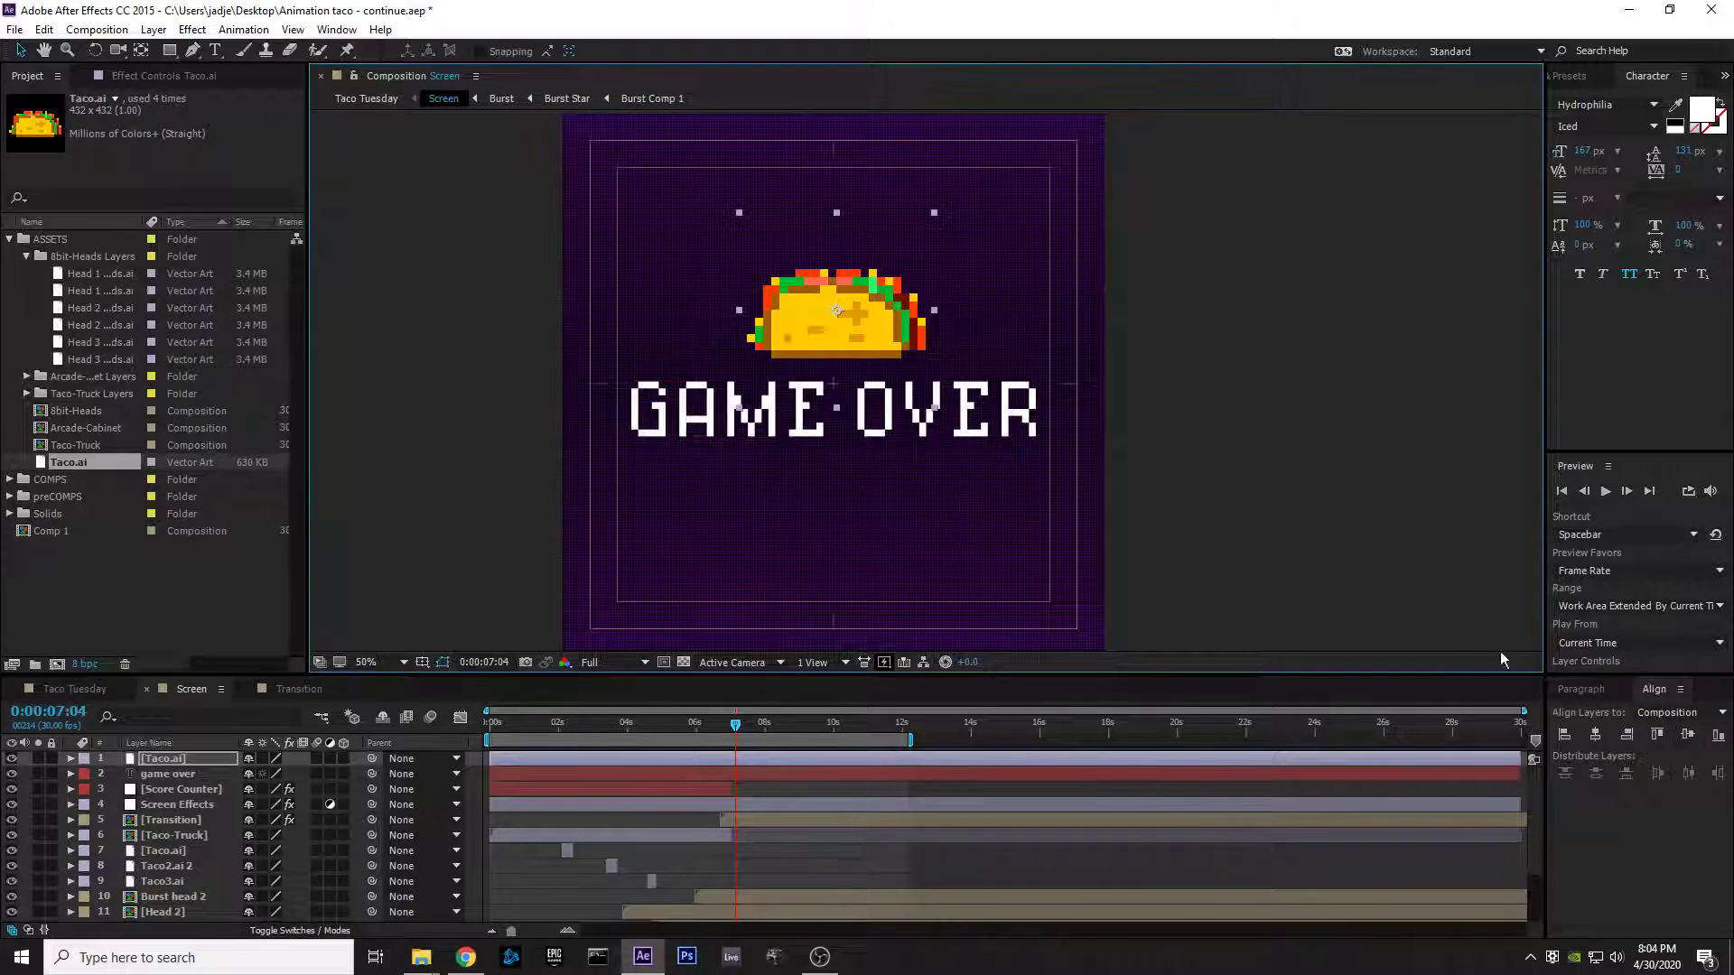
{"action": "left_click", "coordinate": [1602, 734]}
{"action": "left_click", "coordinate": [1595, 734]}
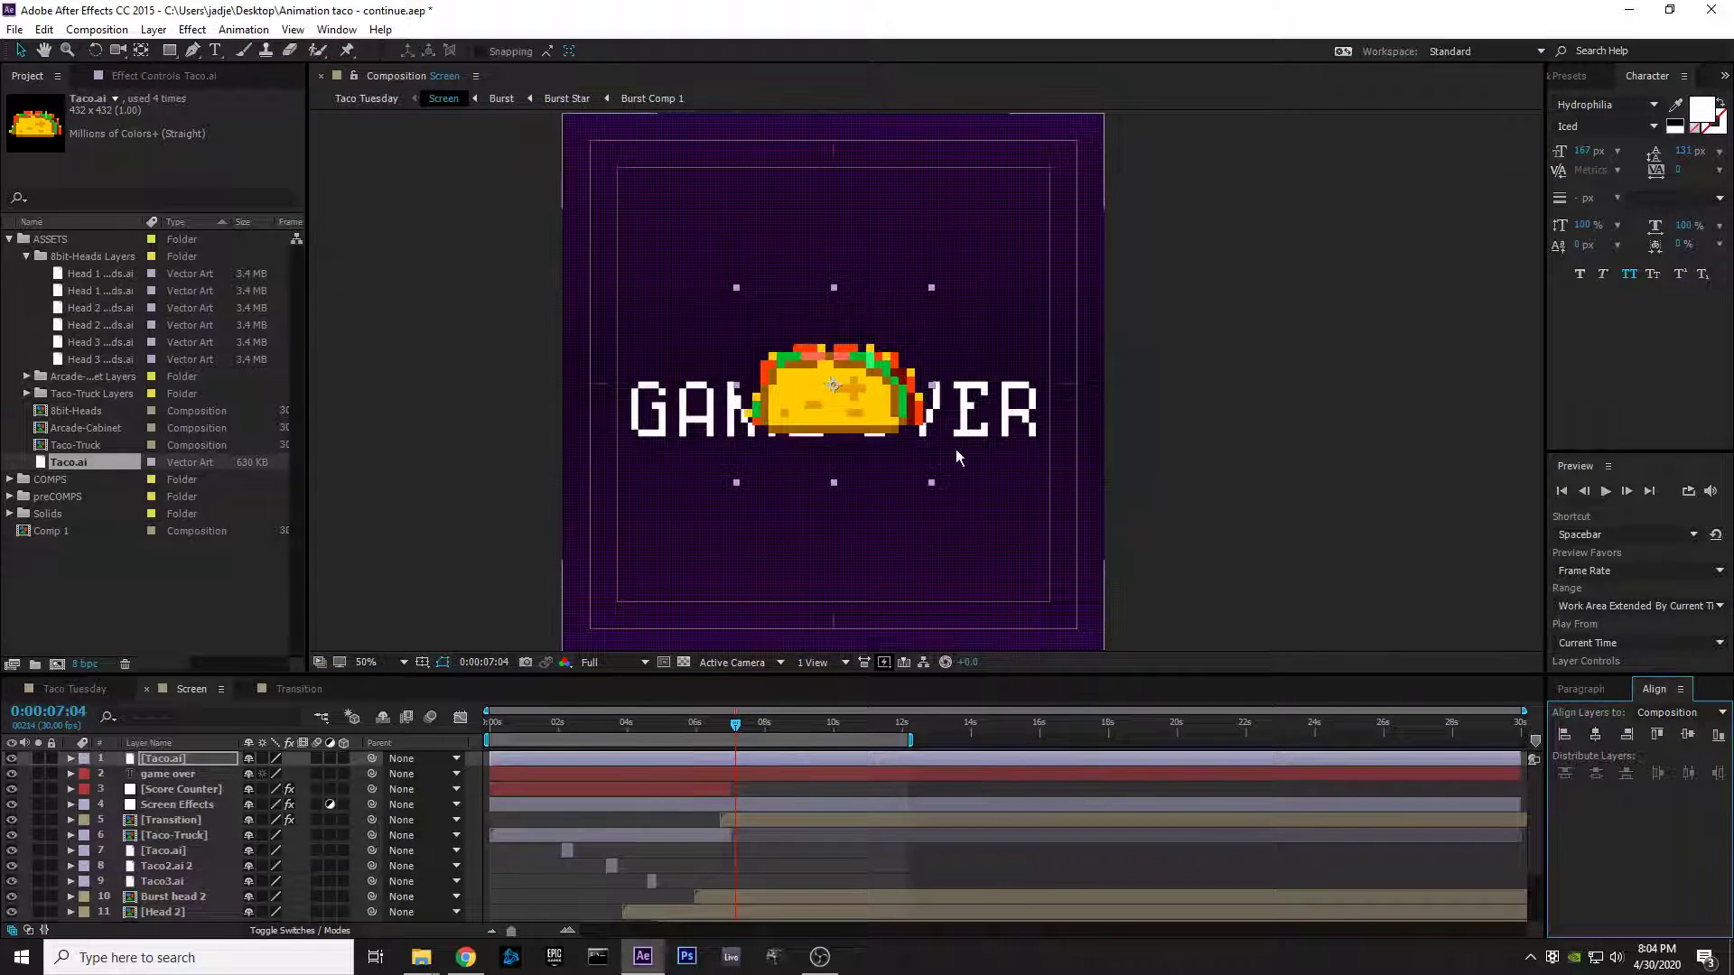
{"action": "left_click", "coordinate": [880, 418]}
{"action": "left_click_drag", "start_coordinate": [880, 418], "coordinate": [897, 356]}
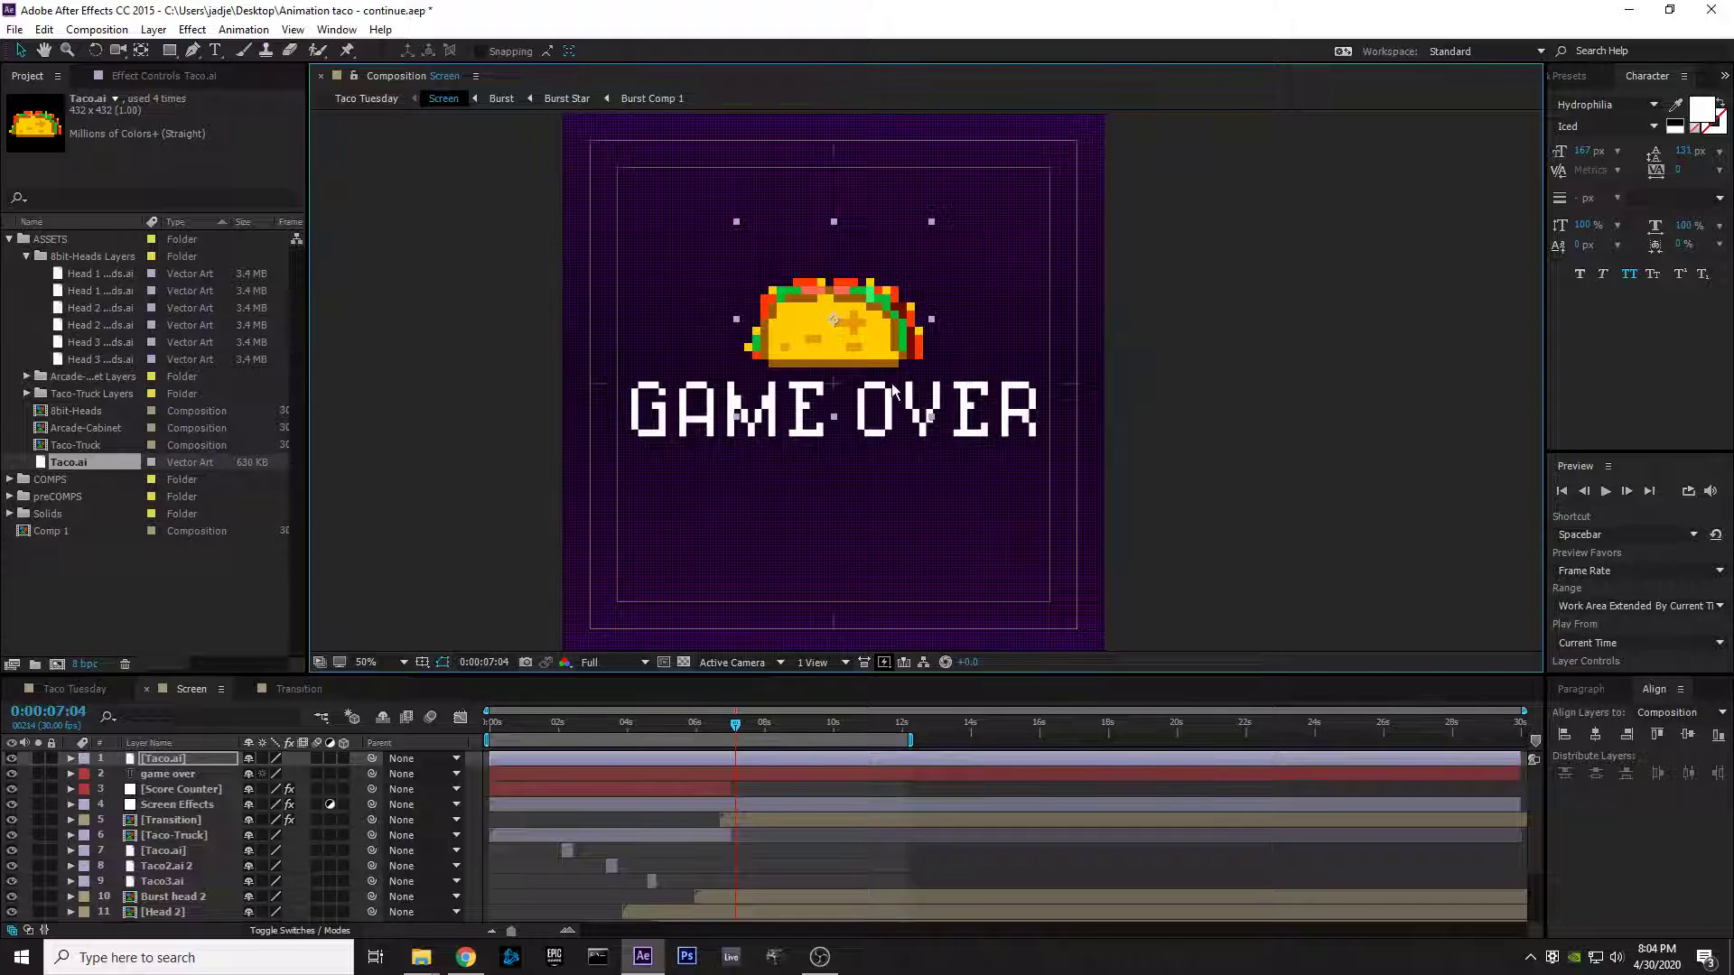
{"action": "left_click_drag", "start_coordinate": [885, 350], "coordinate": [885, 343]}
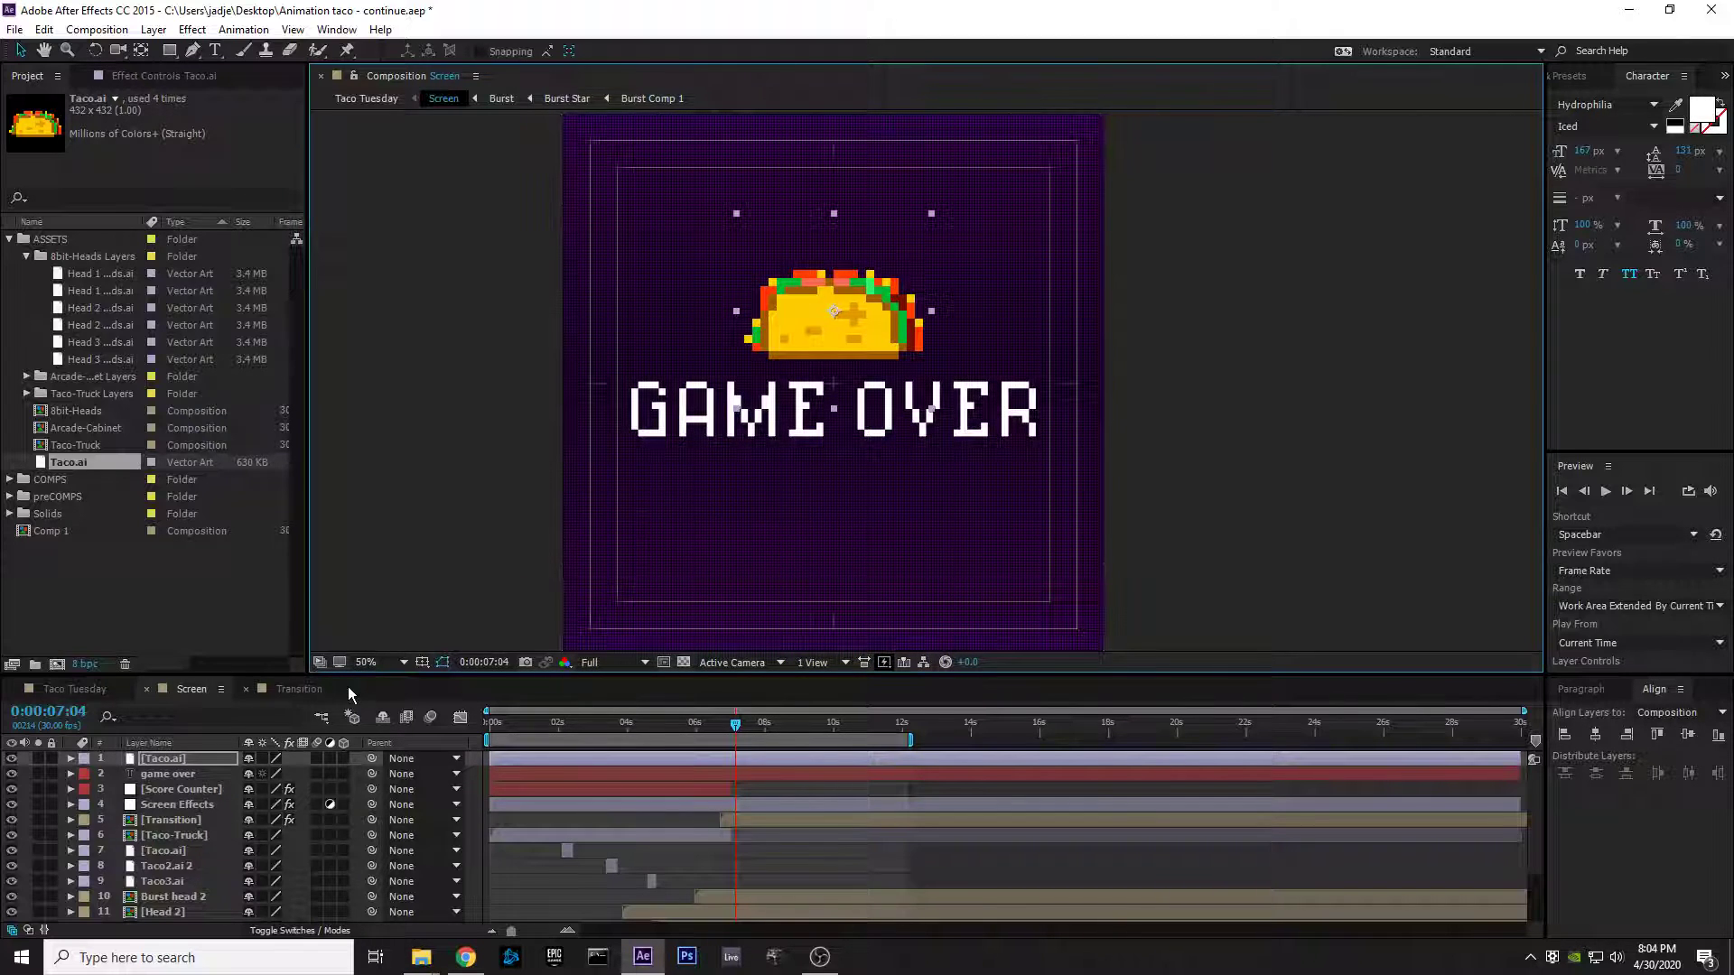
Step: Move the new Taco.ai and game over layers together beneath the Screen Effects layer in the layer stack
{"action": "left_click", "coordinate": [181, 775]}
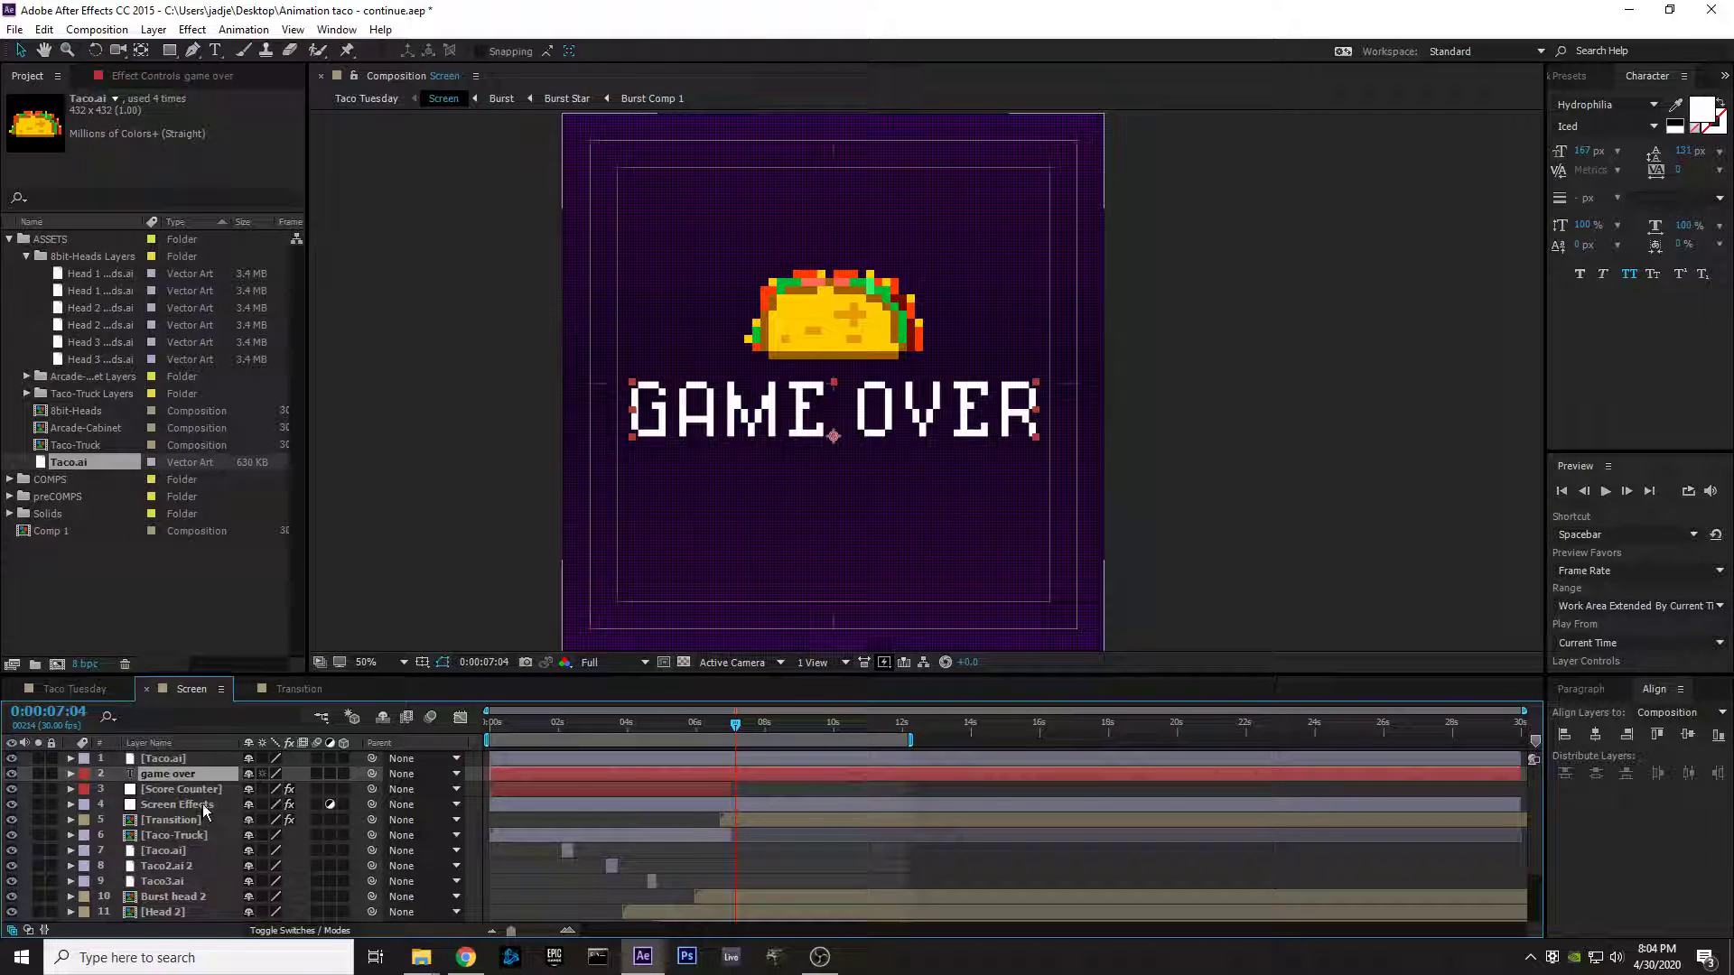
{"action": "left_click", "coordinate": [170, 760], "text": "shift"}
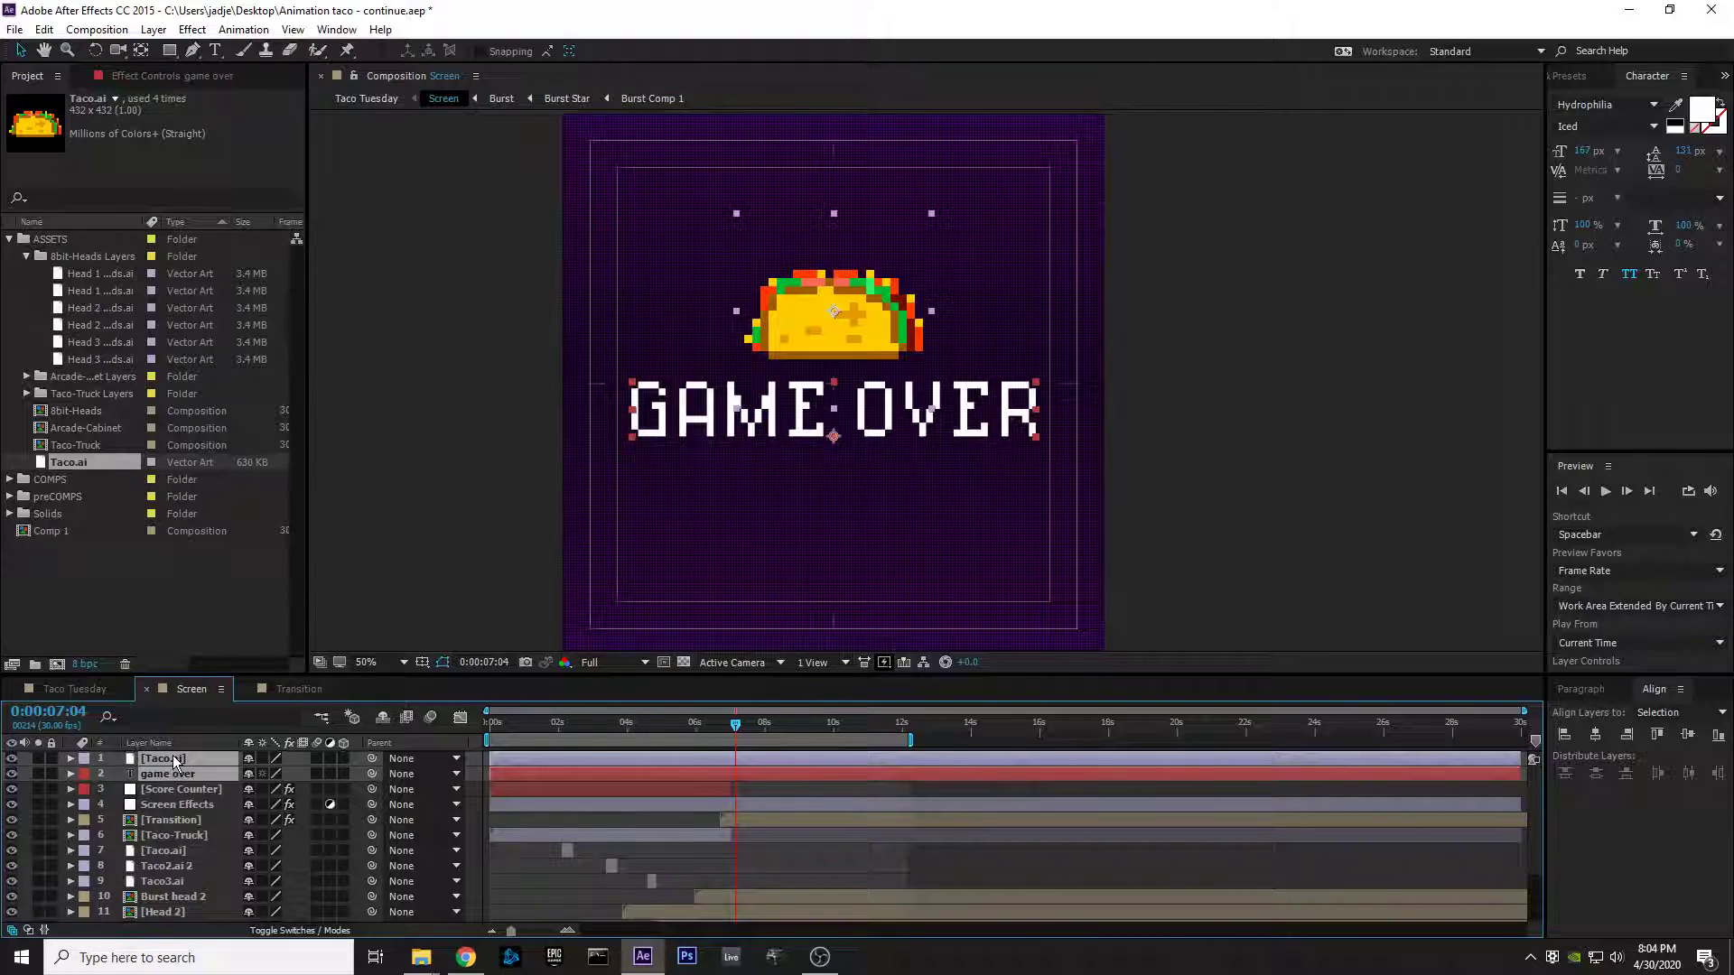
{"action": "left_click_drag", "start_coordinate": [170, 775], "coordinate": [168, 811]}
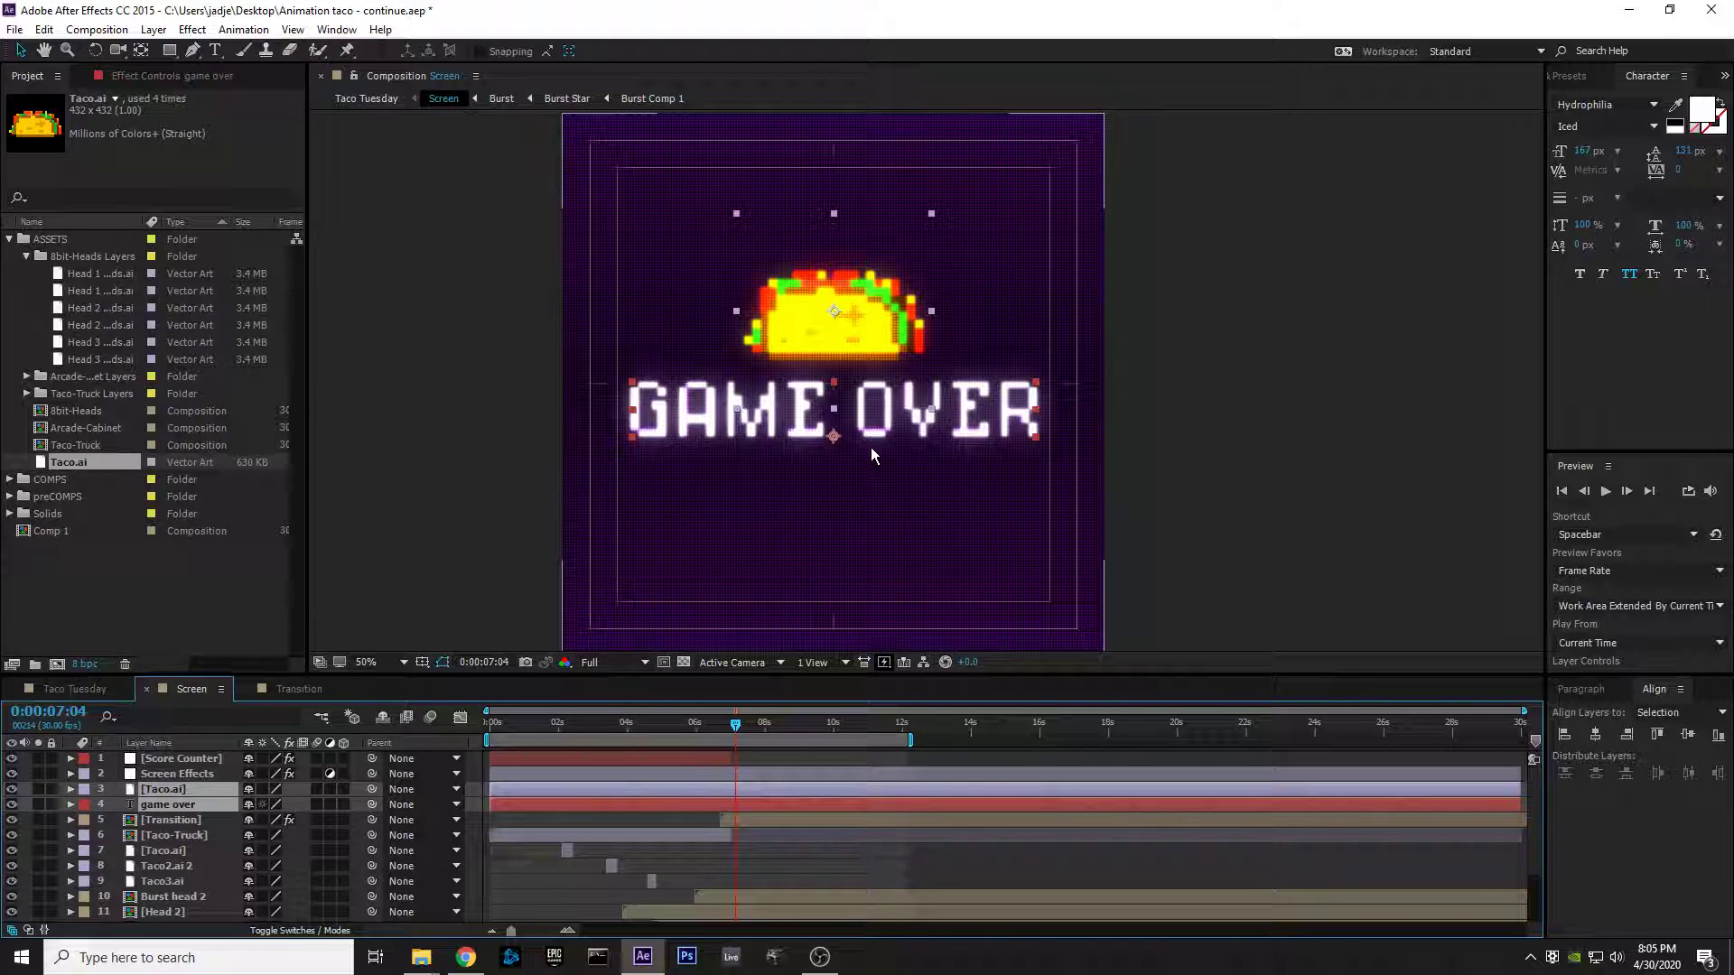
{"action": "left_click", "coordinate": [1210, 486]}
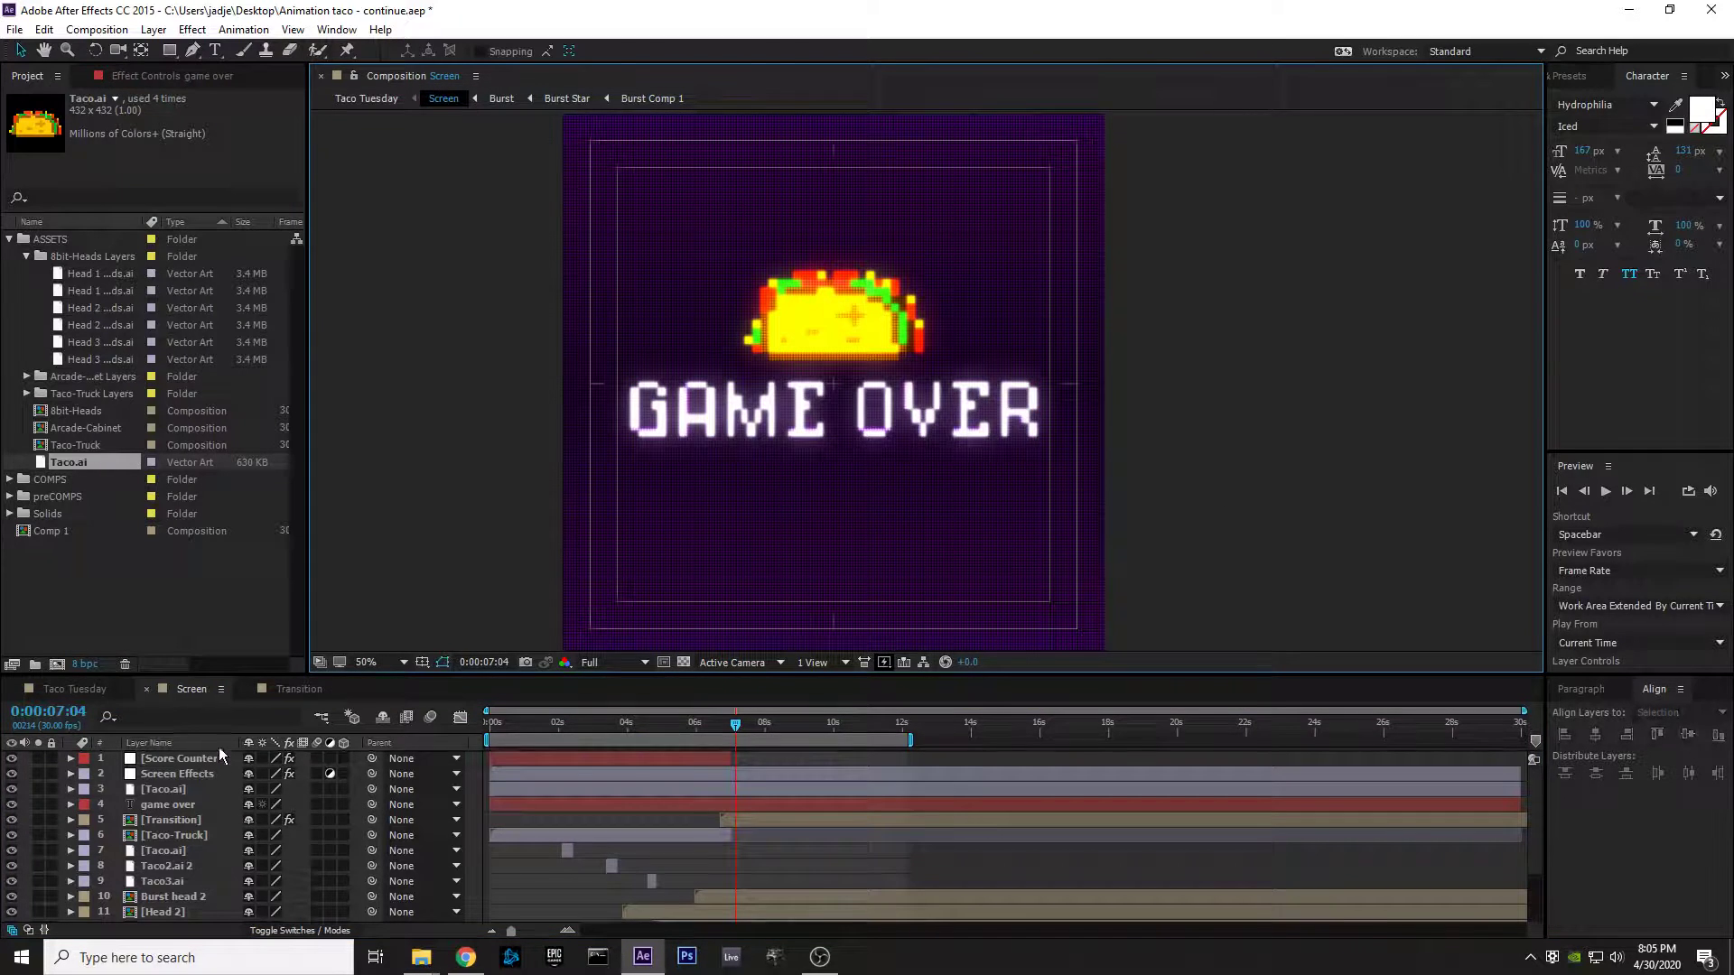
Step: Duplicate the game over text layer beneath the original and offset the copy downward to a Y position of 721.7
{"action": "left_click", "coordinate": [188, 804]}
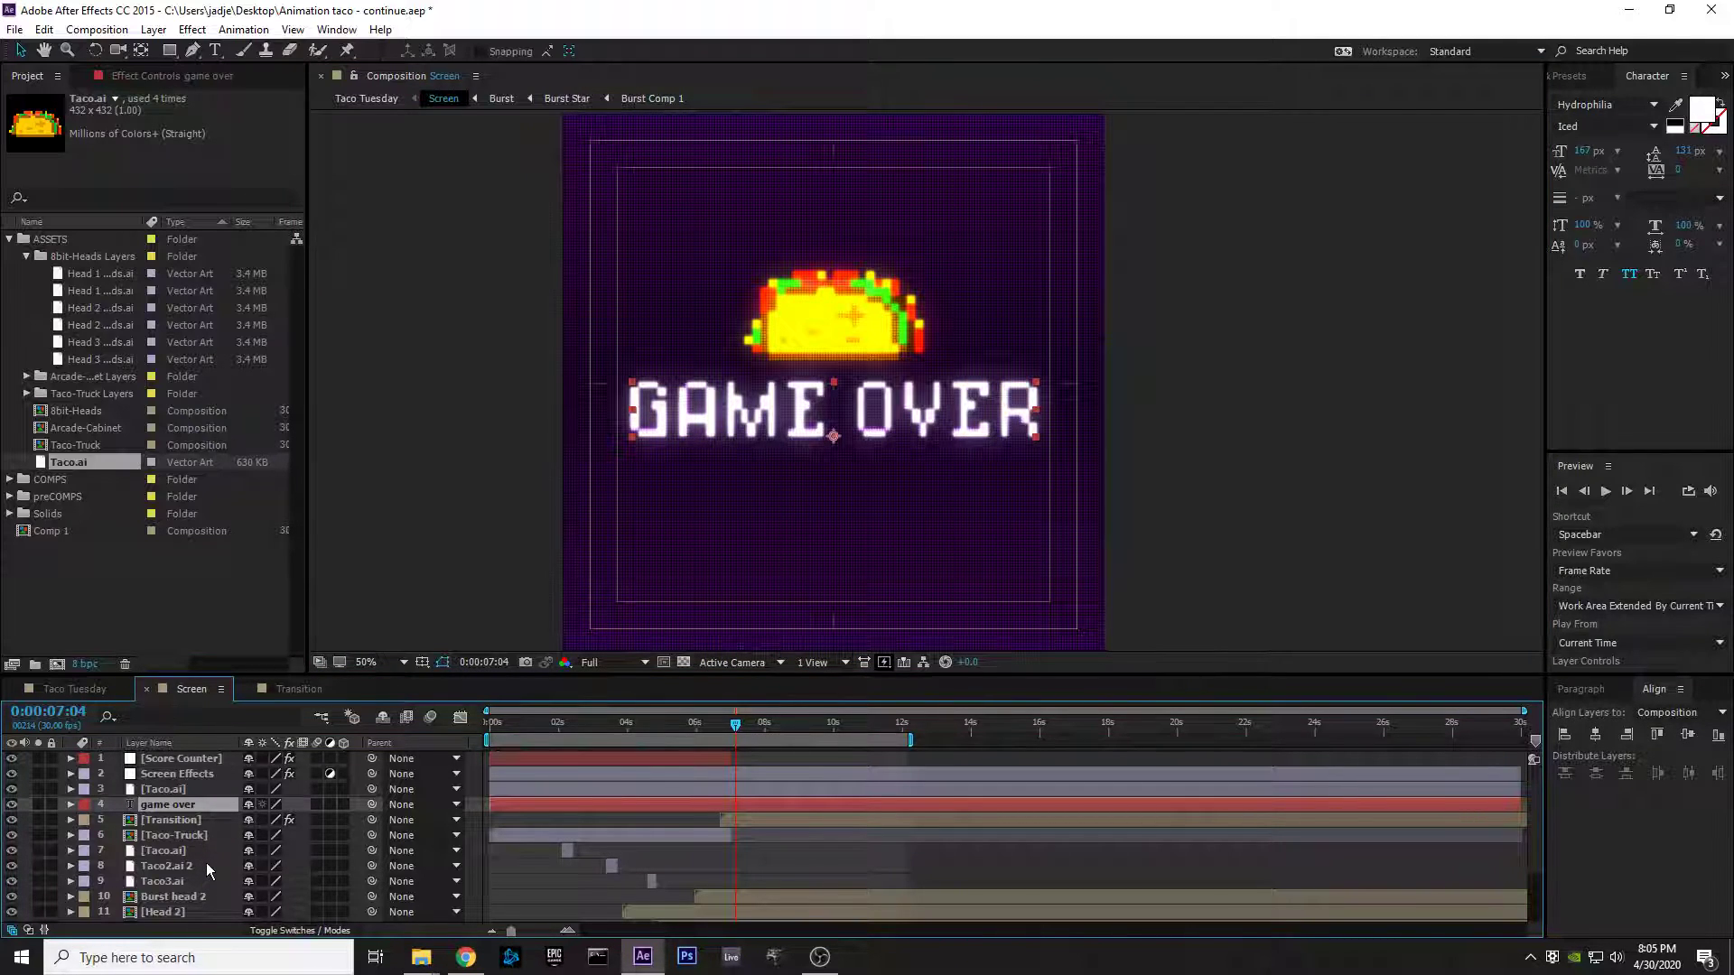
{"action": "key", "text": "ctrl+d"}
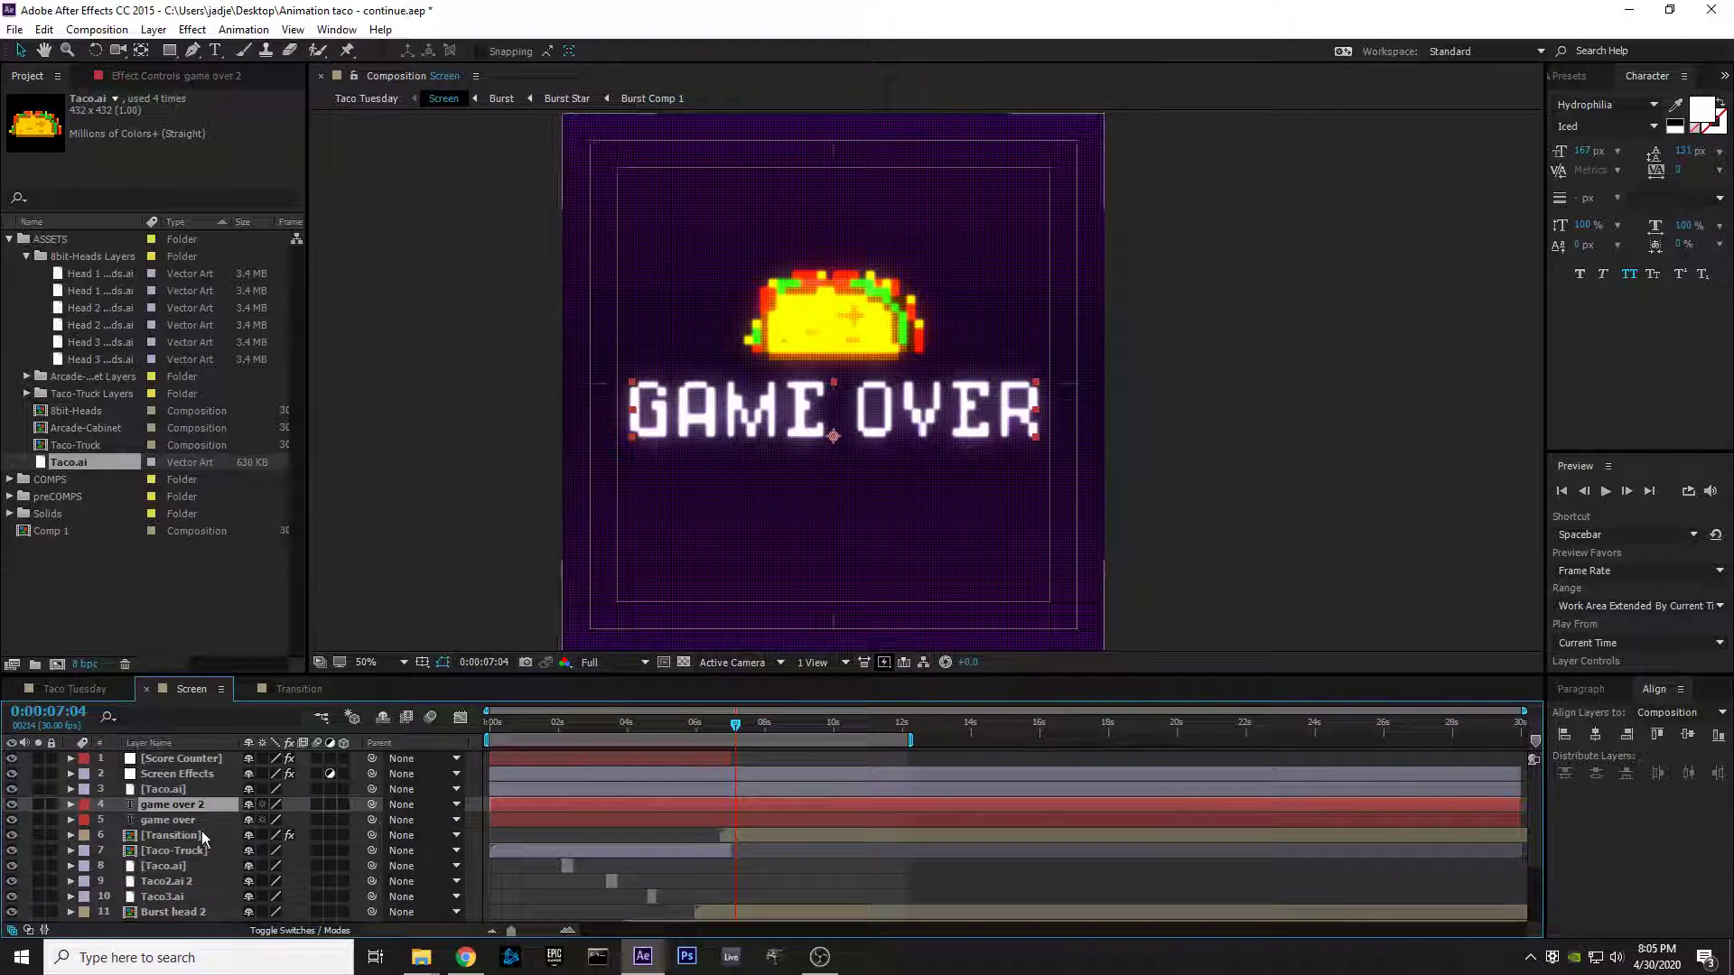
{"action": "left_click_drag", "start_coordinate": [177, 806], "coordinate": [180, 824]}
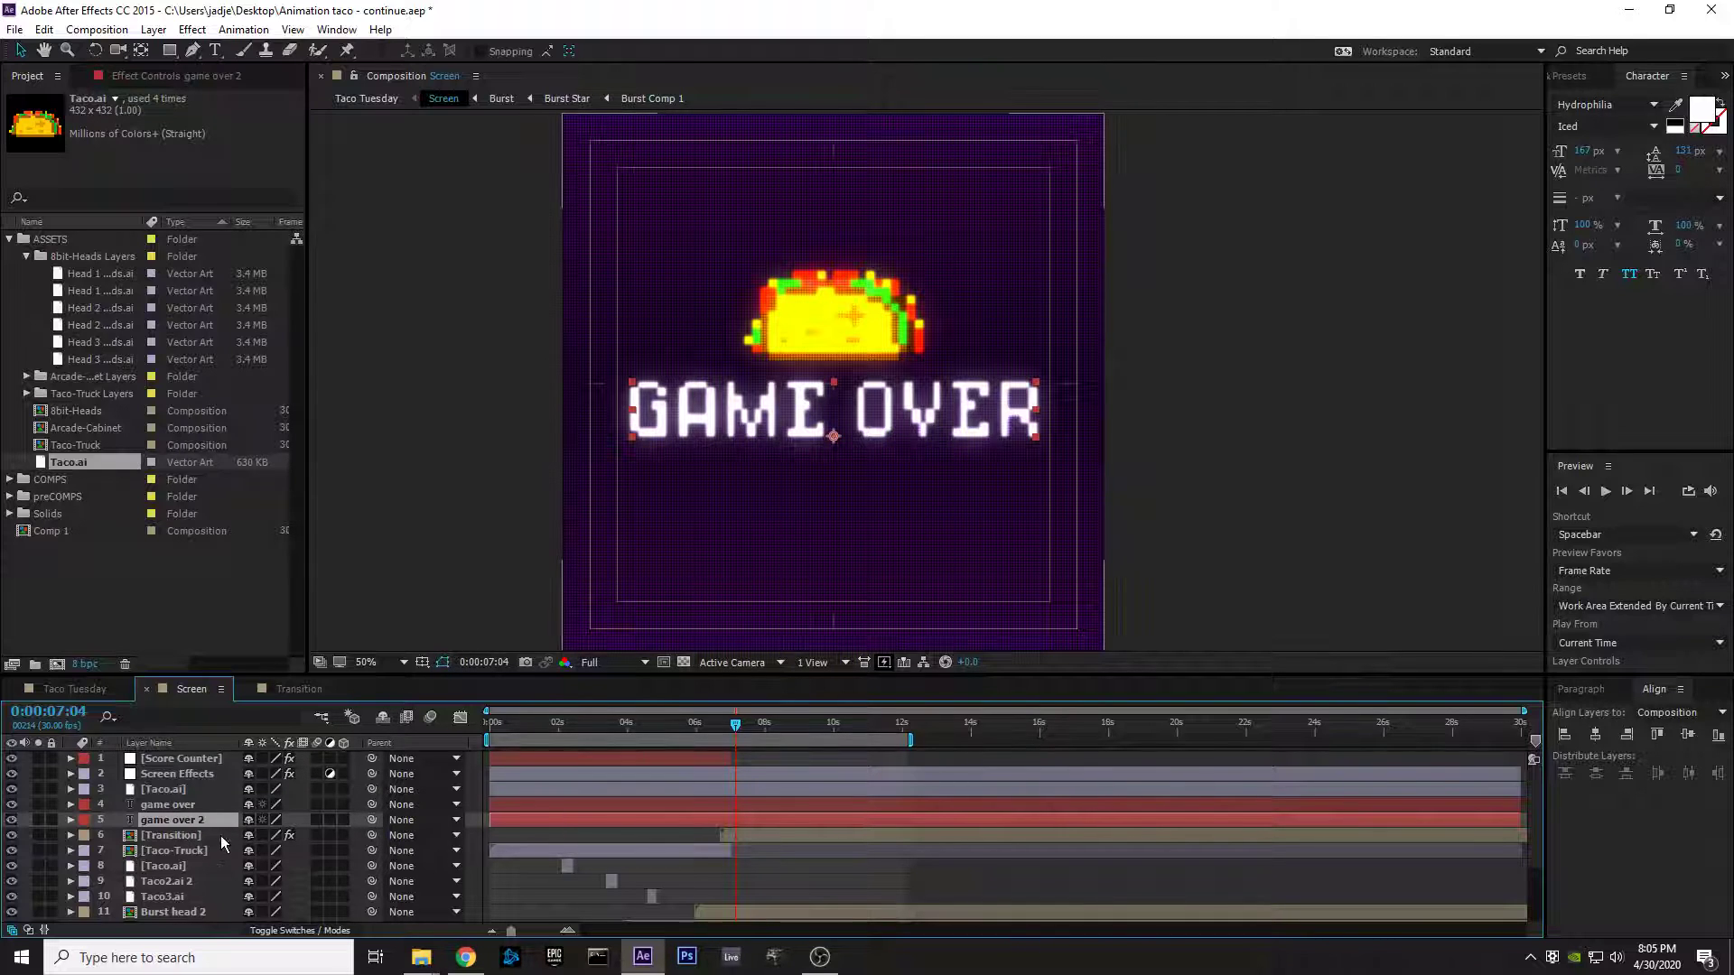
{"action": "key", "text": "p"}
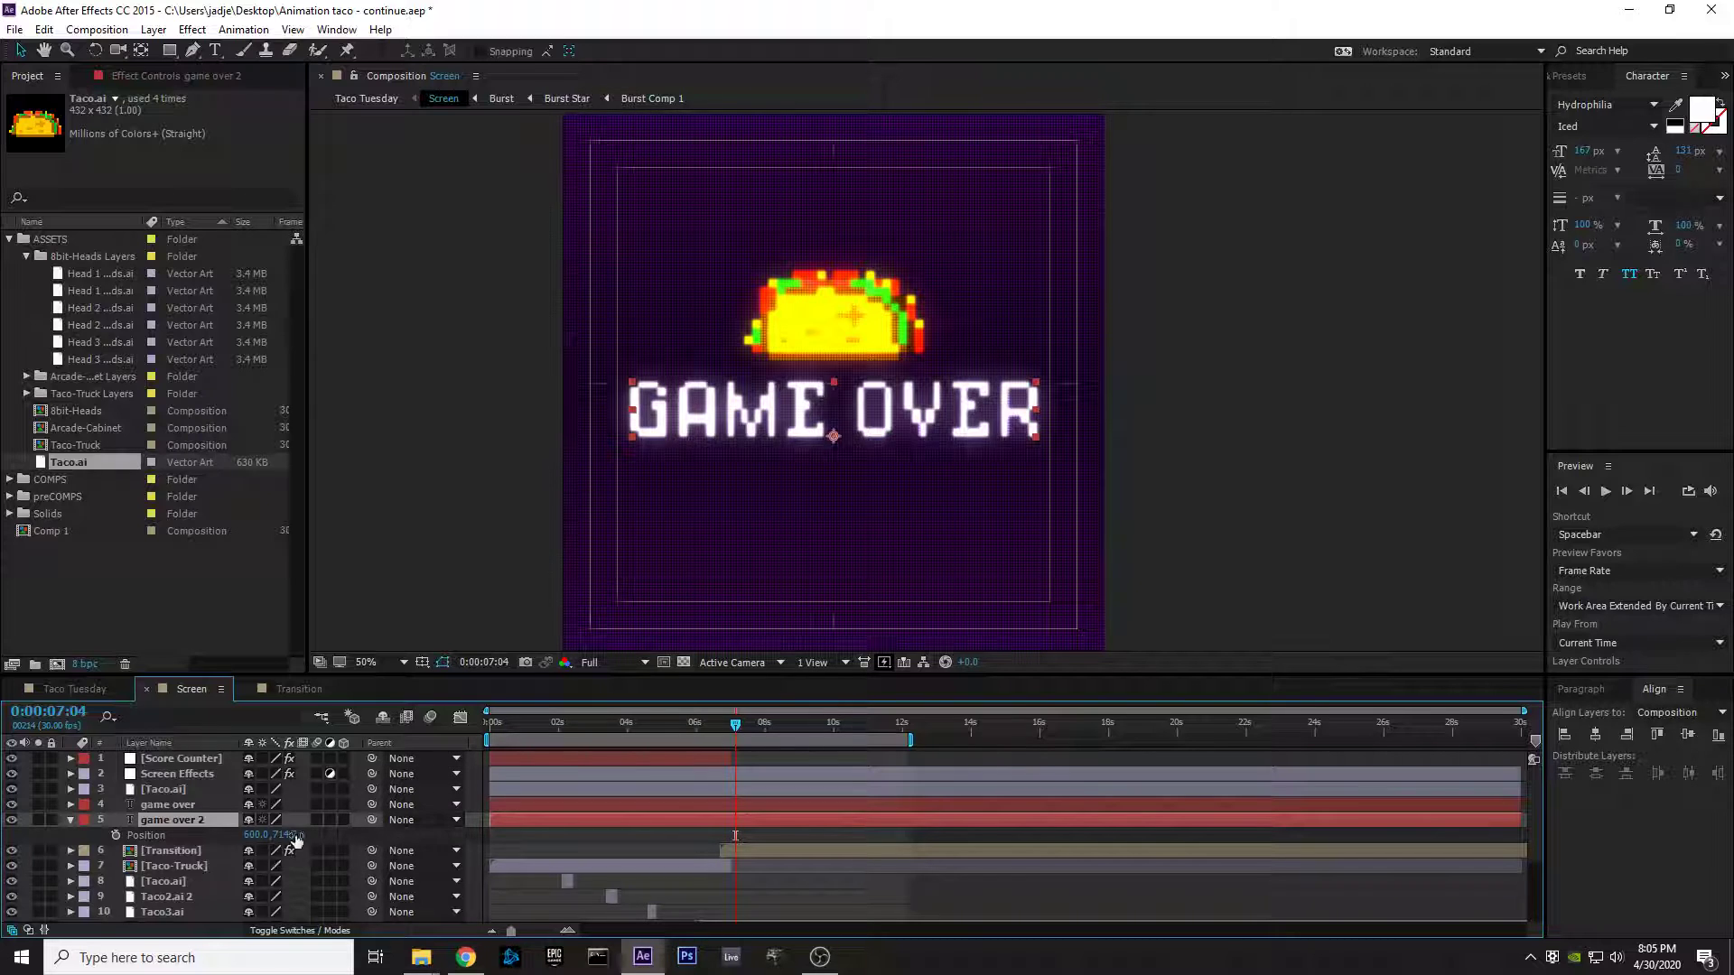
{"action": "left_click_drag", "start_coordinate": [289, 834], "coordinate": [295, 834]}
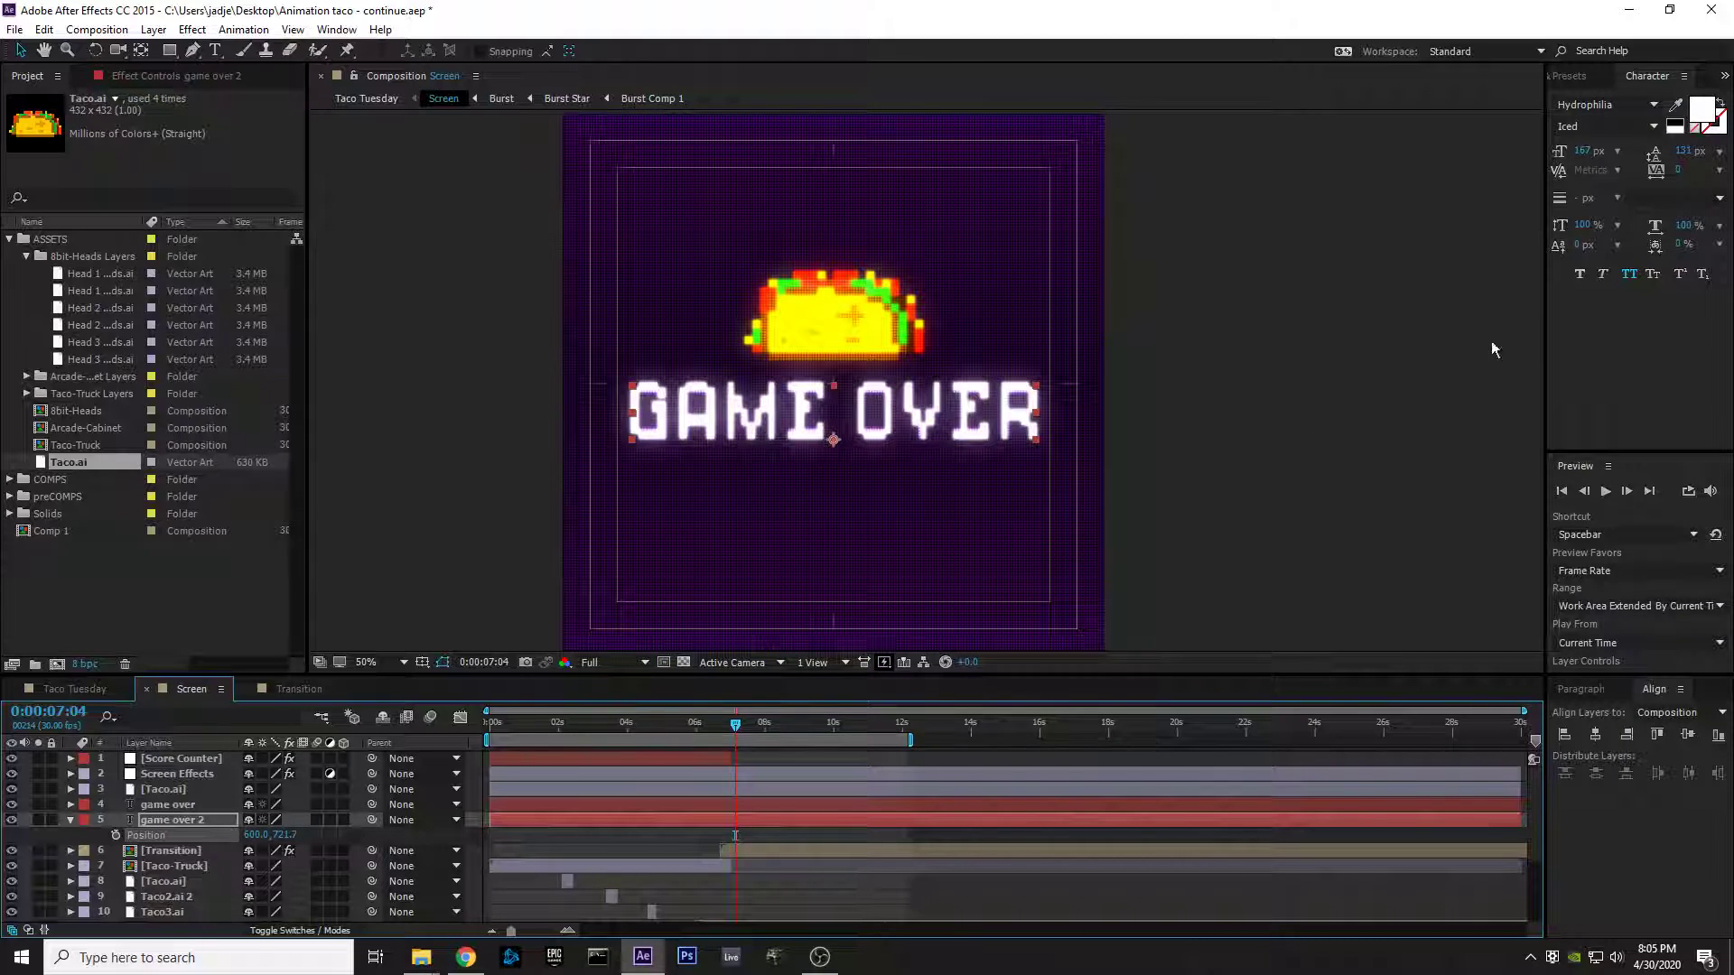
Step: Set the game over 2 text's fill color to FF0000 and its Y position to 723.7
{"action": "left_click", "coordinate": [1702, 112]}
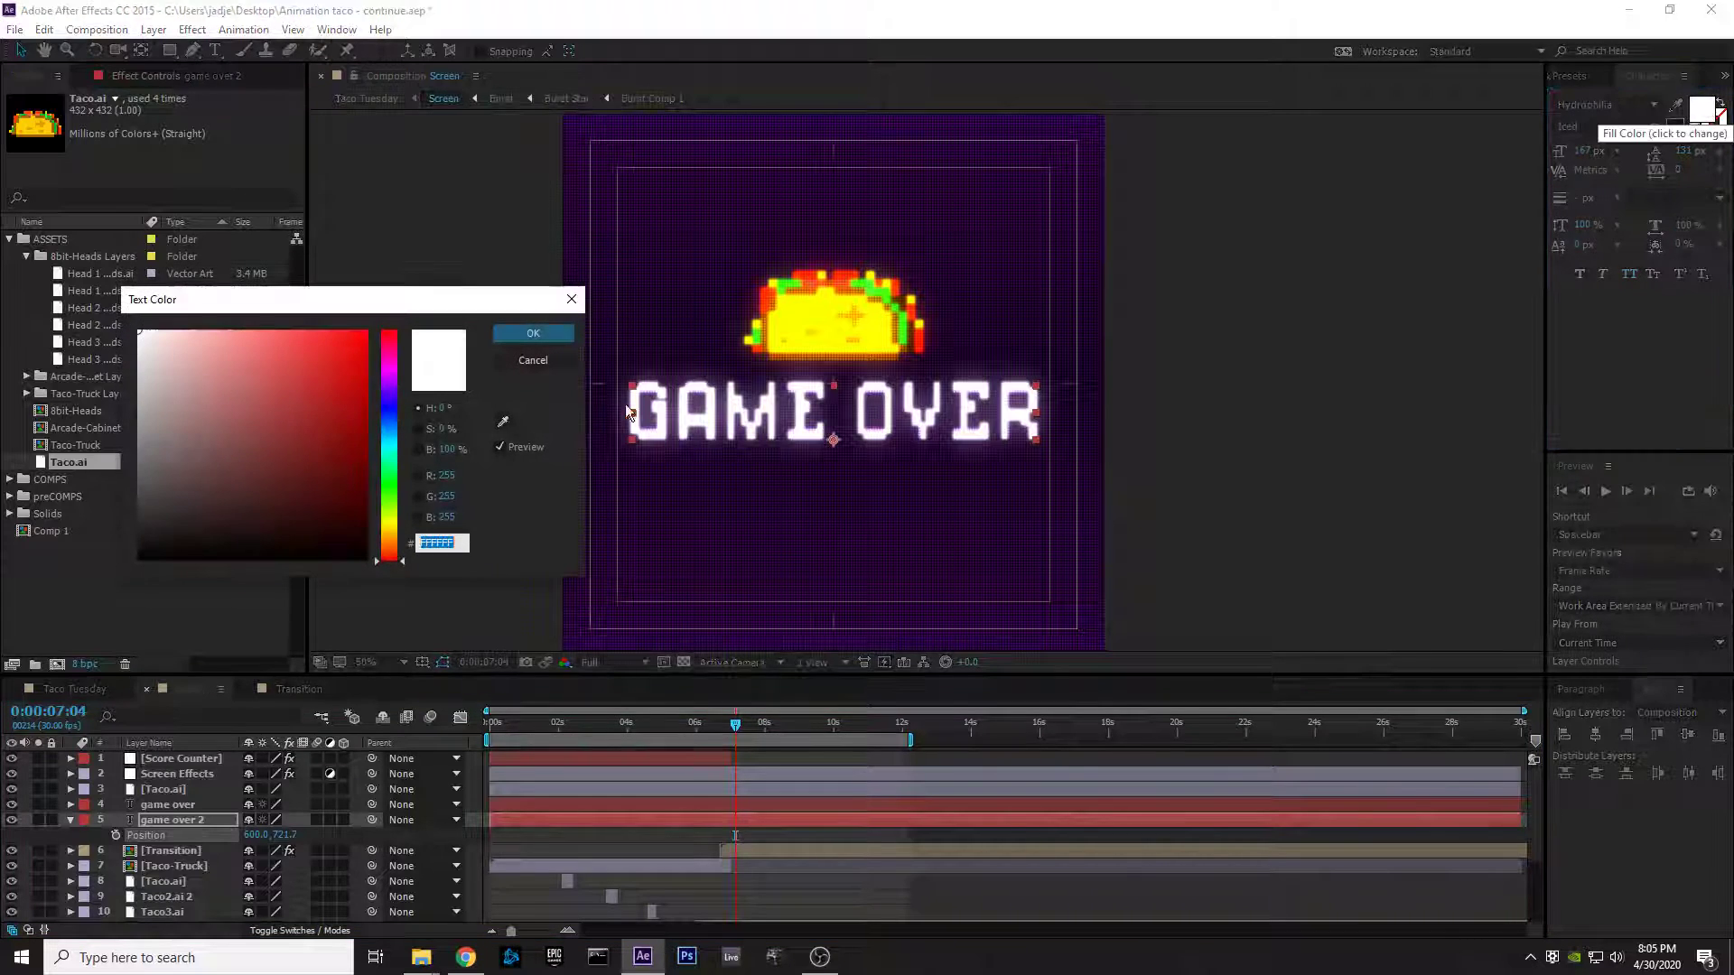
{"action": "left_click", "coordinate": [365, 332]}
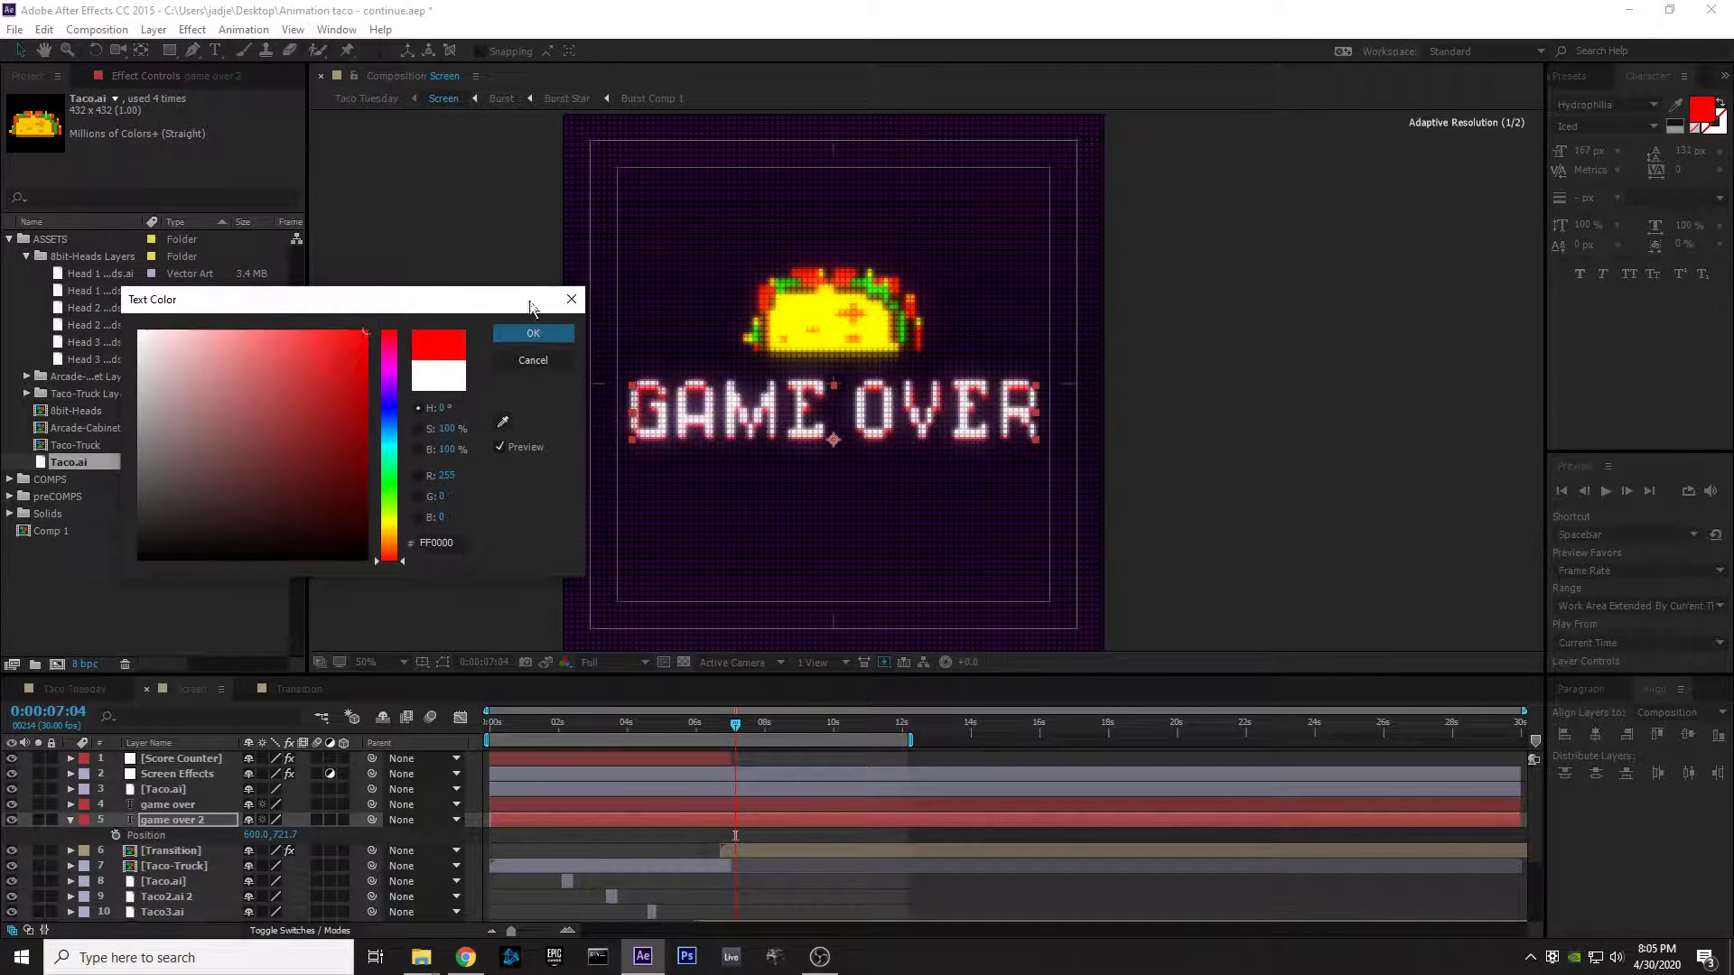
{"action": "left_click", "coordinate": [533, 334]}
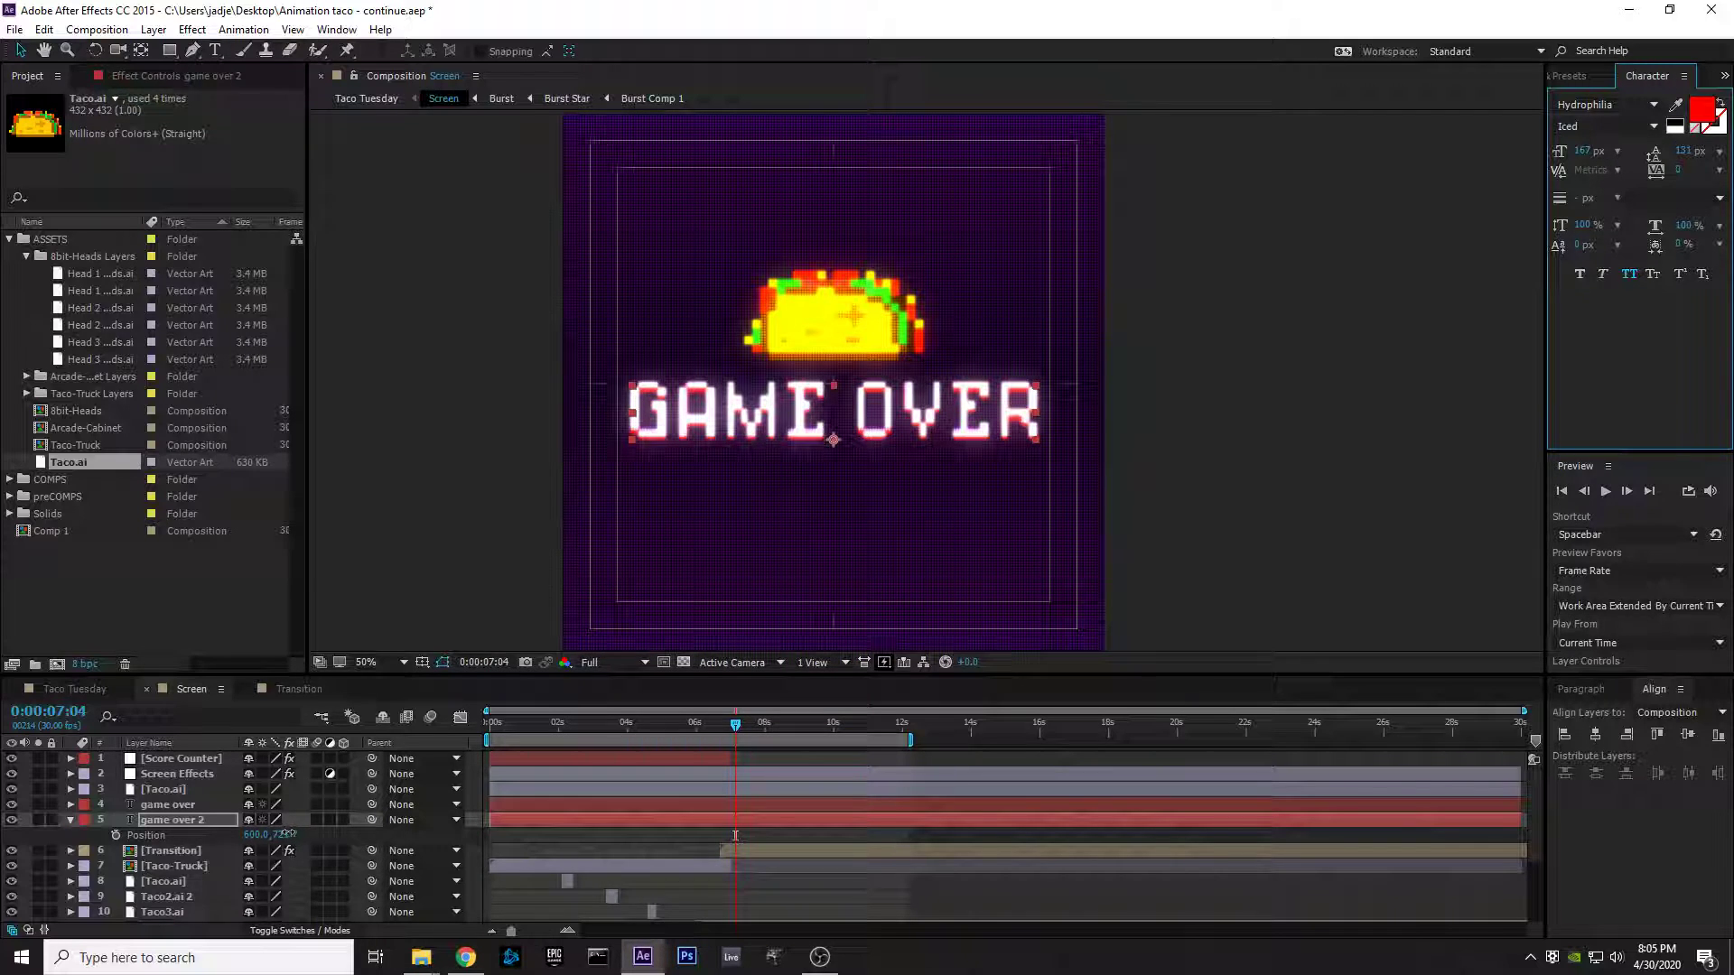
{"action": "left_click_drag", "start_coordinate": [287, 834], "coordinate": [290, 834]}
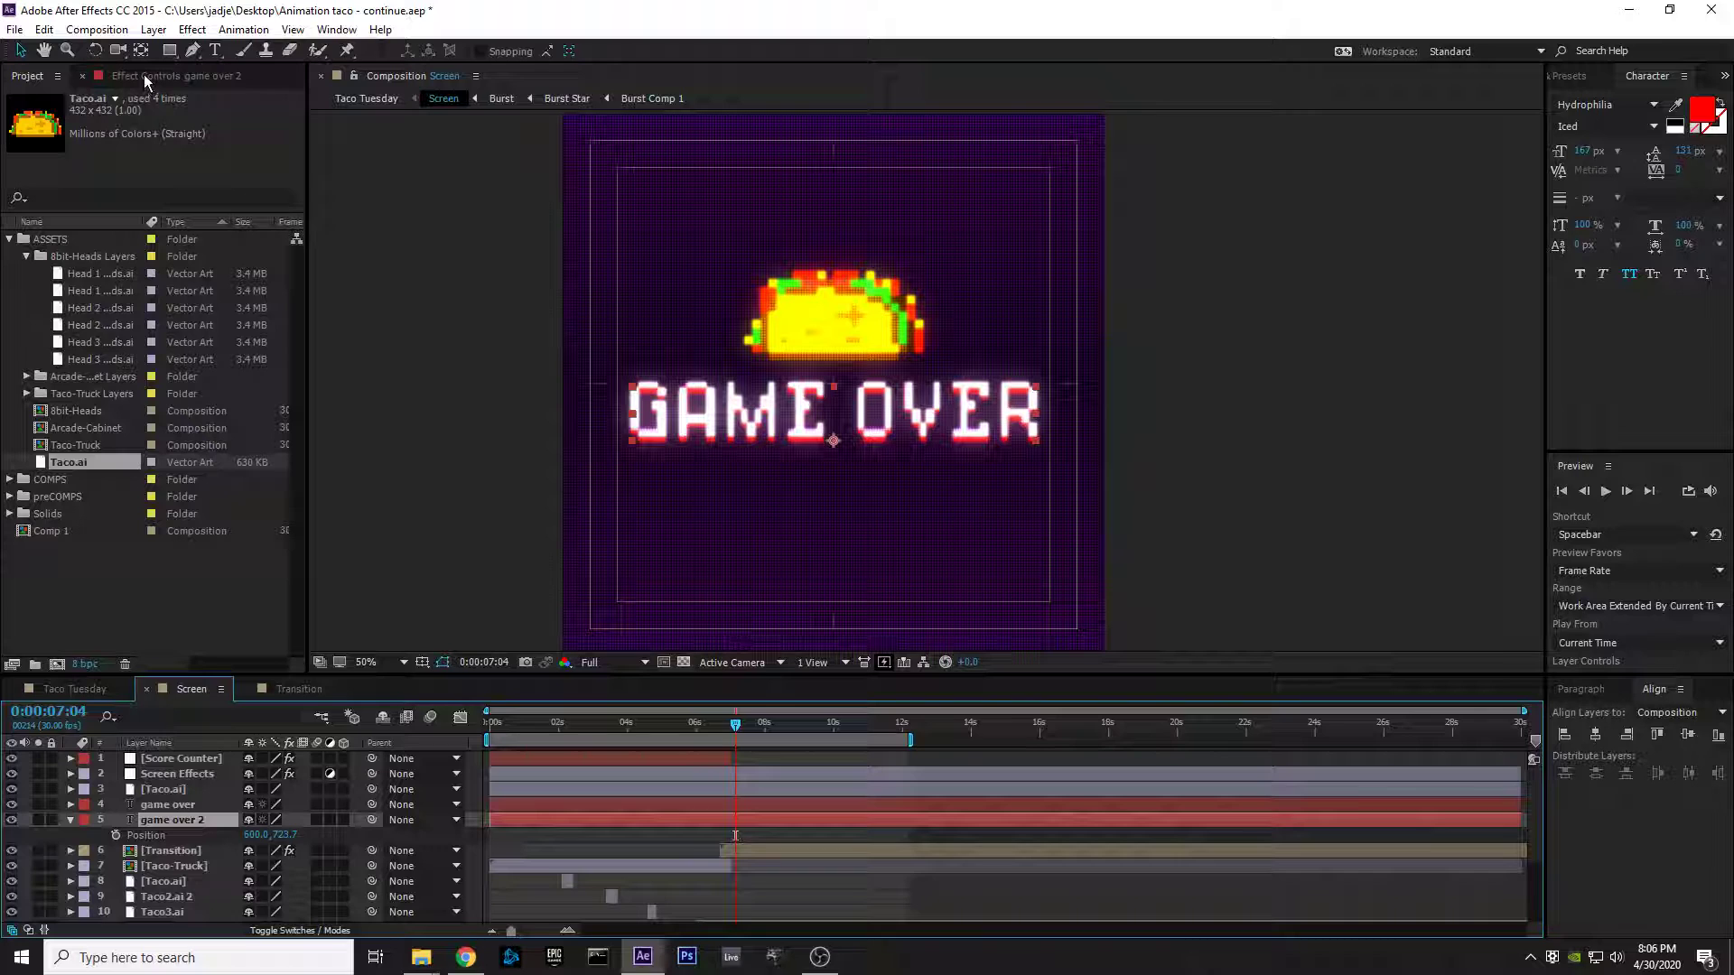
Step: Find the Gradient Ramp effect and apply it to the game over 2 layer
{"action": "left_click", "coordinate": [193, 78]}
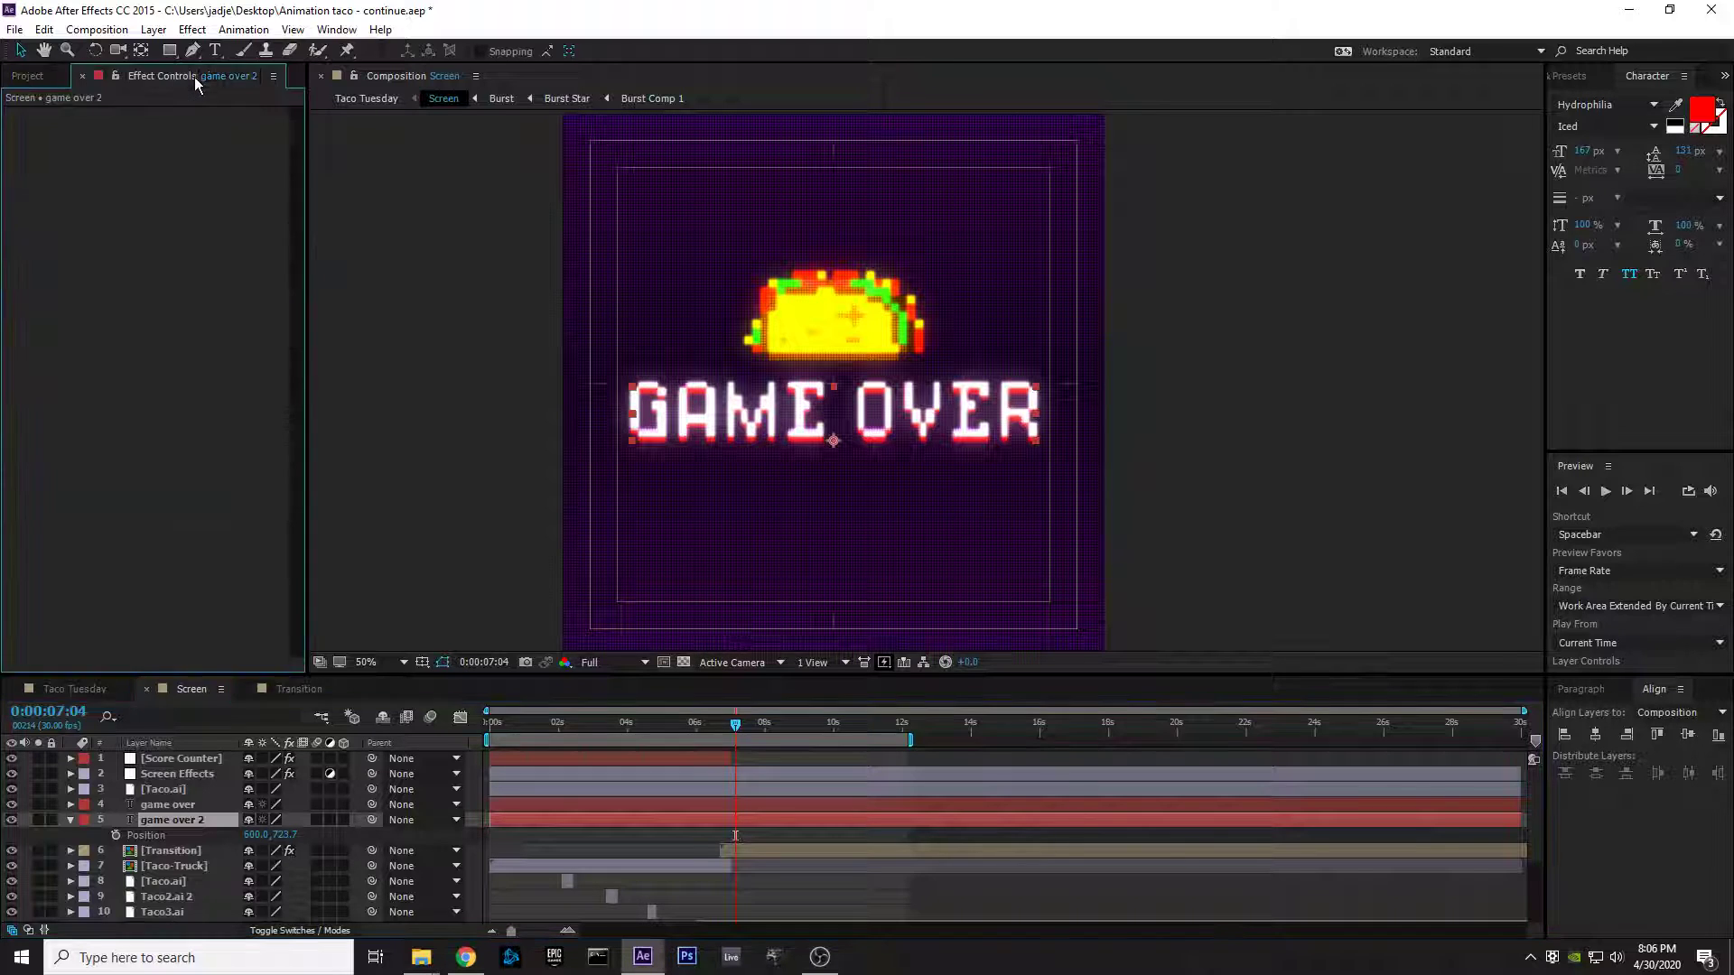
{"action": "left_click", "coordinate": [1582, 78]}
{"action": "left_click", "coordinate": [1636, 99]}
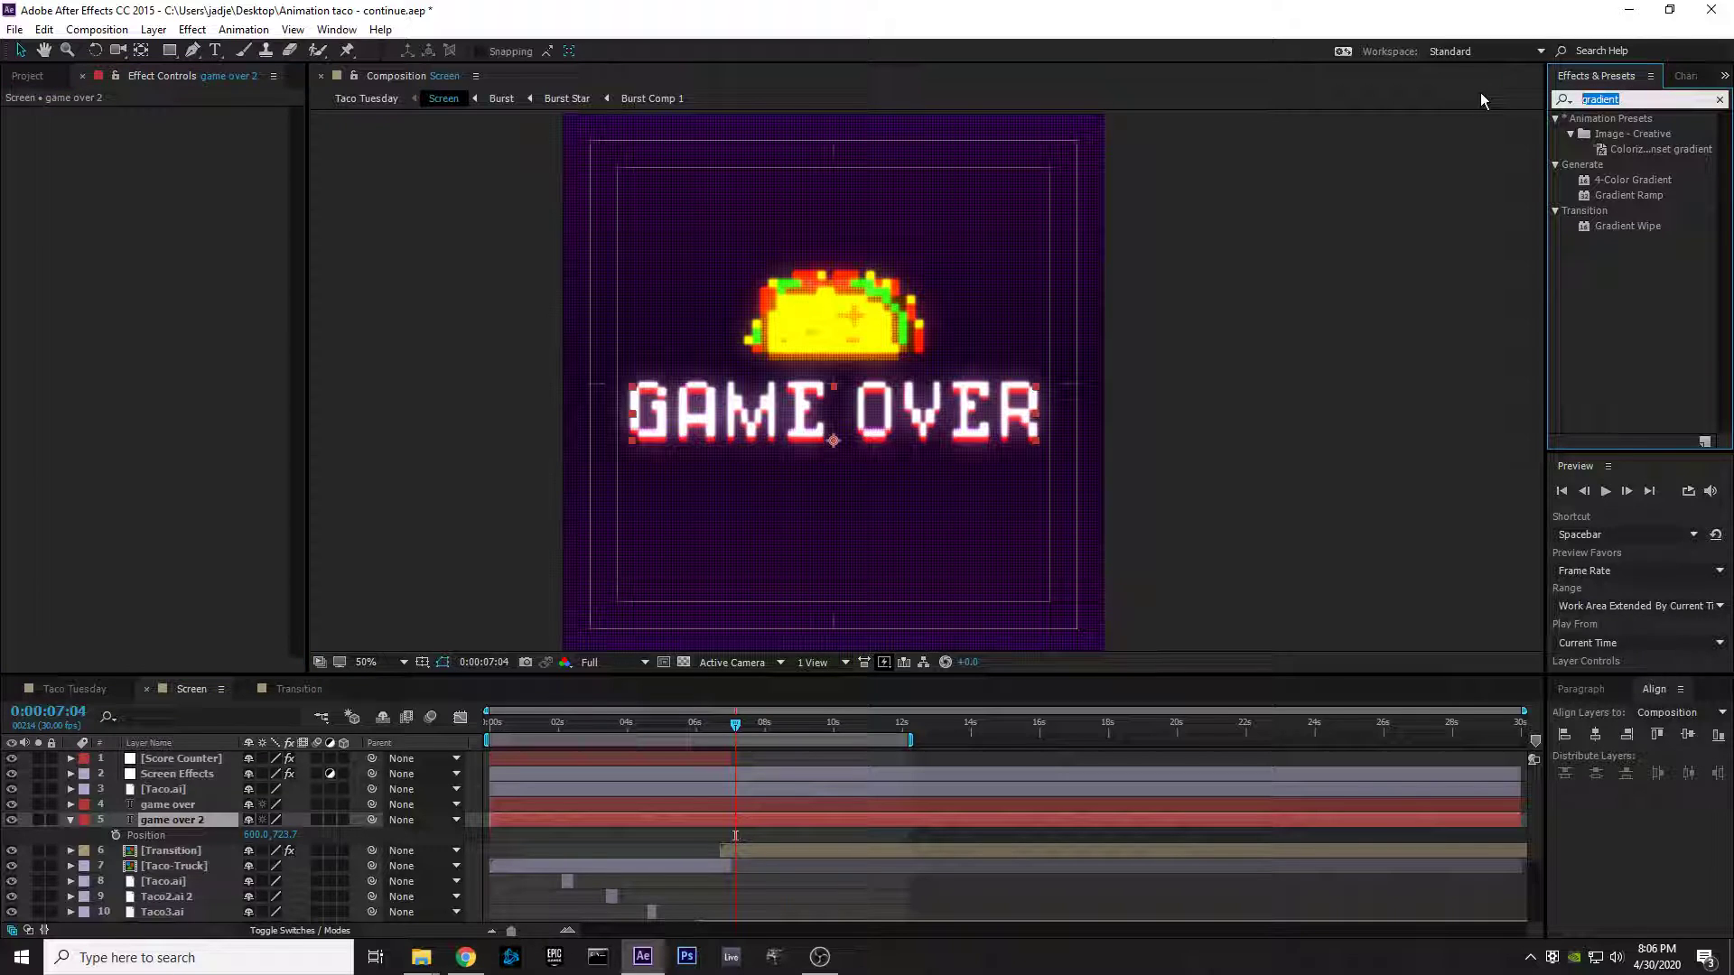
{"action": "type", "text": "g"}
{"action": "type", "text": "radi"}
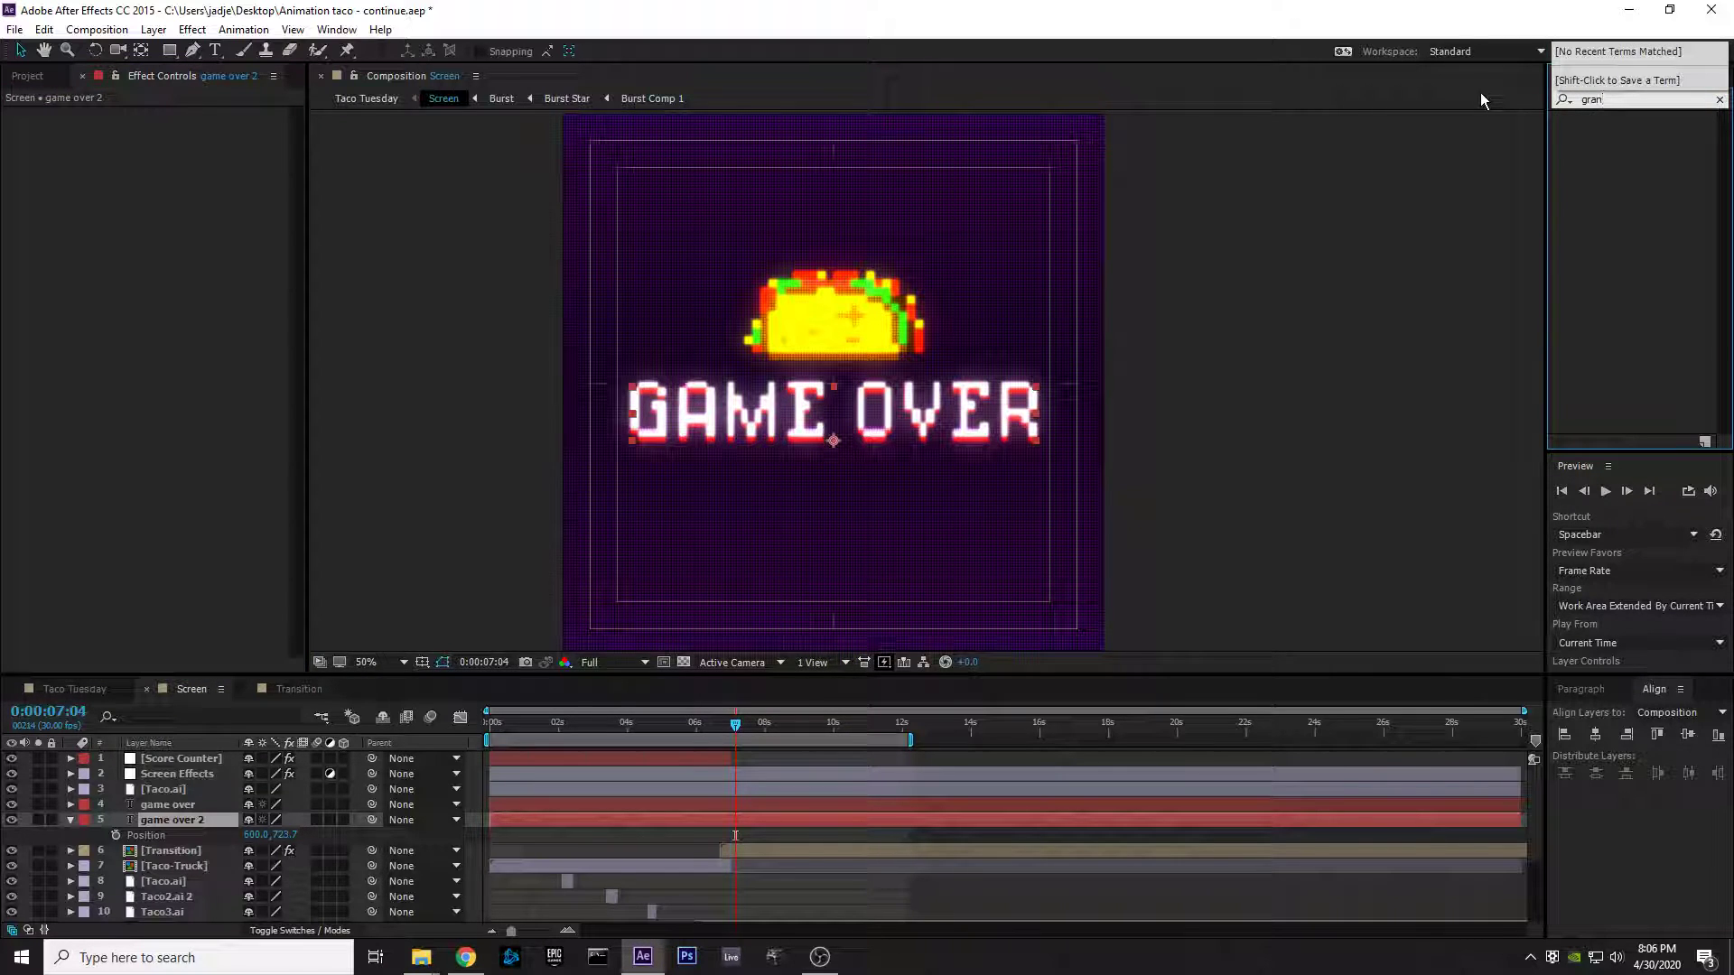
{"action": "type", "text": "e"}
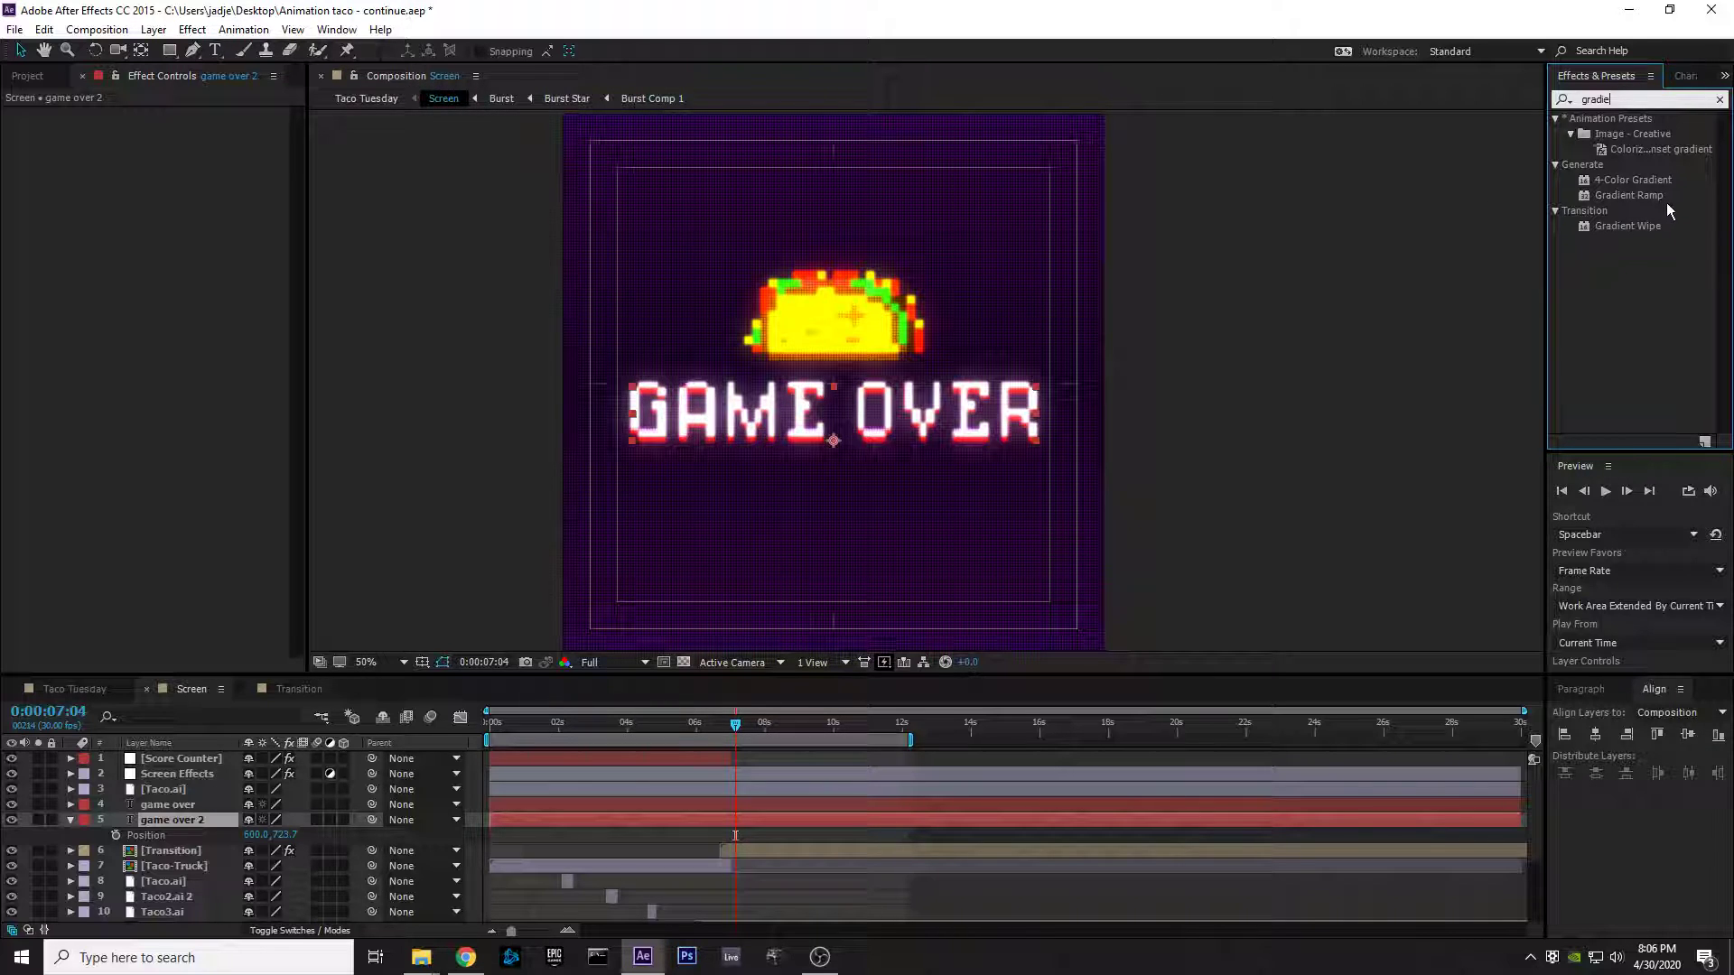
{"action": "left_click_drag", "start_coordinate": [1633, 197], "coordinate": [761, 388]}
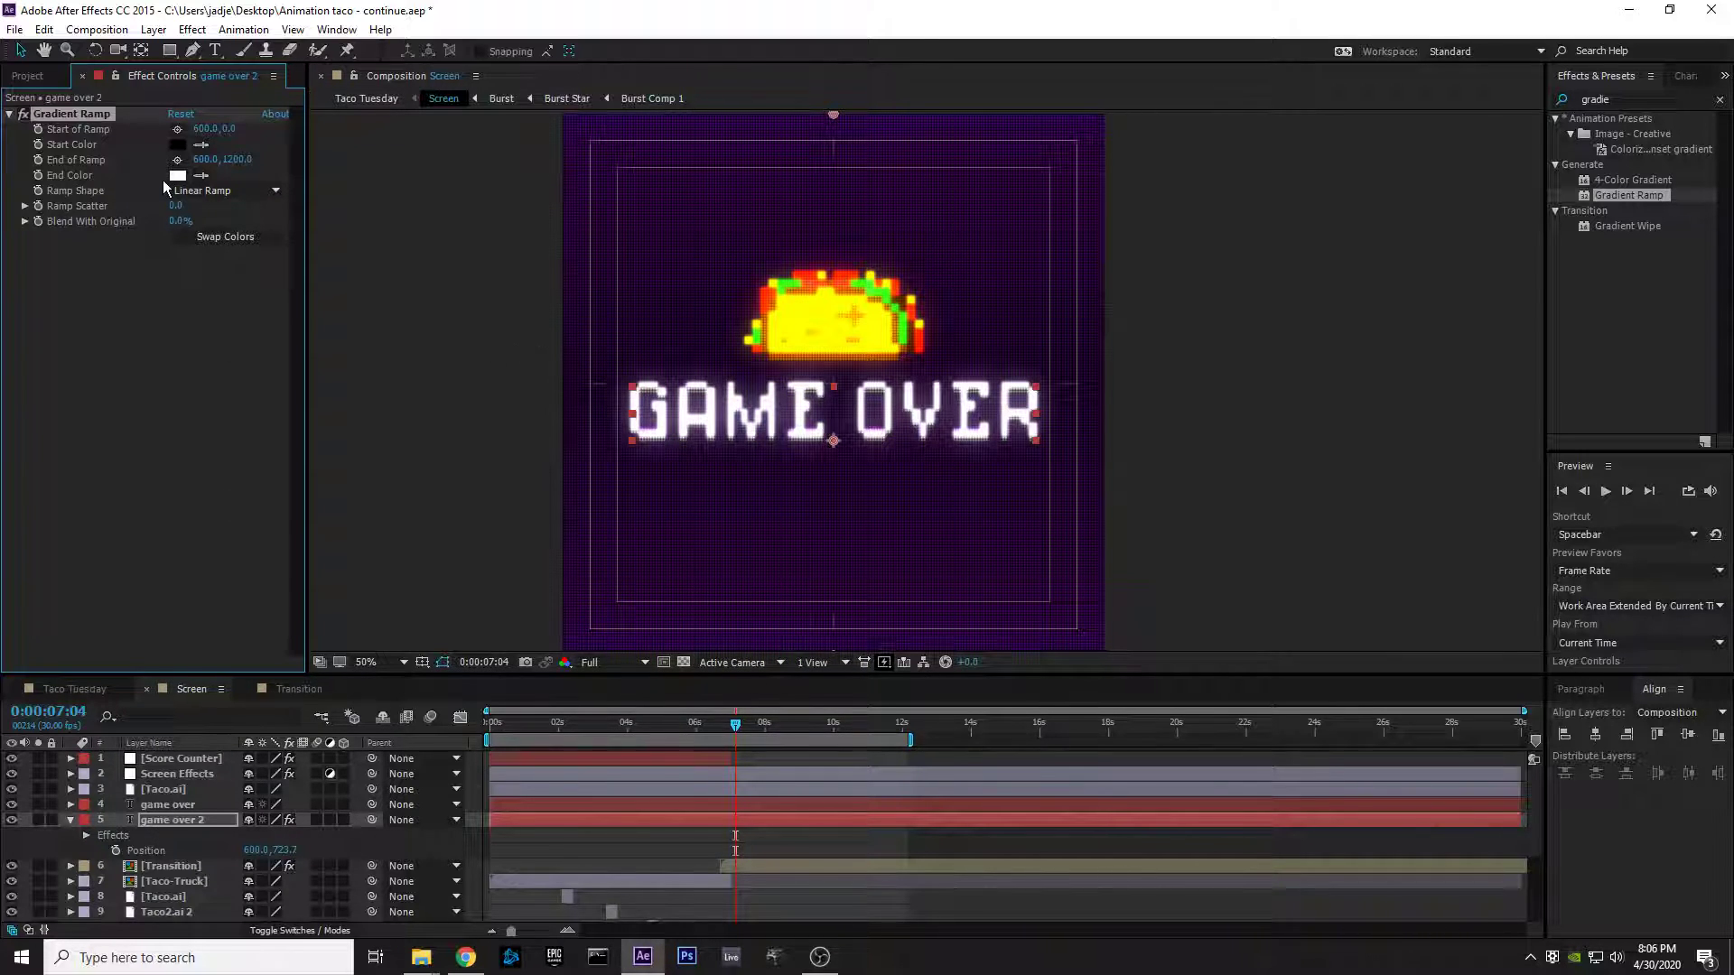
Step: Set the Gradient Ramp's start point to 600, 592 and its end point to 600, 723
{"action": "left_click", "coordinate": [94, 113]}
{"action": "left_click_drag", "start_coordinate": [226, 130], "coordinate": [232, 131]}
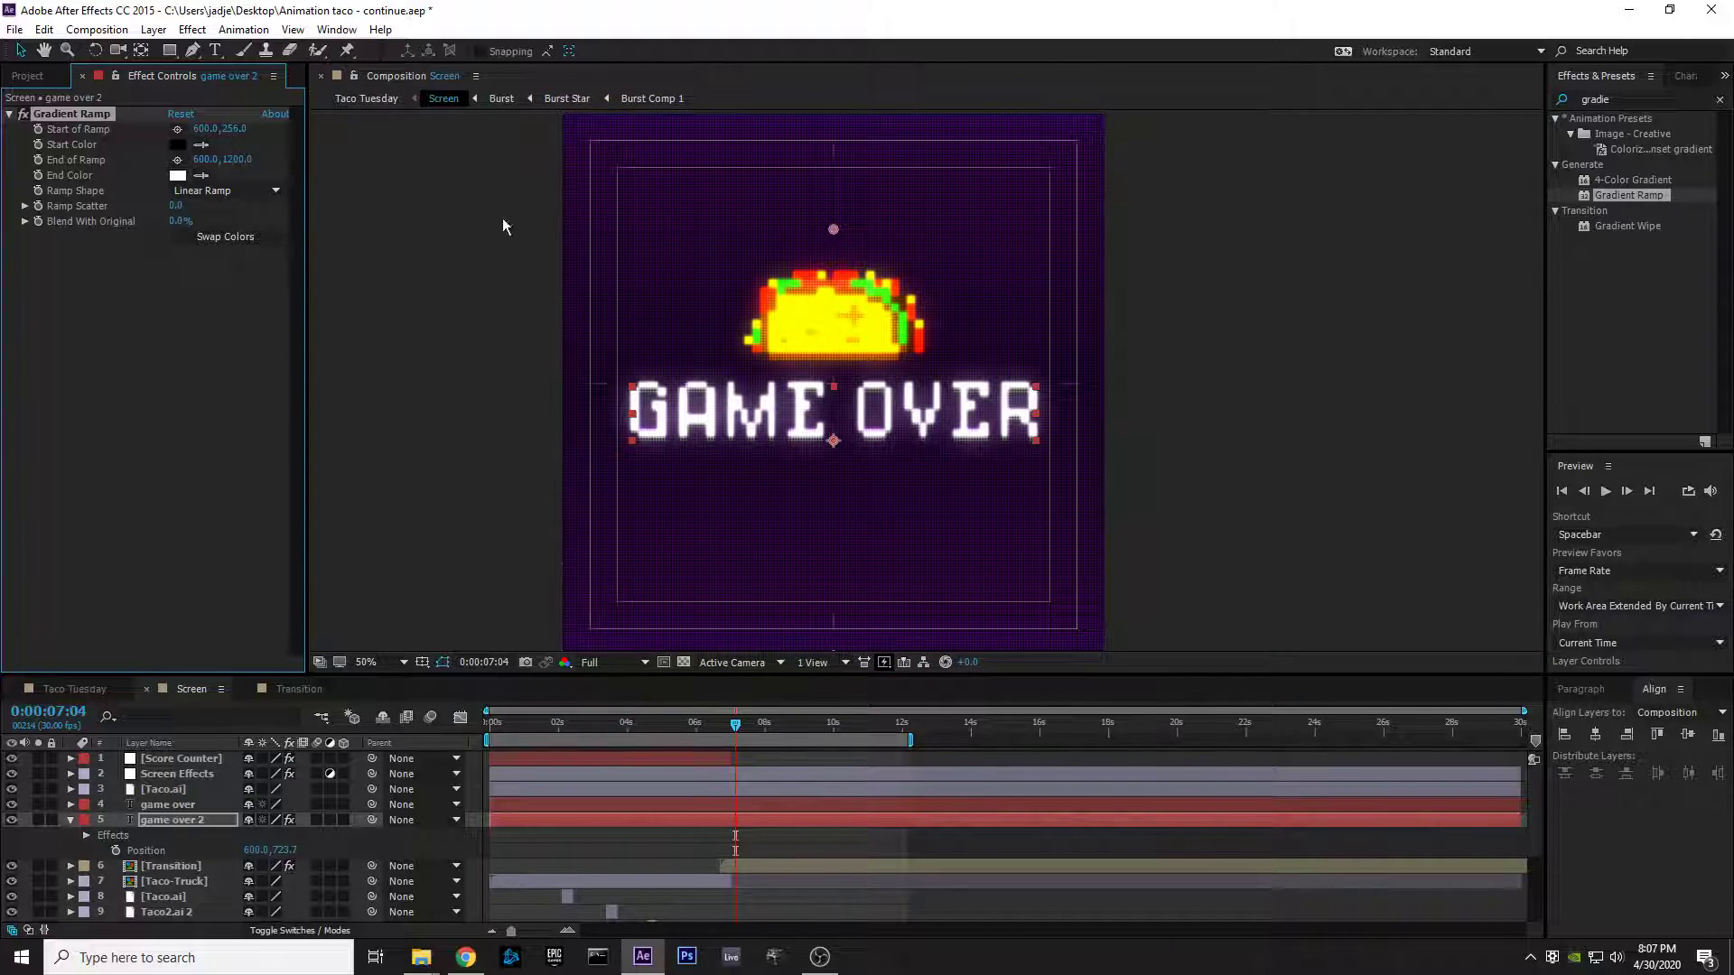
{"action": "left_click_drag", "start_coordinate": [235, 130], "coordinate": [502, 154]}
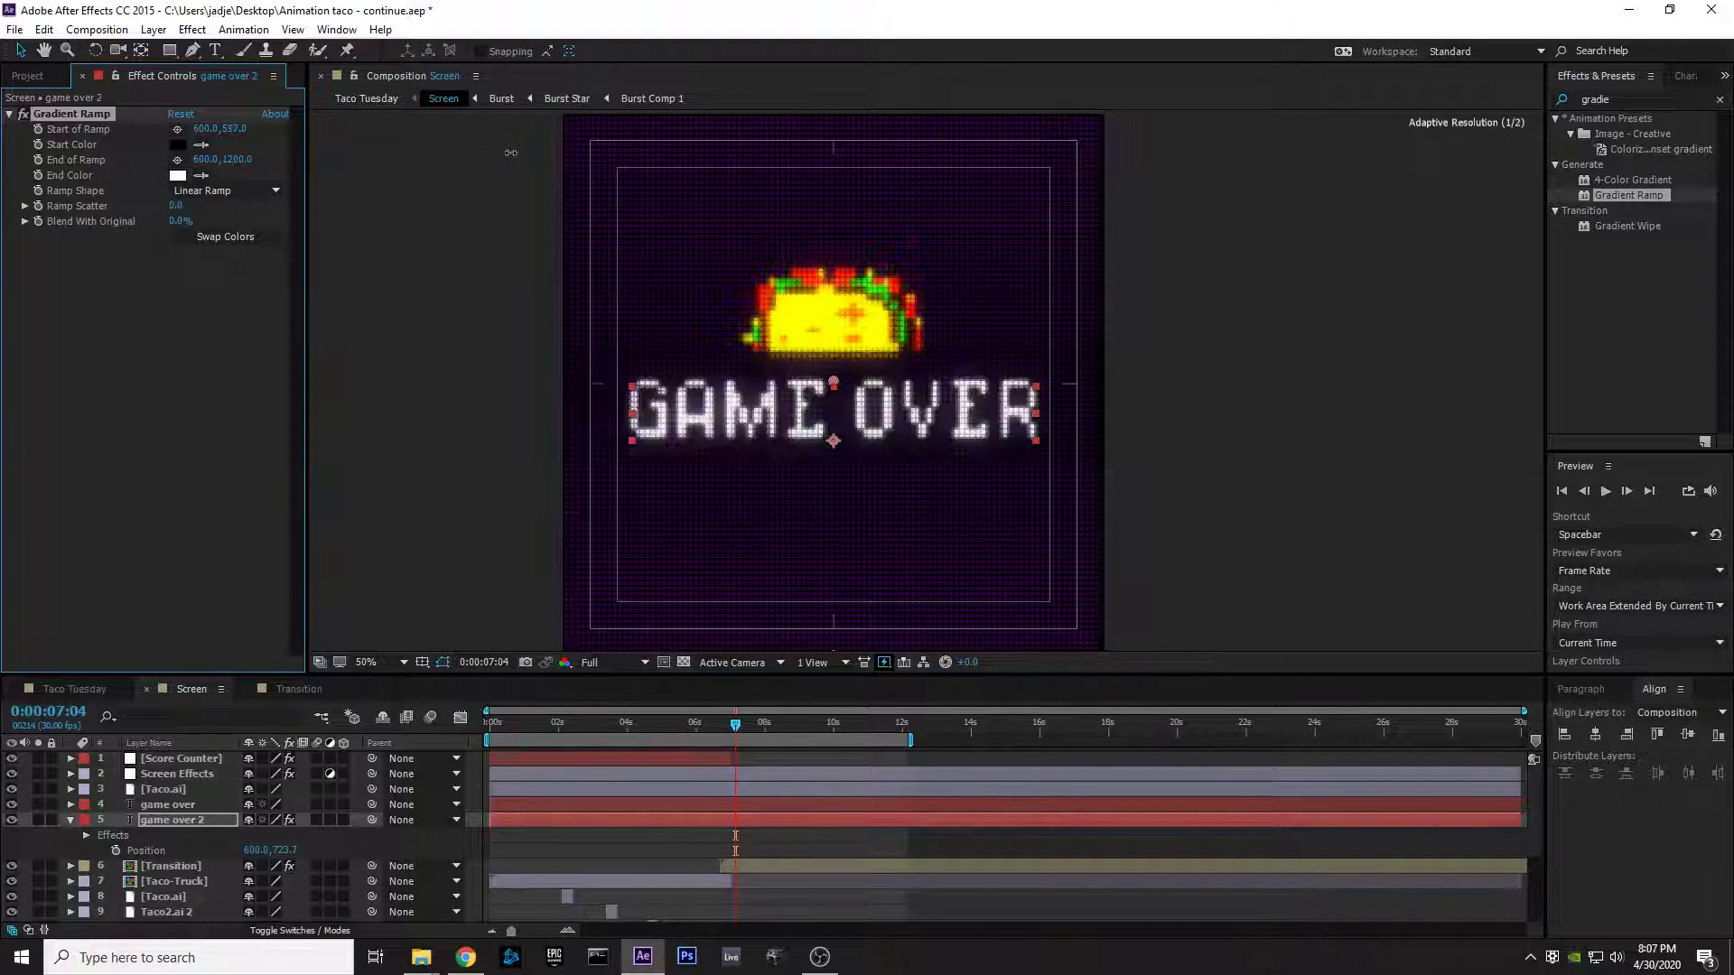
{"action": "left_click_drag", "start_coordinate": [236, 159], "coordinate": [107, 159]}
{"action": "left_click_drag", "start_coordinate": [234, 159], "coordinate": [0, 159]}
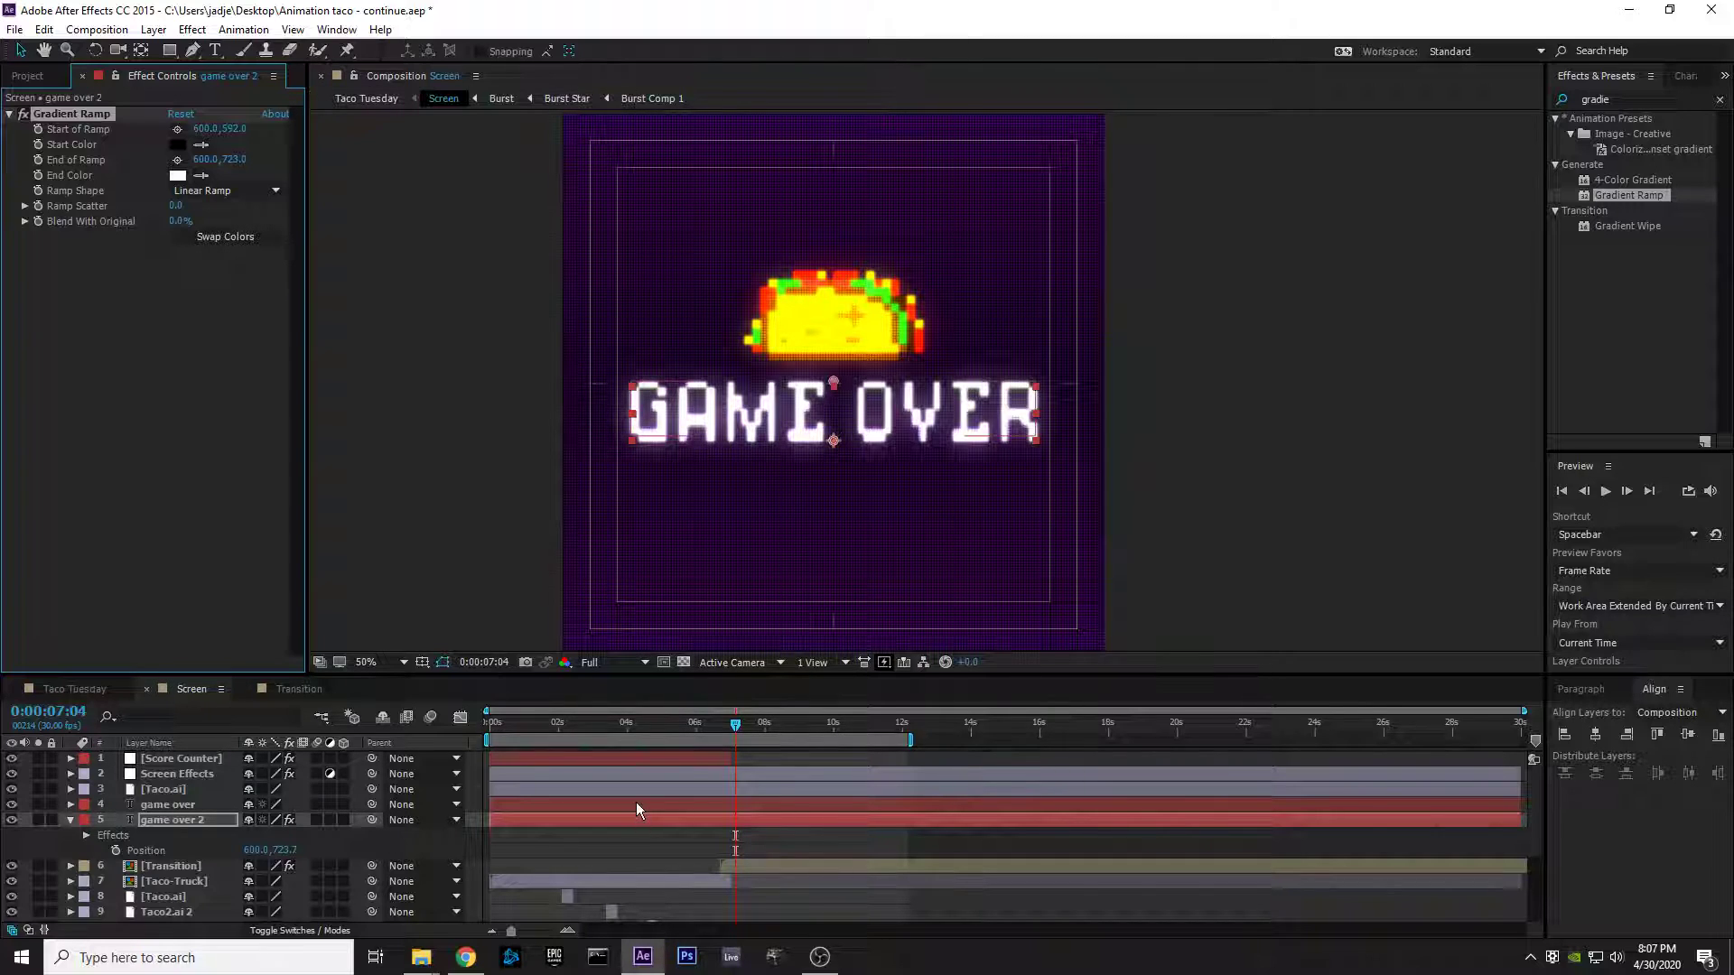
Step: Set the ramp's start color to the yellow sampled from the taco shell
{"action": "left_click", "coordinate": [175, 148]}
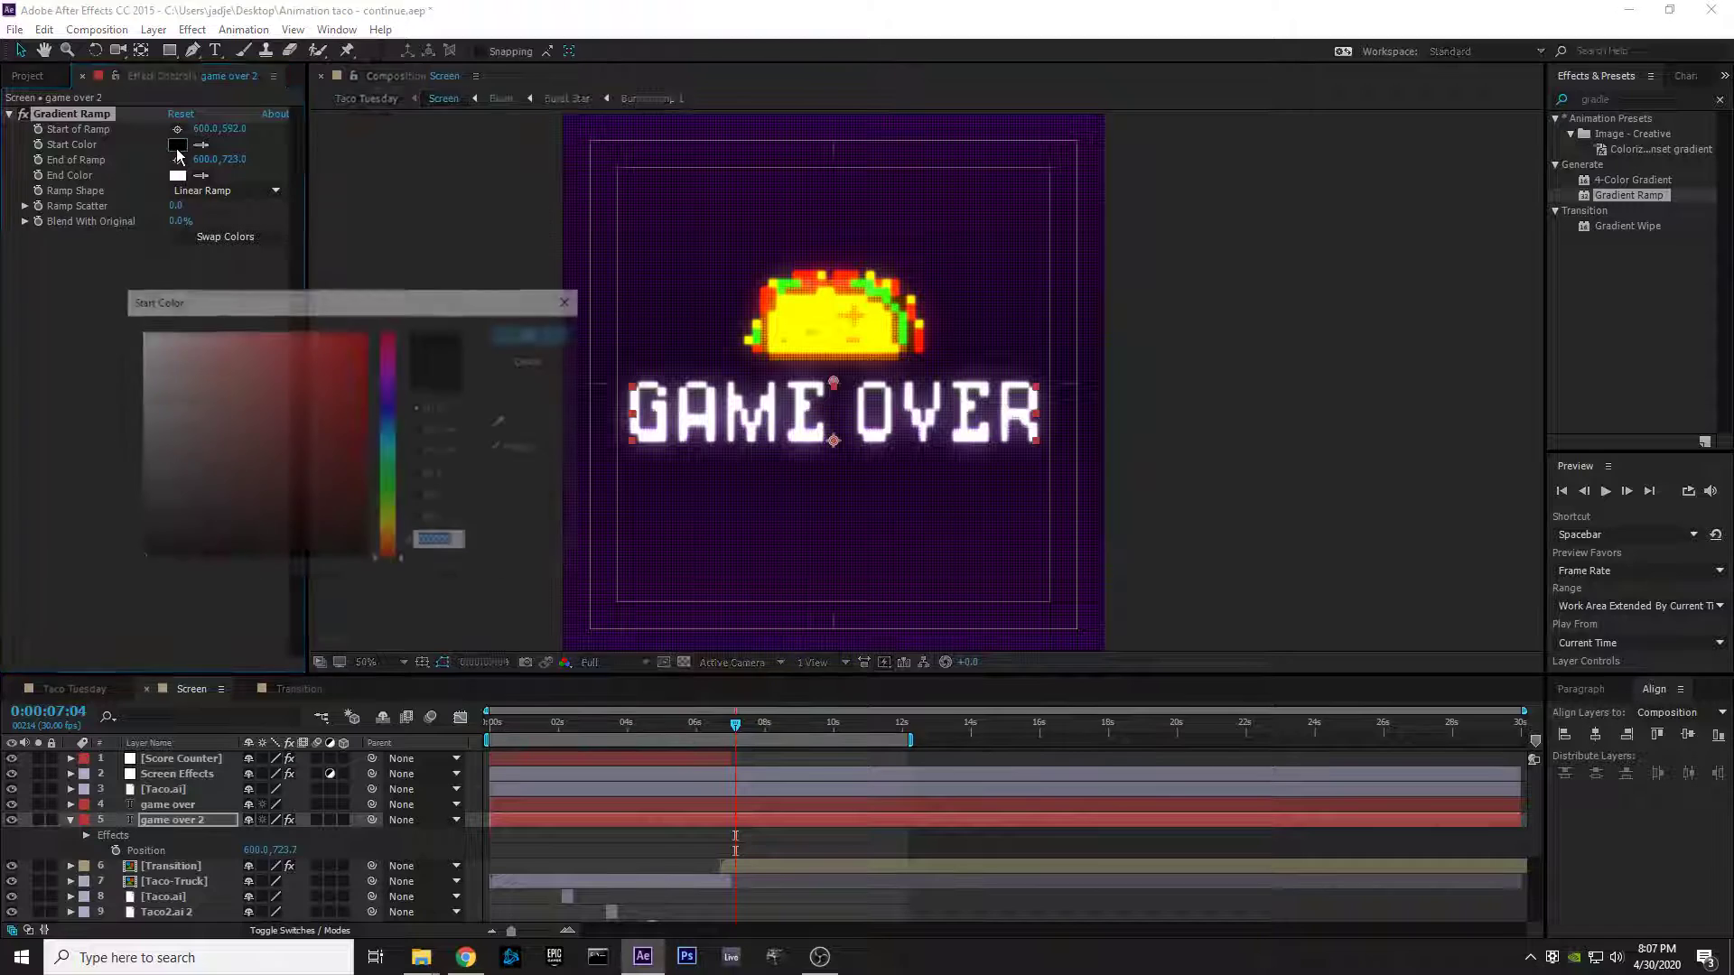
{"action": "left_click_drag", "start_coordinate": [334, 307], "coordinate": [262, 292]}
{"action": "left_click", "coordinate": [383, 416]}
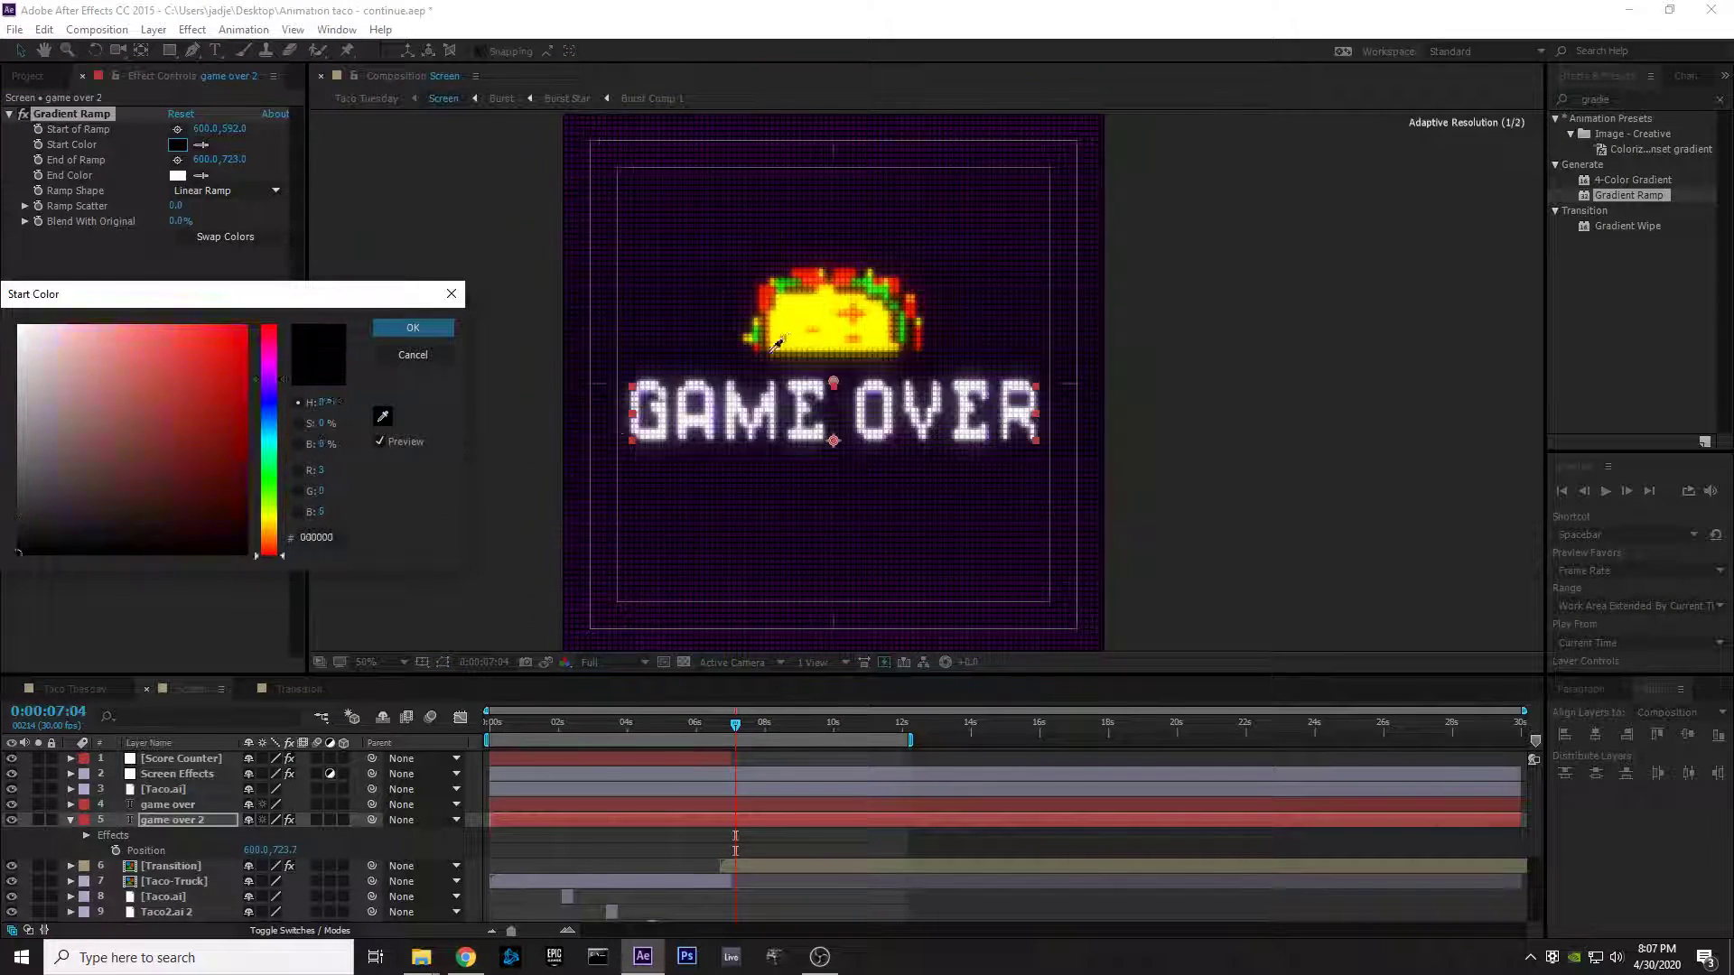
{"action": "left_click", "coordinate": [807, 300]}
{"action": "left_click_drag", "start_coordinate": [344, 294], "coordinate": [387, 284]}
{"action": "left_click", "coordinate": [456, 318]}
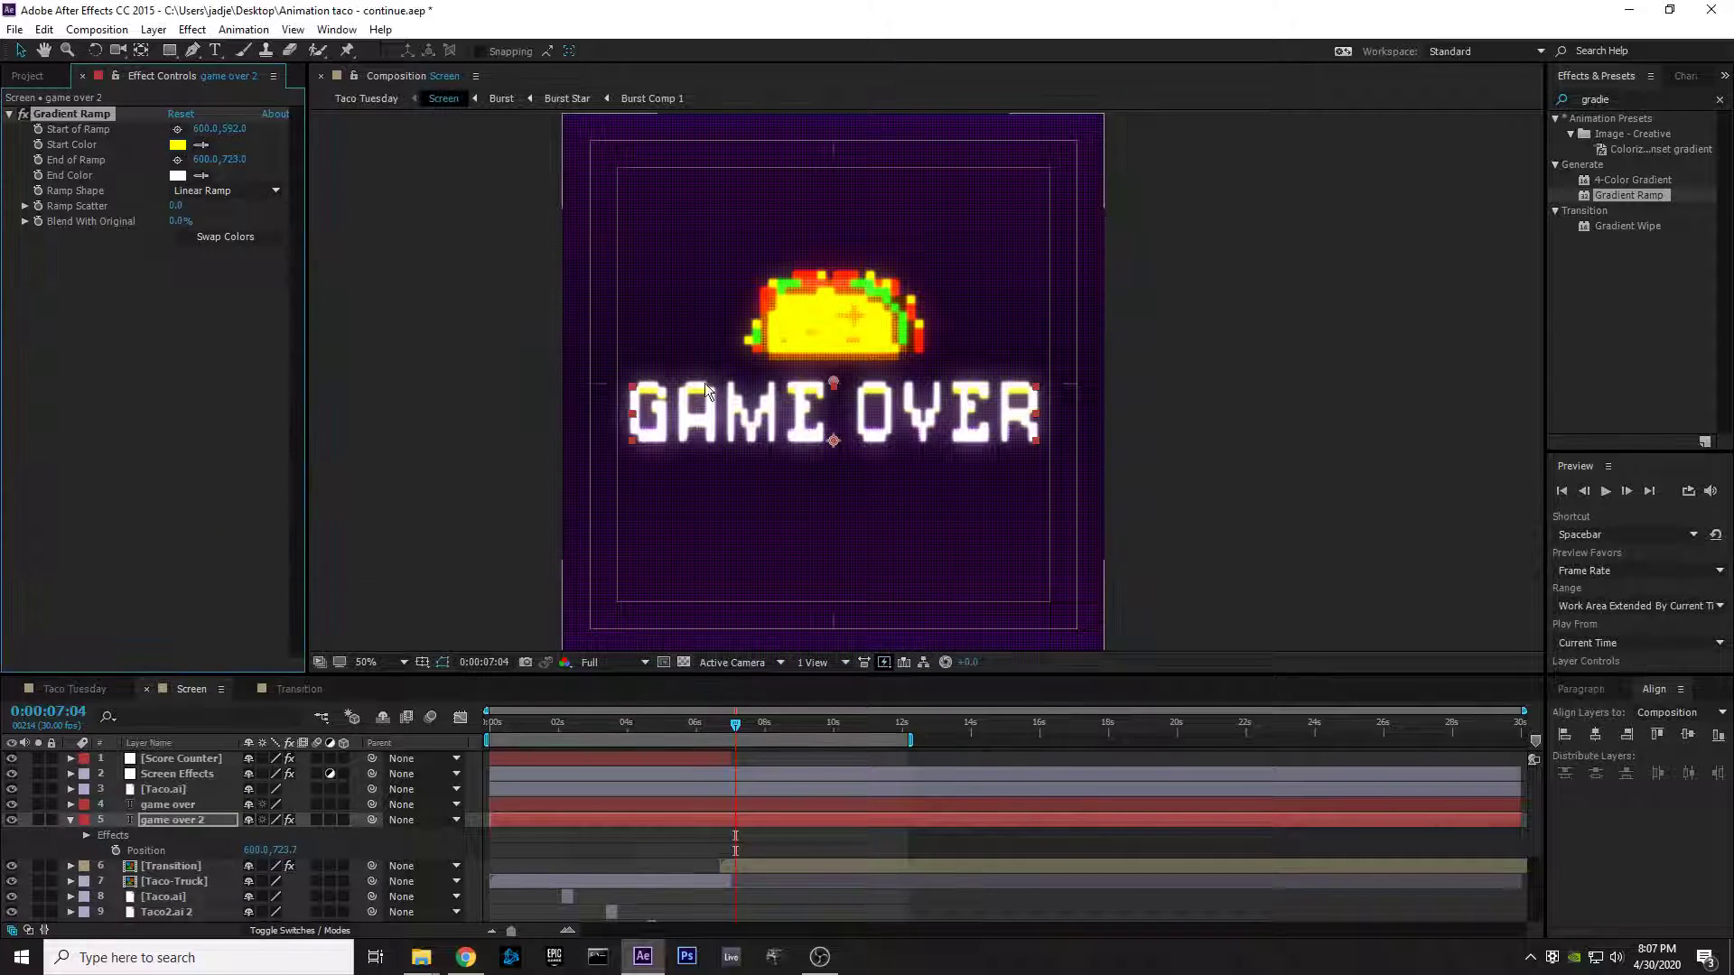
Step: Set the ramp's end color to FF3800, sampled from the red in the taco's topping
{"action": "left_click", "coordinate": [180, 176]}
{"action": "left_click_drag", "start_coordinate": [309, 283], "coordinate": [288, 291]}
{"action": "left_click", "coordinate": [403, 414]}
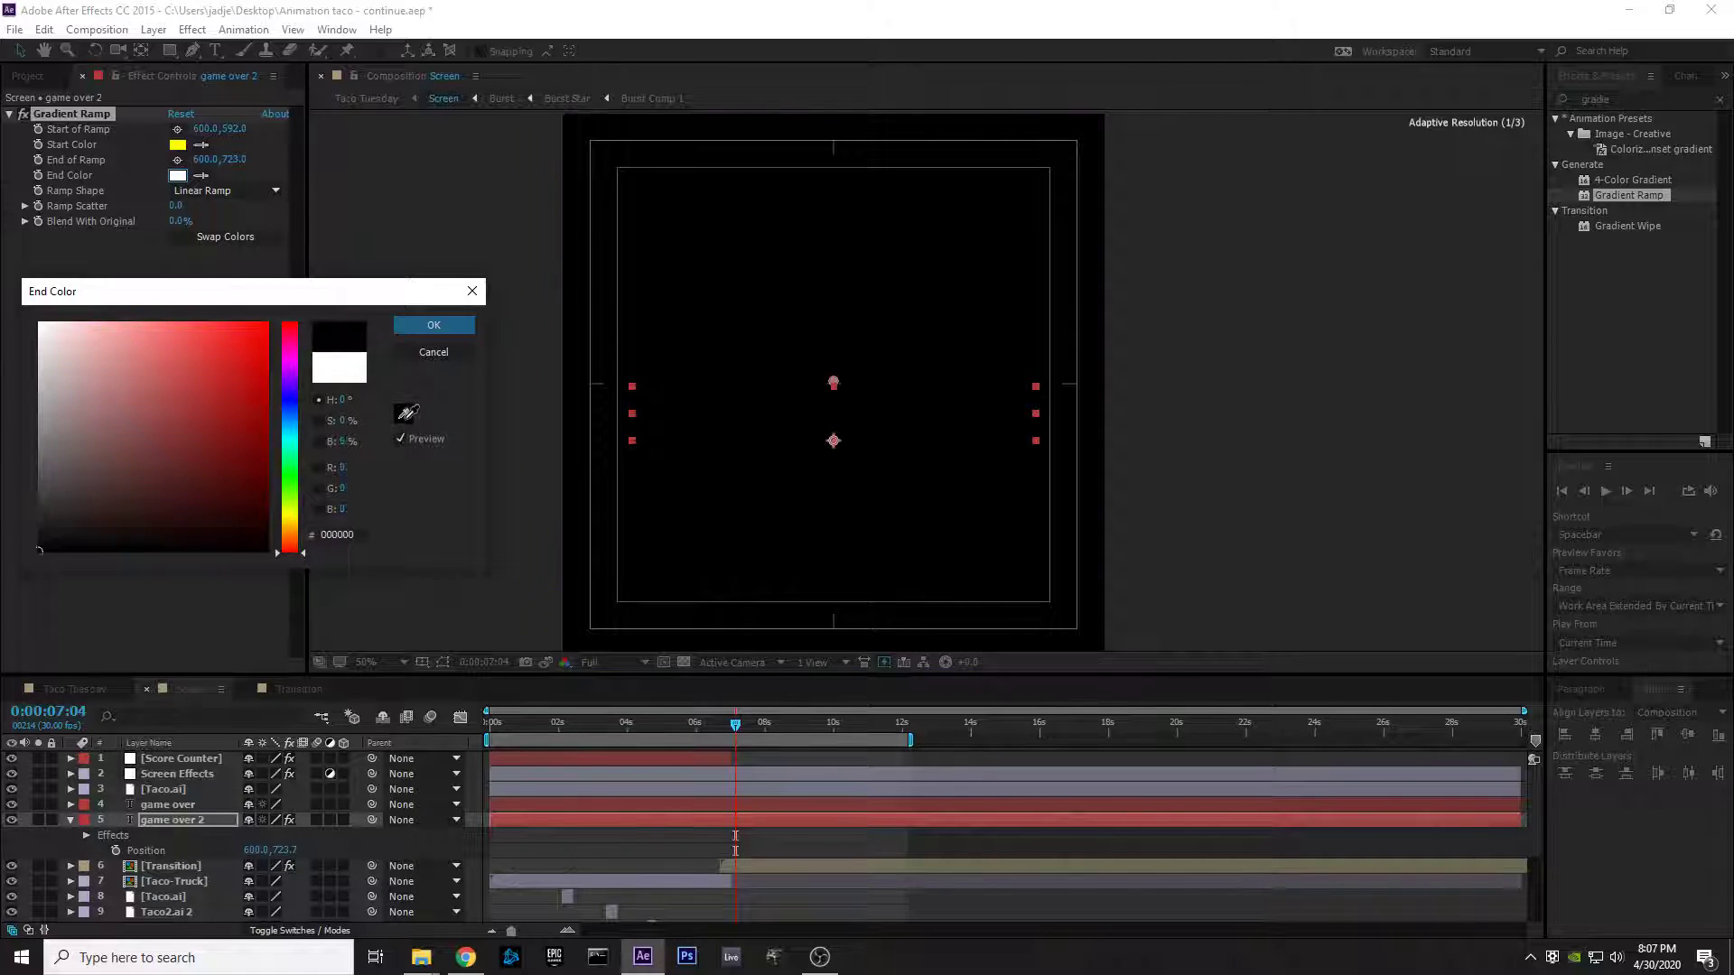
{"action": "left_click", "coordinate": [401, 435]}
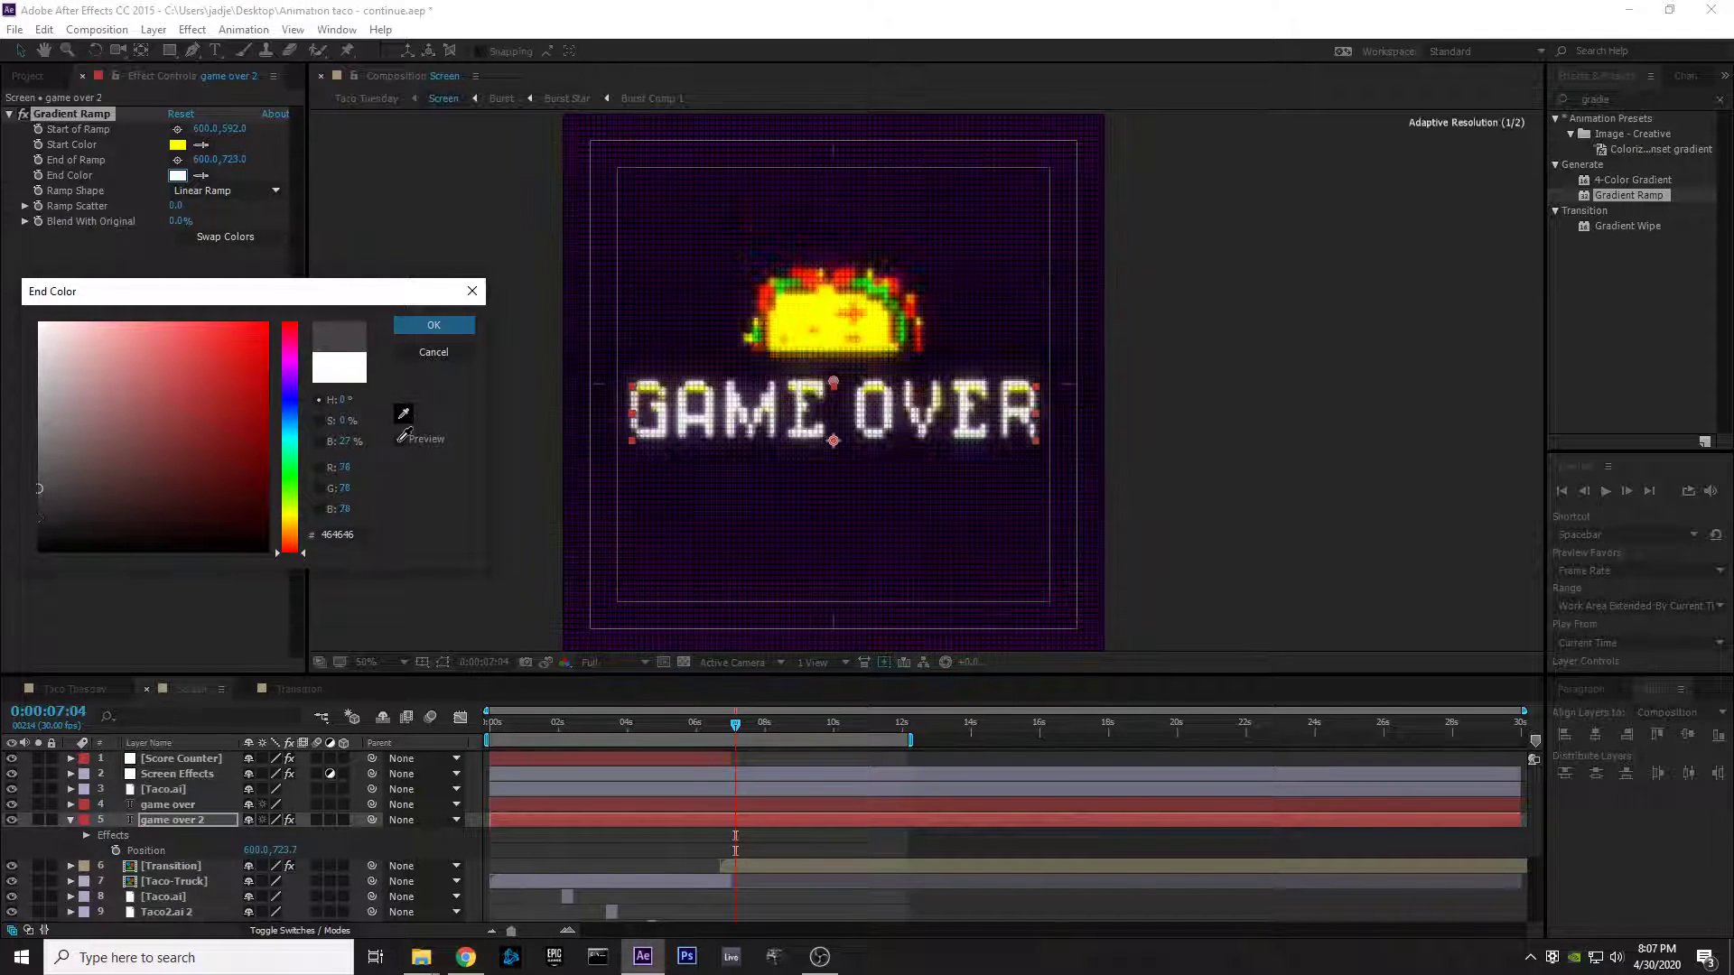
{"action": "left_click", "coordinate": [404, 415]}
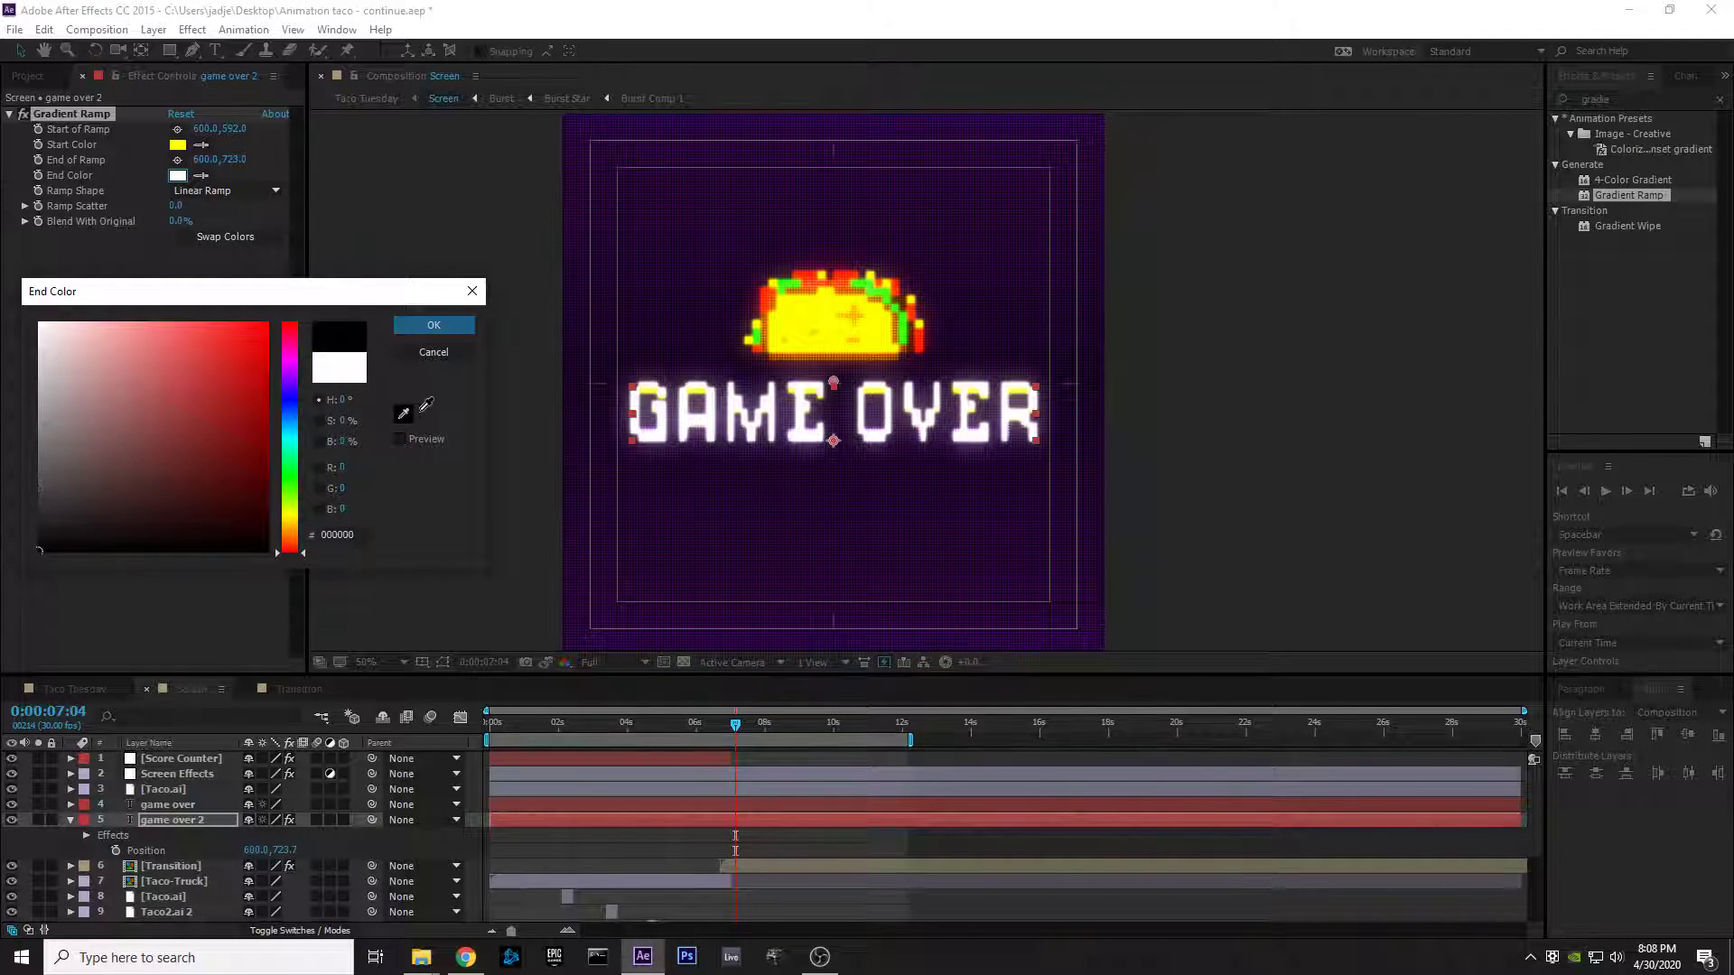
{"action": "left_click", "coordinate": [844, 270]}
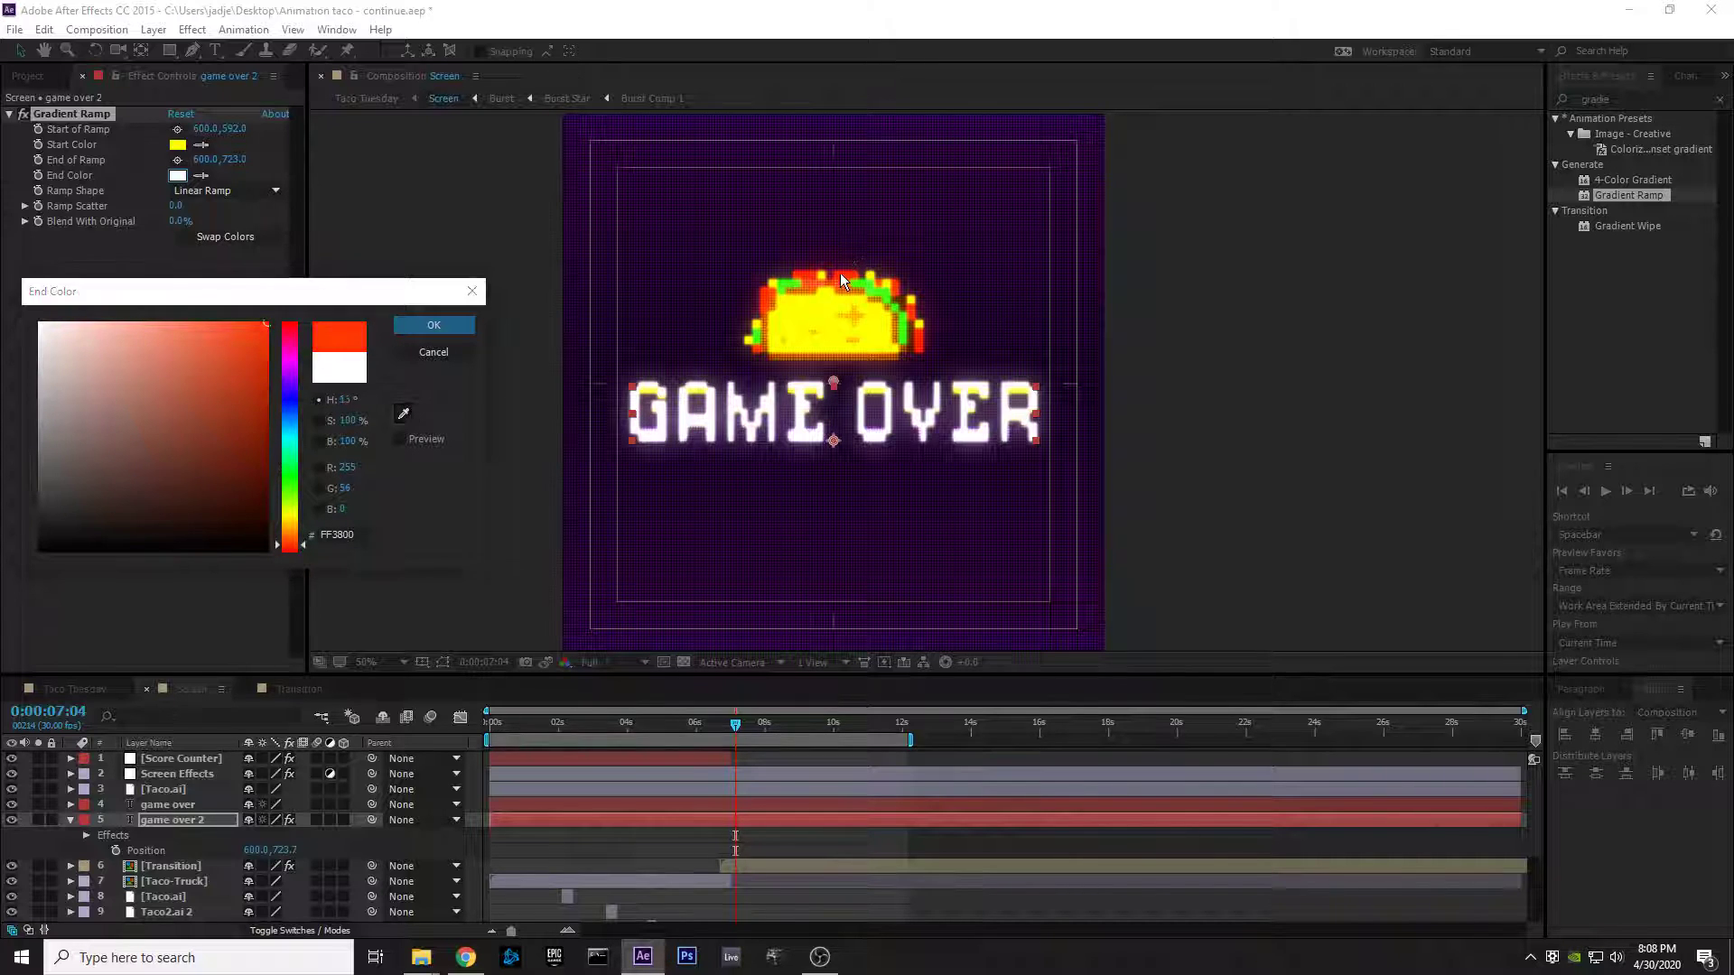
{"action": "left_click", "coordinate": [433, 325]}
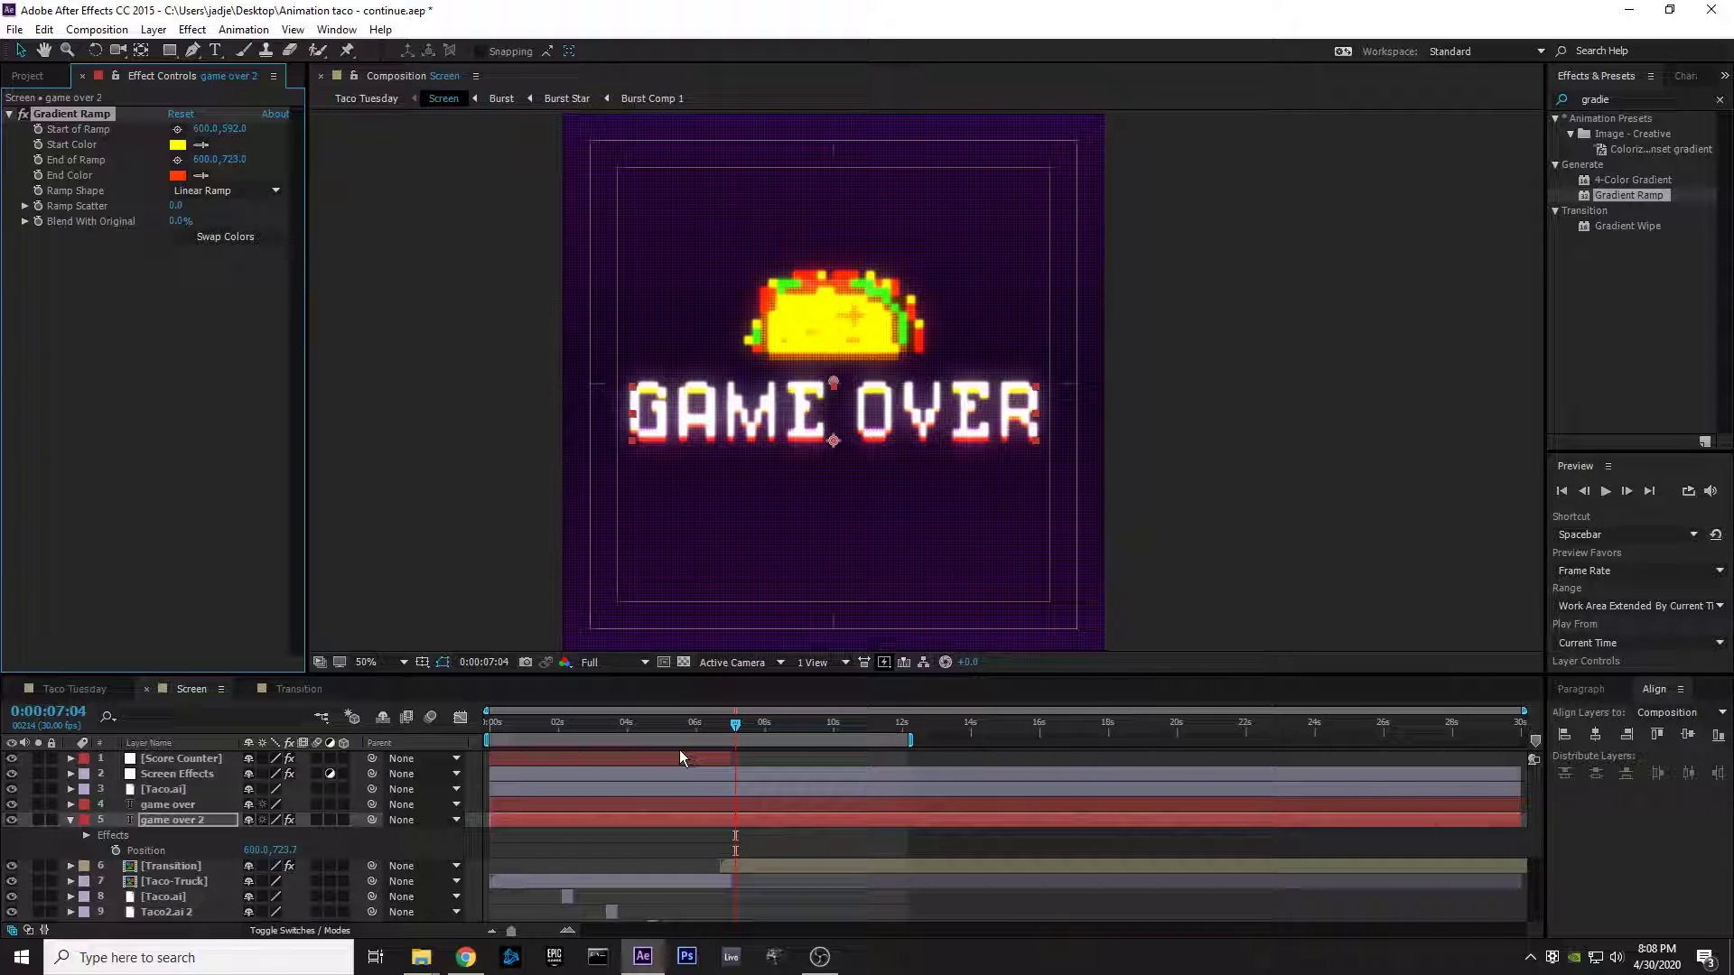
{"action": "left_click", "coordinate": [199, 817]}
{"action": "left_click", "coordinate": [186, 807]}
{"action": "left_click", "coordinate": [192, 820]}
{"action": "left_click", "coordinate": [188, 806]}
{"action": "left_click", "coordinate": [193, 822]}
{"action": "left_click", "coordinate": [187, 805]}
{"action": "left_click", "coordinate": [193, 819]}
{"action": "left_click", "coordinate": [191, 806]}
{"action": "left_click", "coordinate": [198, 817]}
{"action": "left_click", "coordinate": [192, 805]}
{"action": "left_click", "coordinate": [198, 818]}
{"action": "left_click", "coordinate": [188, 805]}
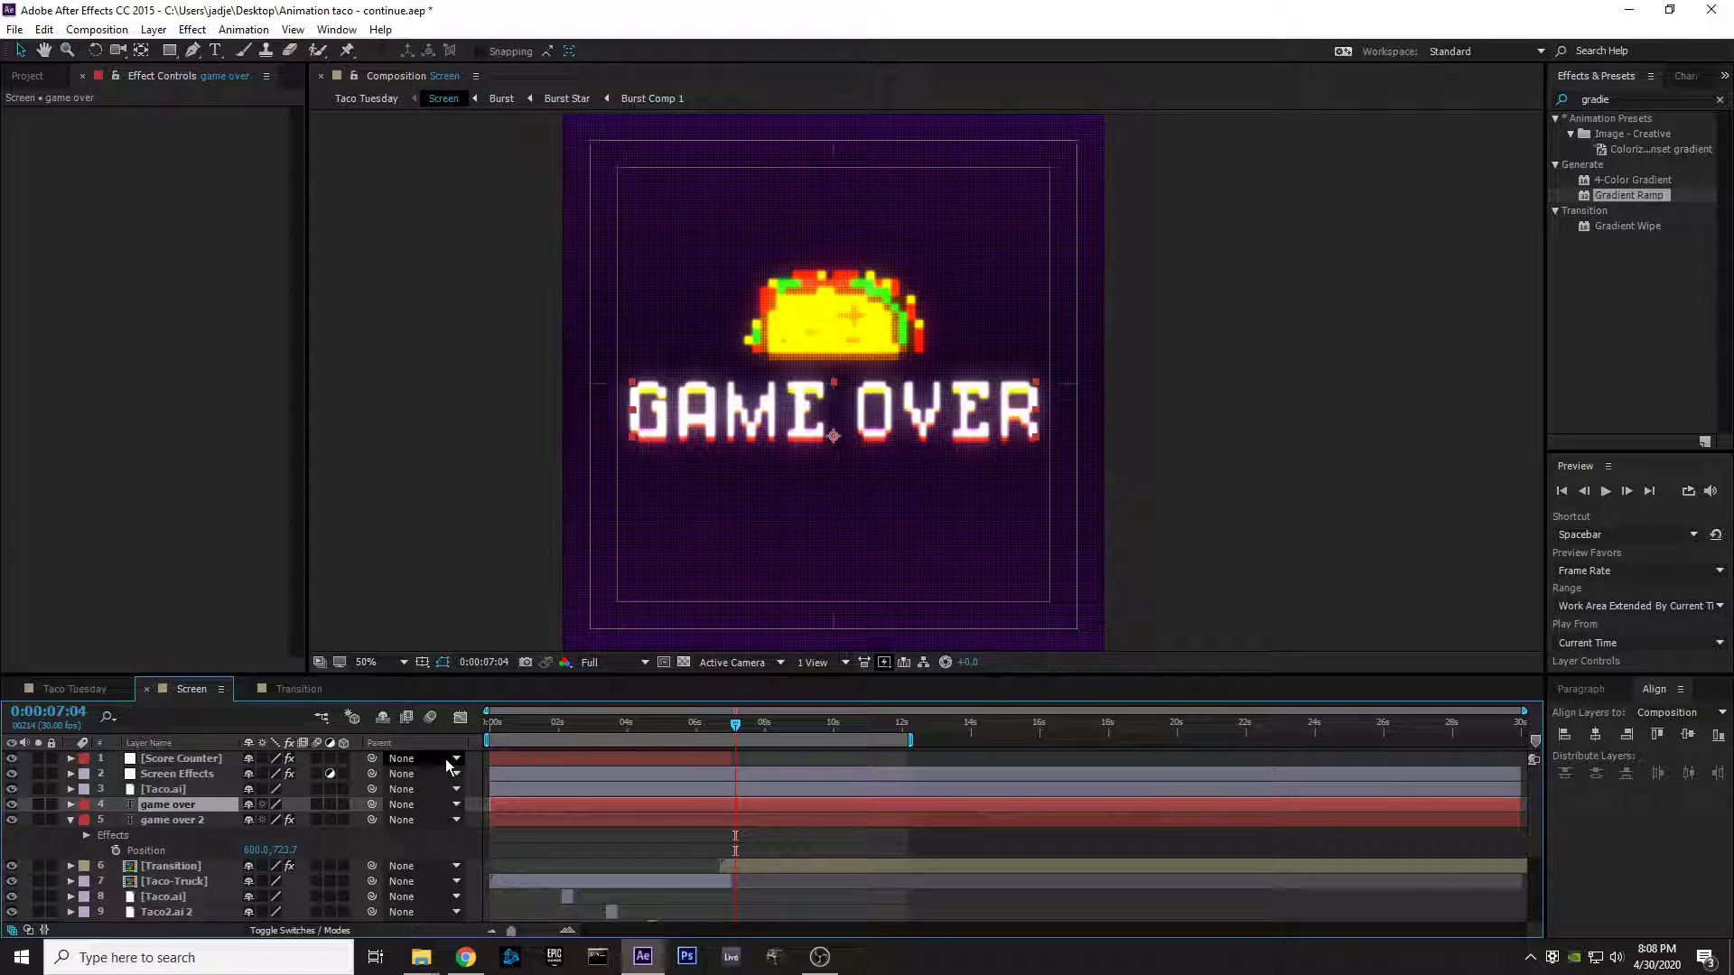
{"action": "left_click", "coordinate": [733, 724]}
{"action": "left_click_drag", "start_coordinate": [733, 722], "coordinate": [735, 723]}
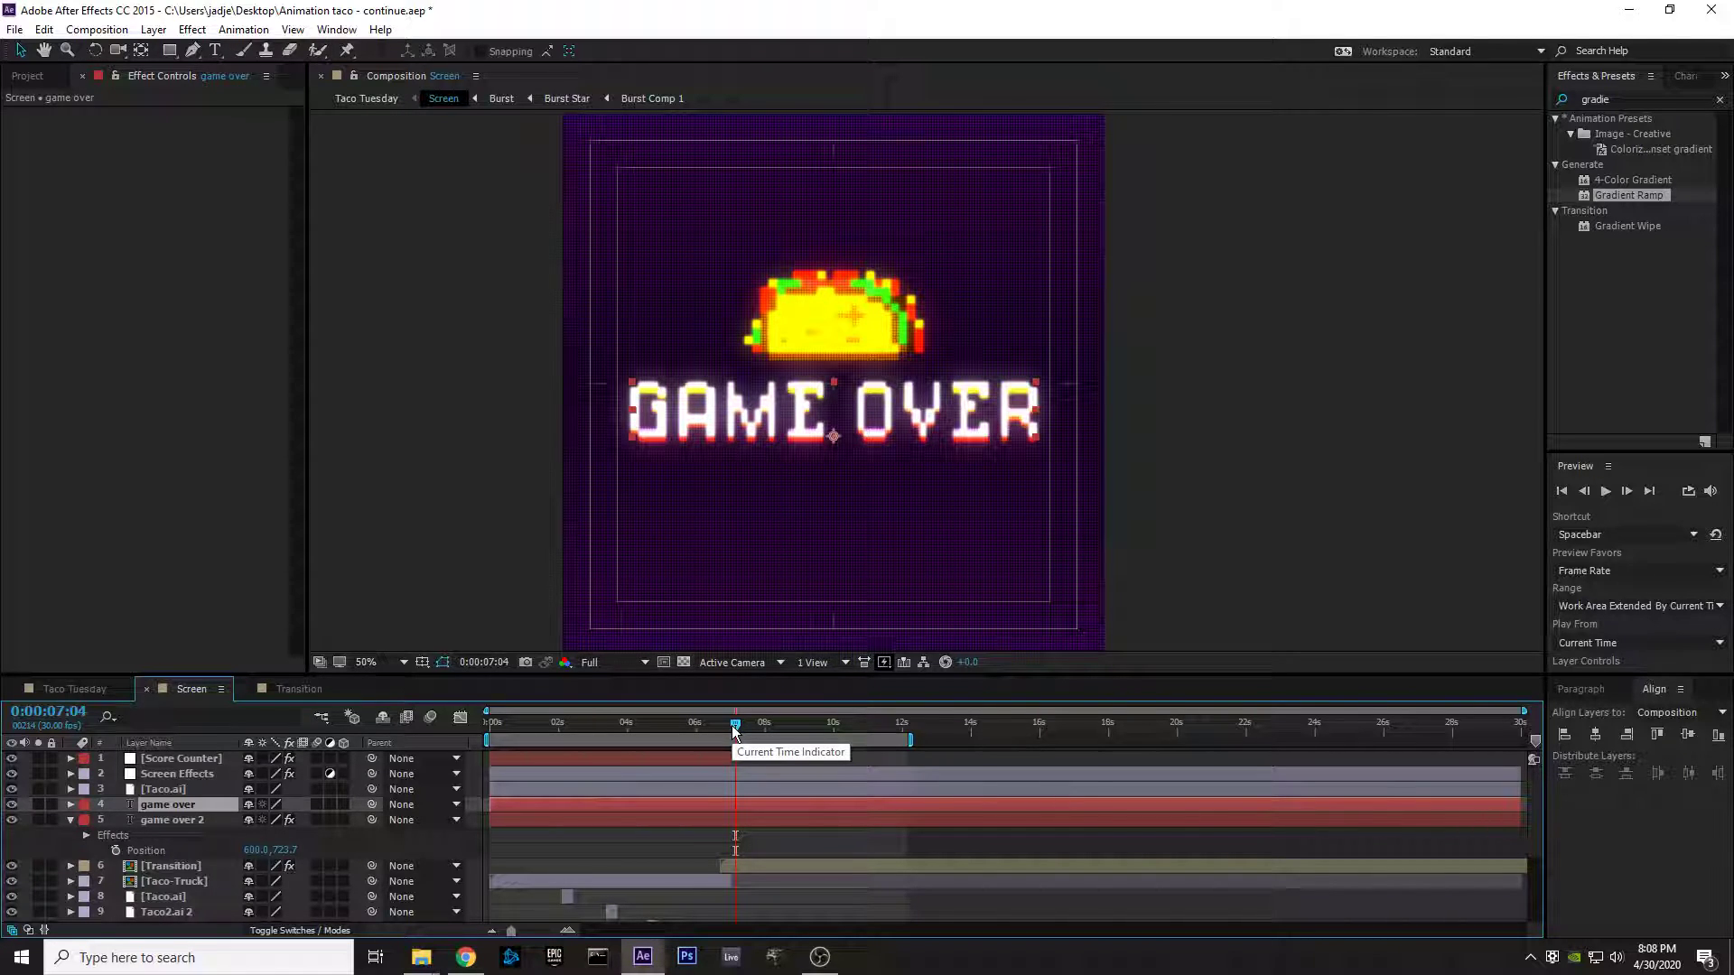
{"action": "left_click_drag", "start_coordinate": [734, 730], "coordinate": [732, 729]}
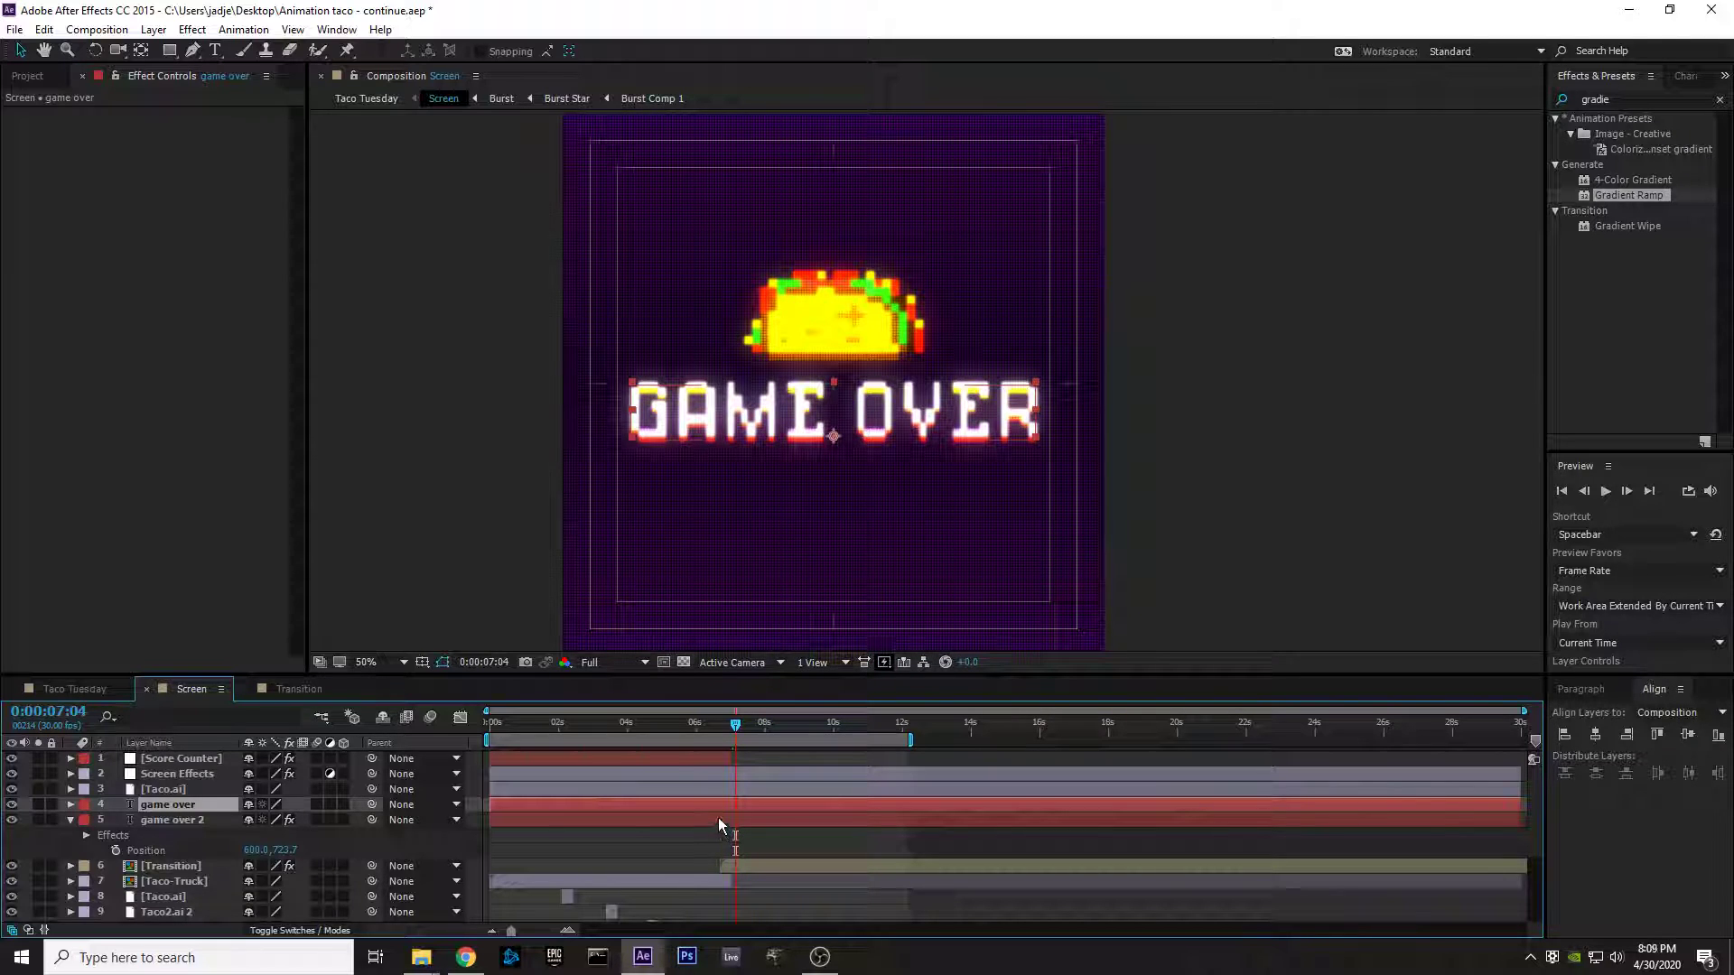
{"action": "left_click", "coordinate": [572, 818]}
{"action": "left_click", "coordinate": [571, 805]}
{"action": "left_click", "coordinate": [572, 816]}
{"action": "left_click", "coordinate": [574, 806]}
{"action": "left_click", "coordinate": [576, 820]}
{"action": "left_click", "coordinate": [576, 804]}
{"action": "left_click", "coordinate": [578, 818]}
{"action": "left_click", "coordinate": [577, 805]}
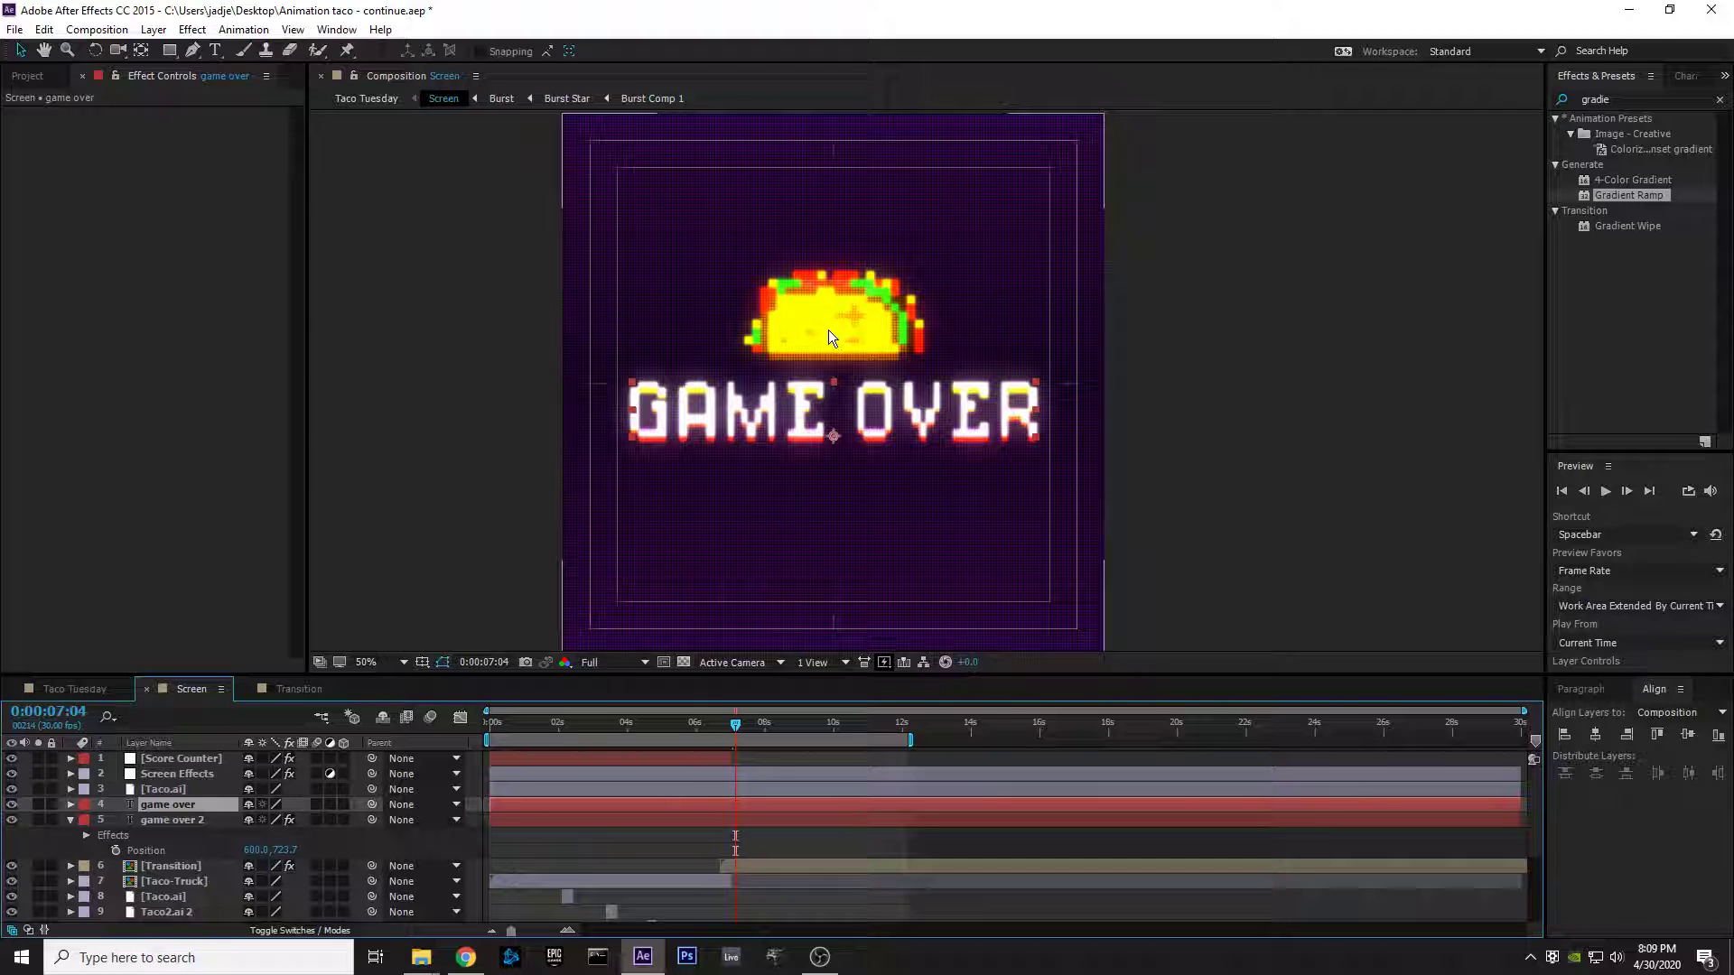
{"action": "left_click", "coordinate": [559, 820]}
{"action": "left_click", "coordinate": [566, 804]}
{"action": "left_click", "coordinate": [569, 819]}
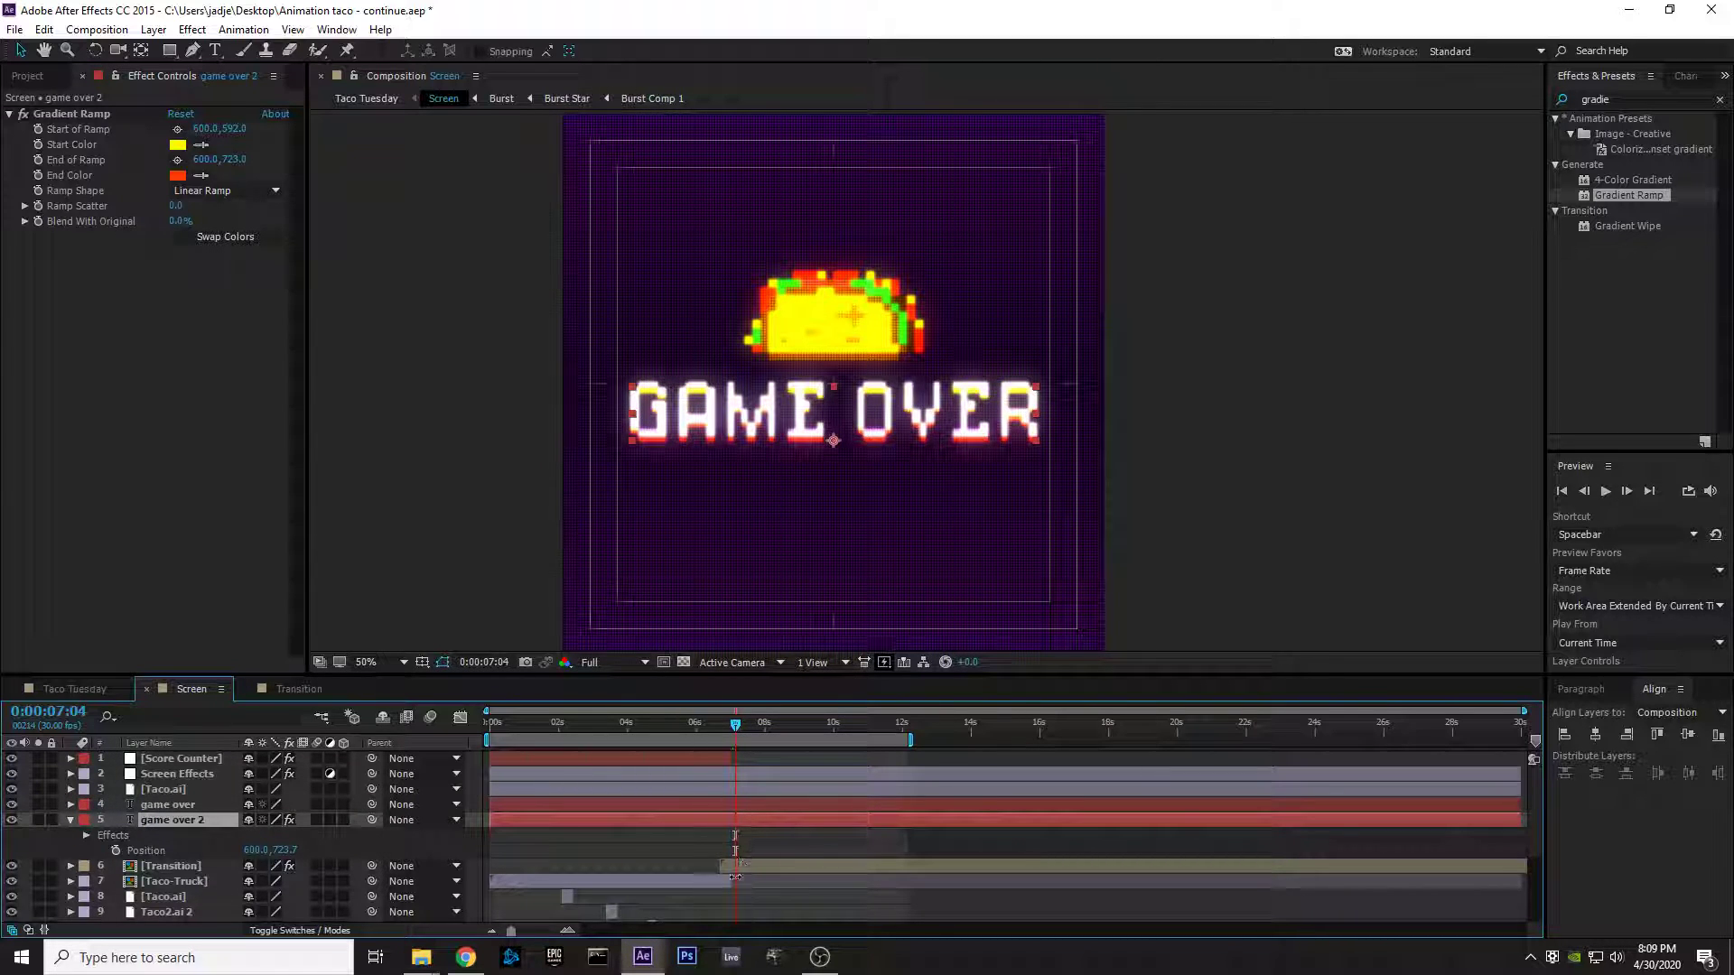
{"action": "left_click", "coordinate": [592, 804]}
{"action": "left_click", "coordinate": [587, 819]}
{"action": "left_click", "coordinate": [578, 806]}
{"action": "left_click", "coordinate": [578, 818]}
{"action": "left_click", "coordinate": [579, 808]}
{"action": "left_click", "coordinate": [581, 818]}
Step: Trim the start of the upper Taco.ai, game over and game over 2 layers to 0:00:07:04
{"action": "left_click", "coordinate": [581, 807]}
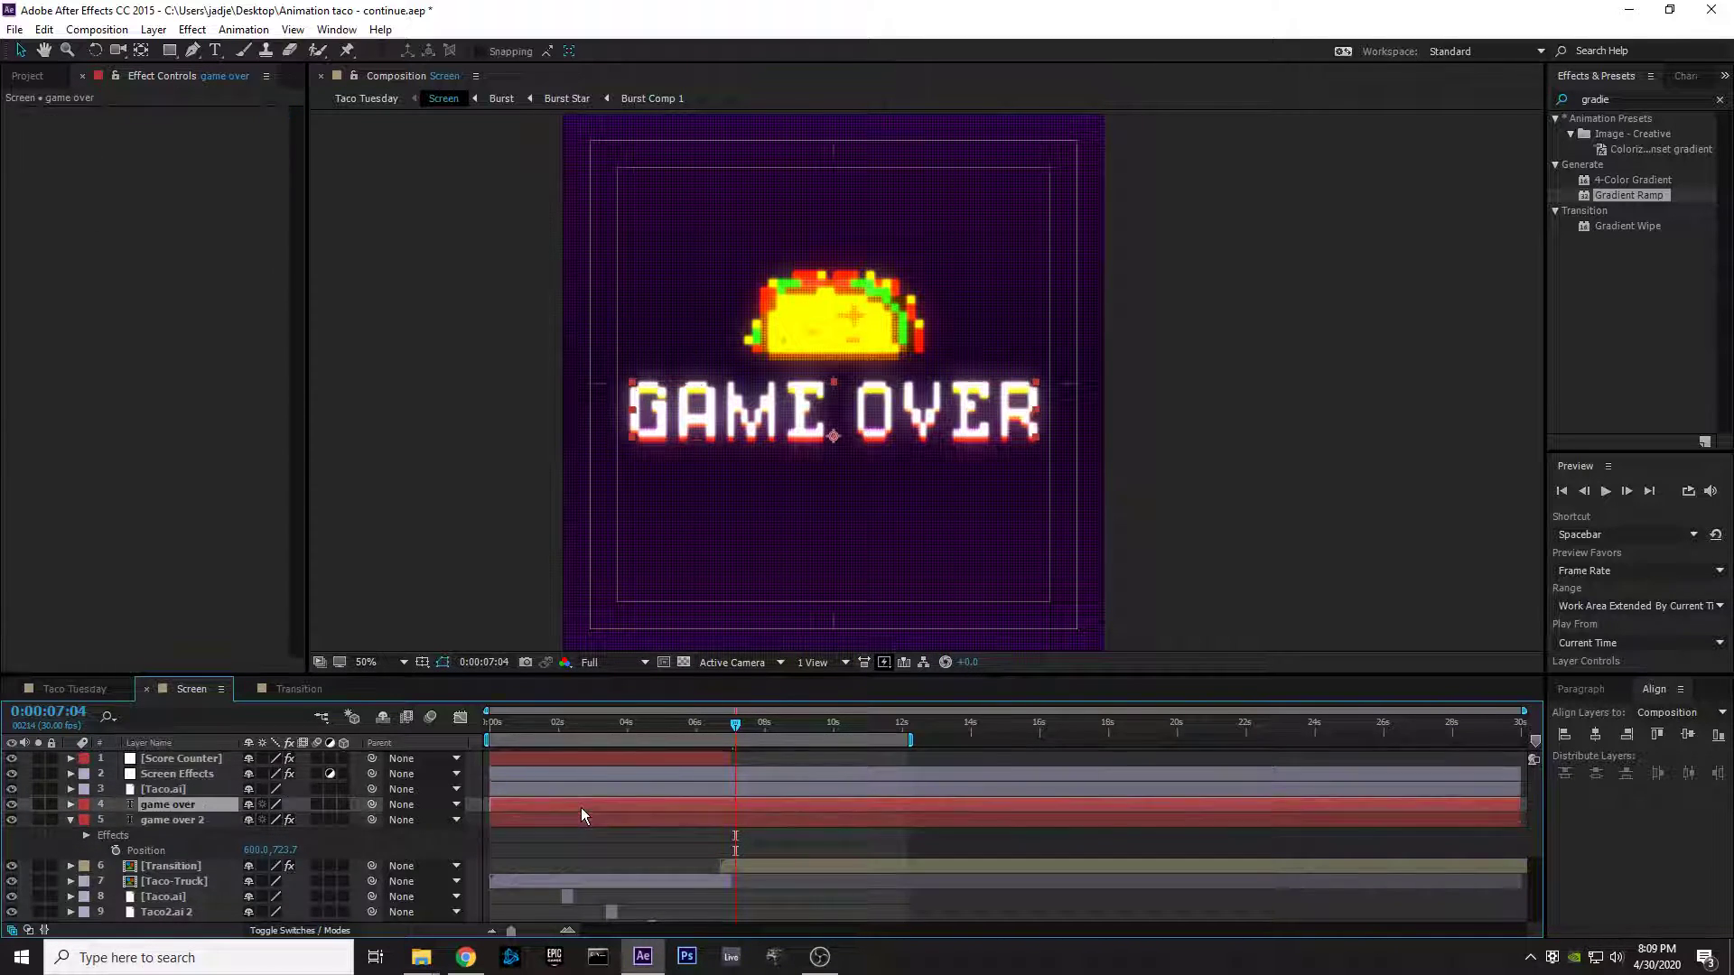
{"action": "left_click", "coordinate": [577, 821], "text": "ctrl"}
{"action": "left_click", "coordinate": [560, 791], "text": "ctrl"}
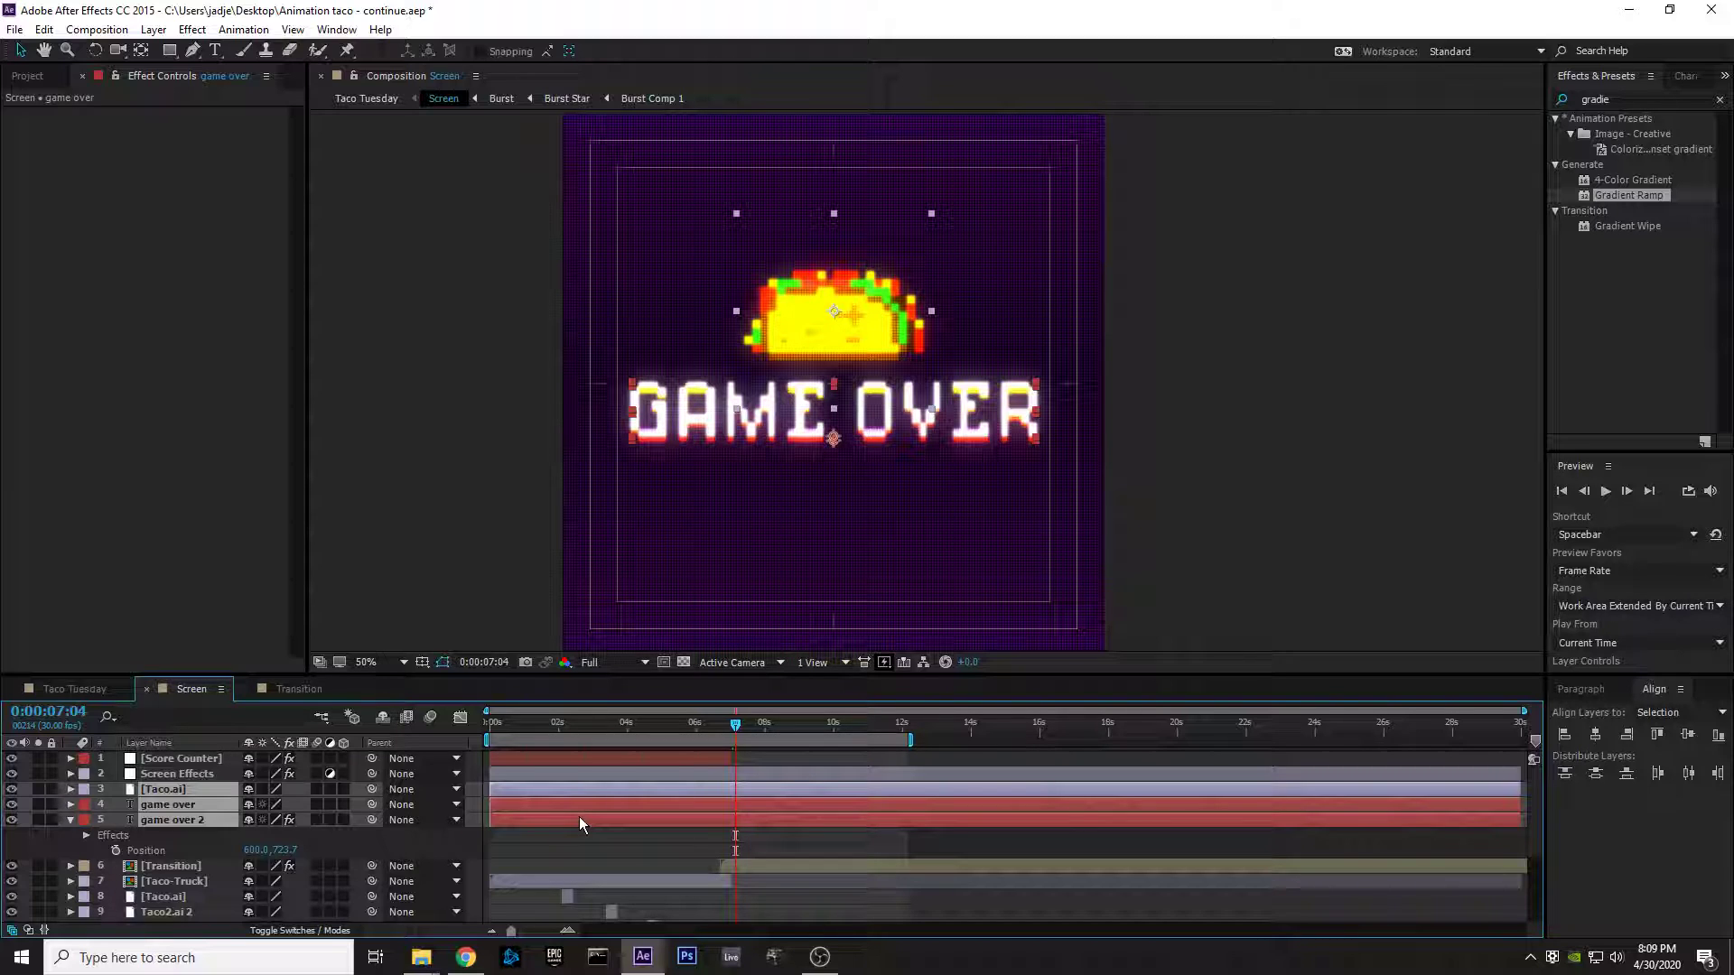
{"action": "key", "text": "alt+bracketleft"}
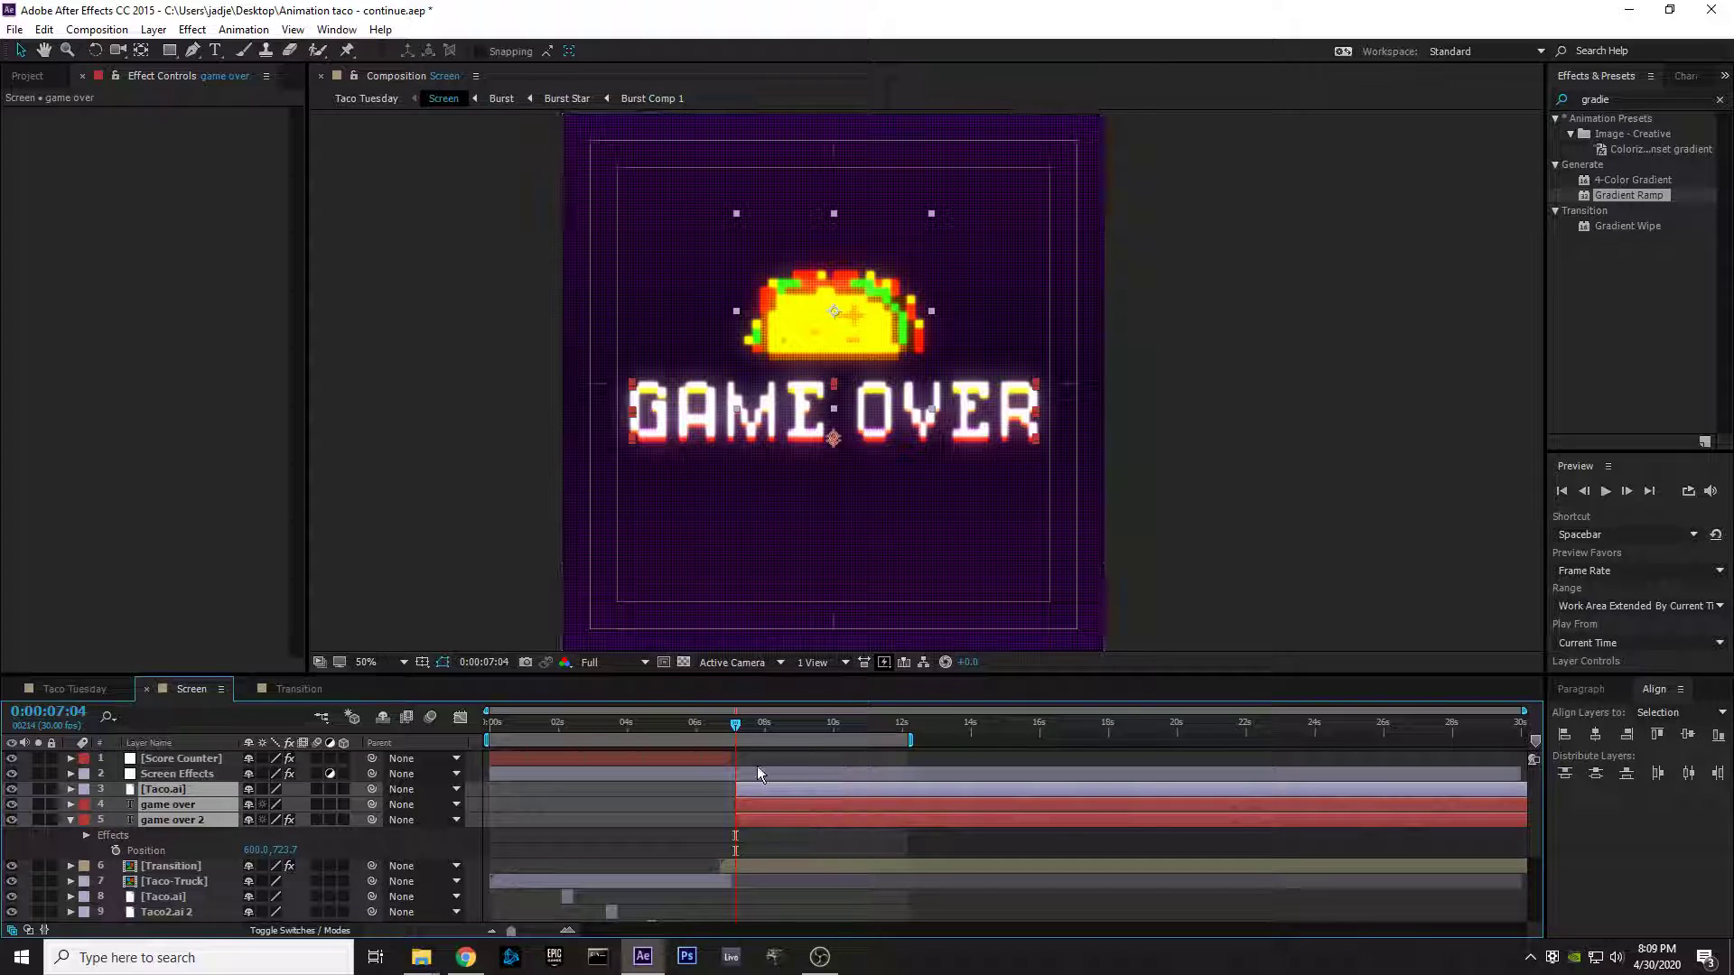
{"action": "mouse_move", "coordinate": [736, 725]}
{"action": "left_mouse_down"}
{"action": "mouse_move", "coordinate": [710, 726]}
{"action": "mouse_move", "coordinate": [745, 729]}
{"action": "mouse_move", "coordinate": [713, 743]}
{"action": "mouse_move", "coordinate": [735, 744]}
{"action": "left_mouse_up"}
{"action": "left_click_drag", "start_coordinate": [736, 724], "coordinate": [734, 726]}
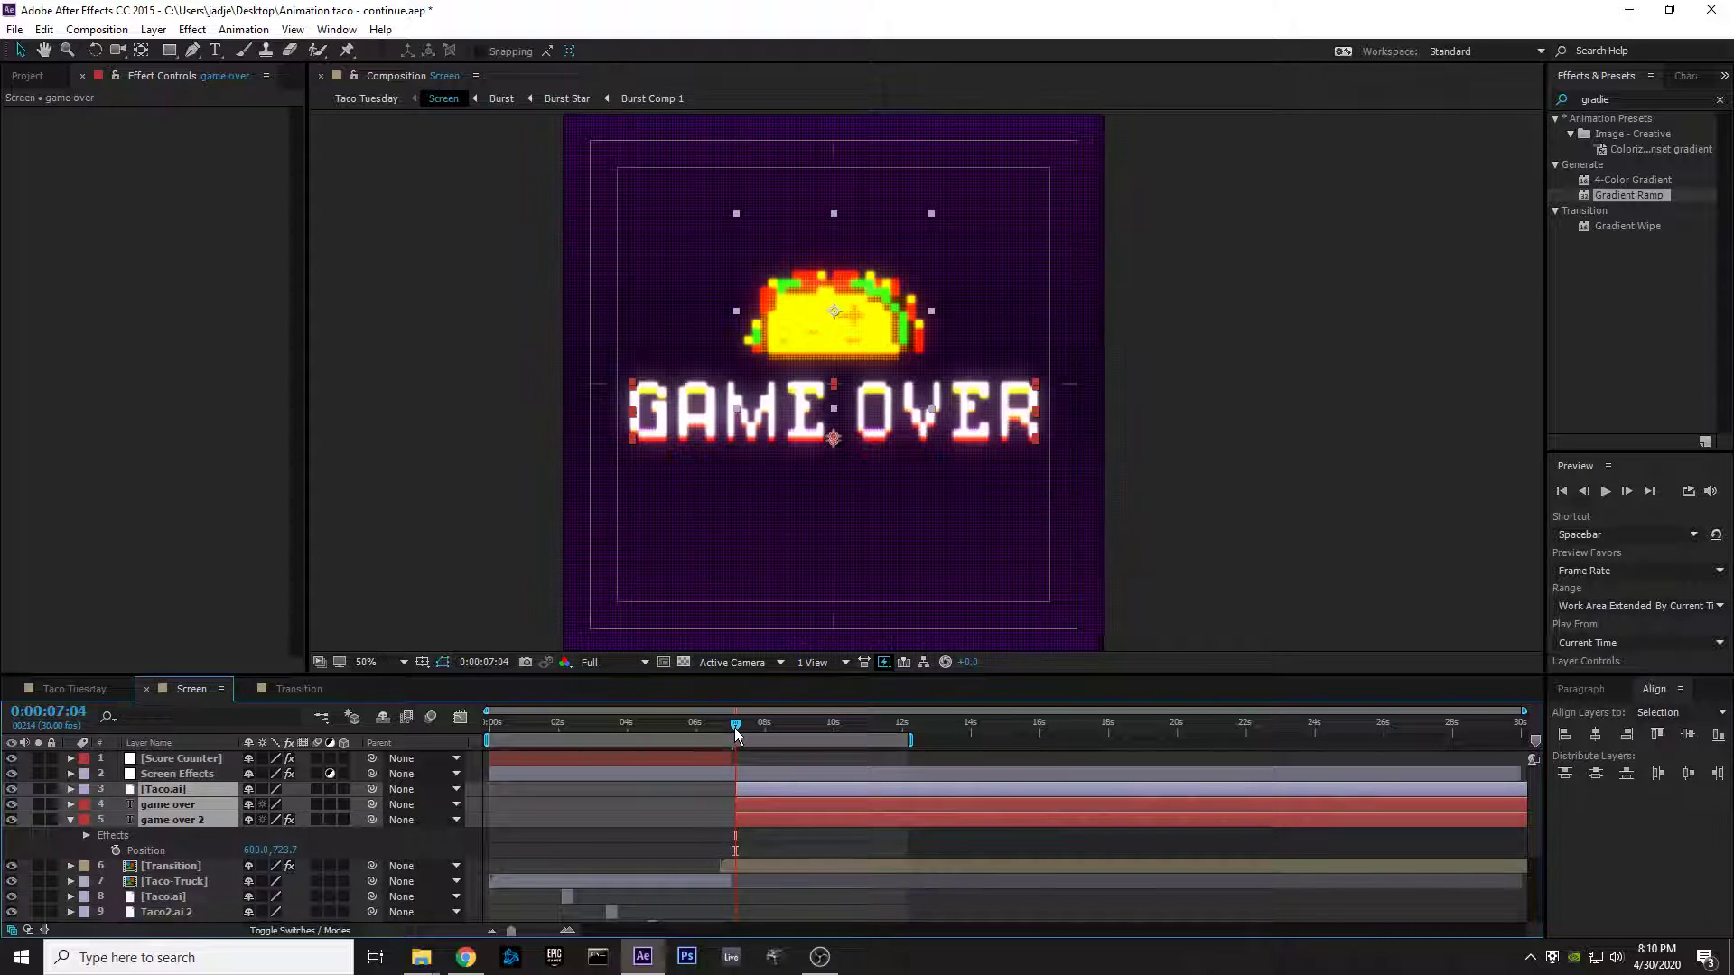
Step: Find the Decoder Fade In animation preset and apply it to both the game over 2 and game over text layers
{"action": "left_click", "coordinate": [1622, 99]}
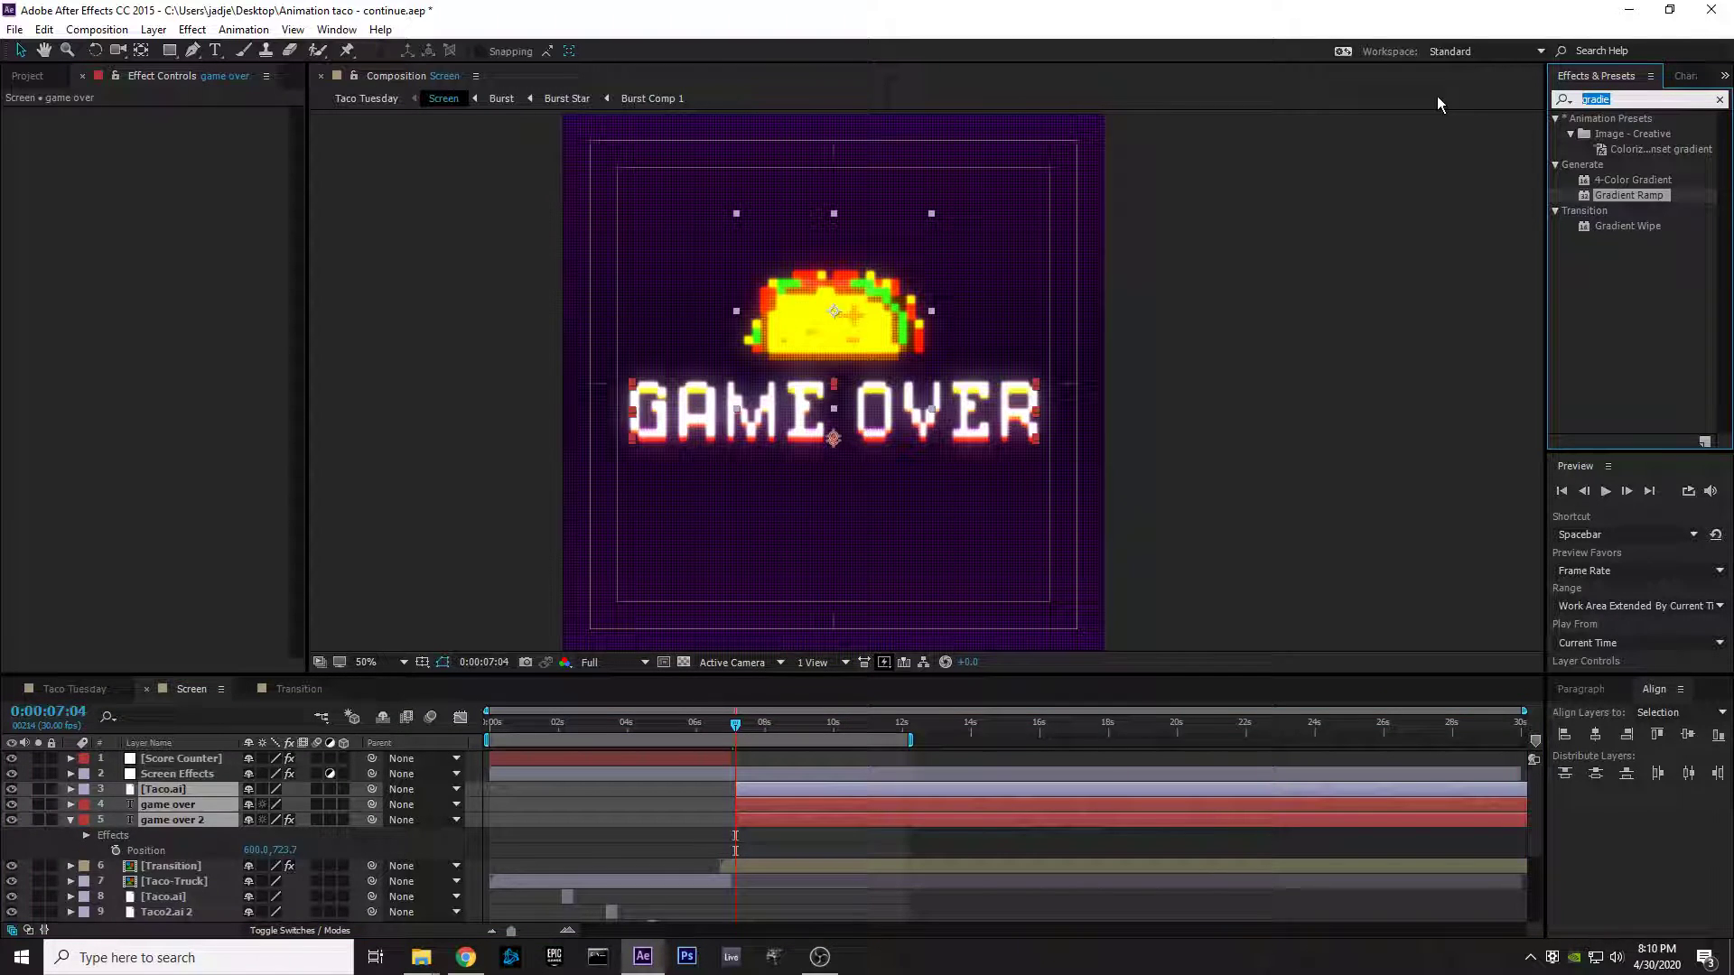
{"action": "type", "text": "decoder"}
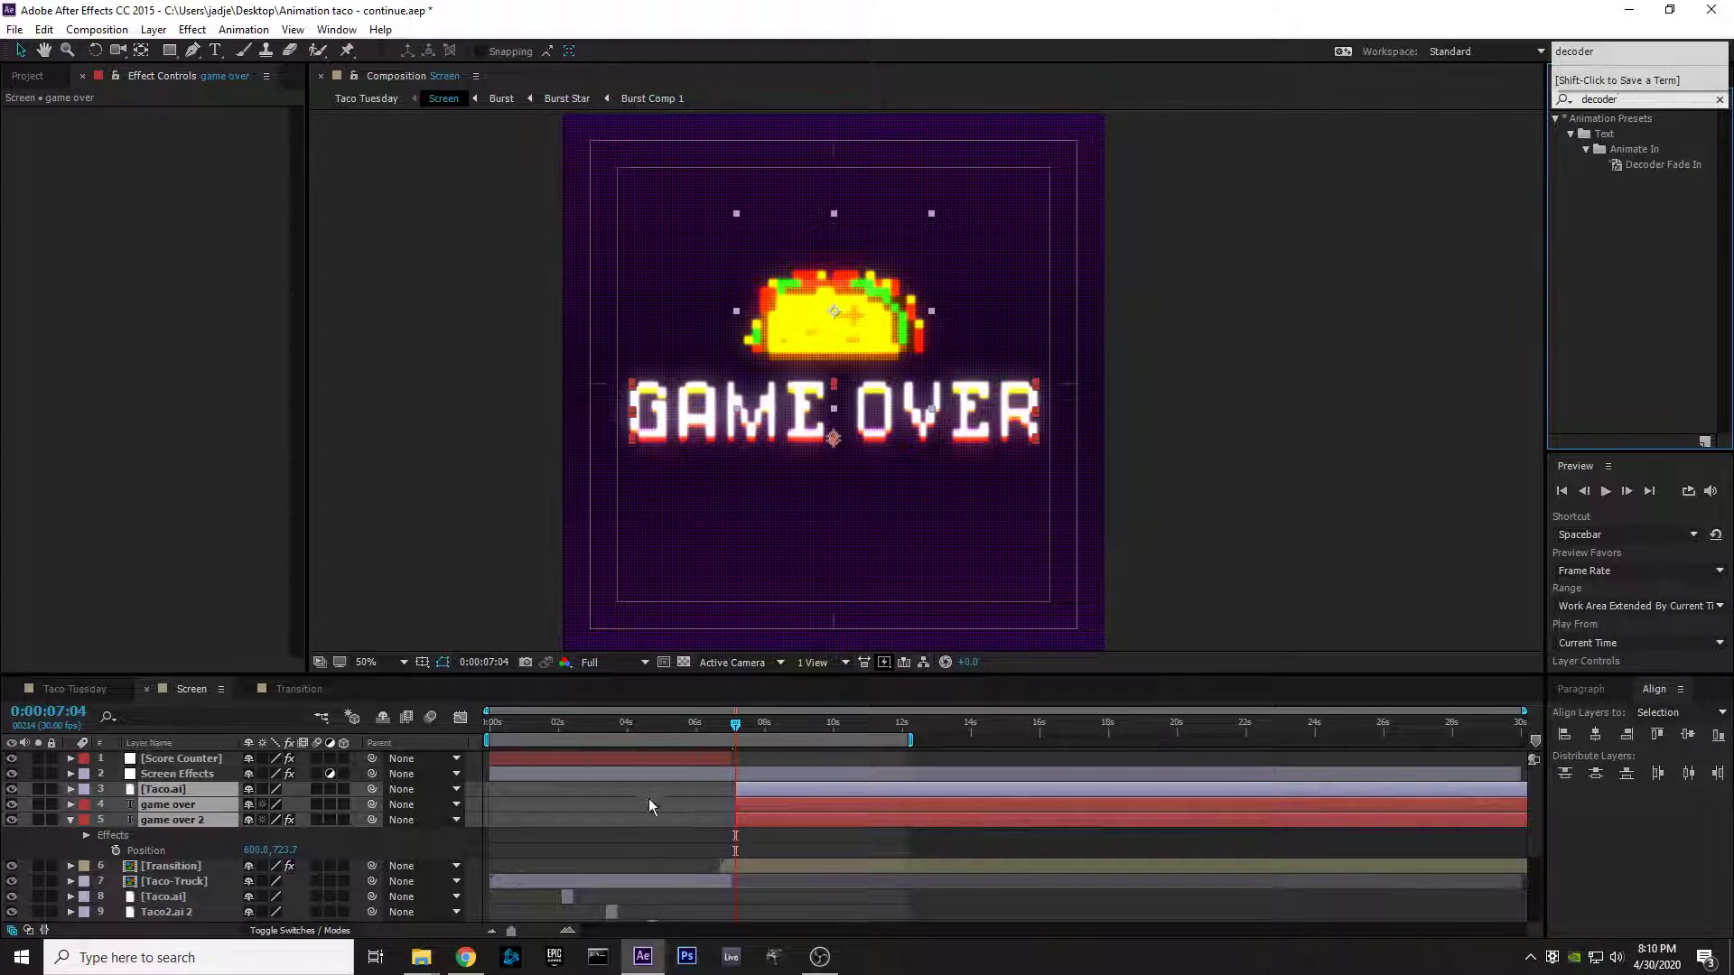
{"action": "left_click", "coordinate": [192, 822]}
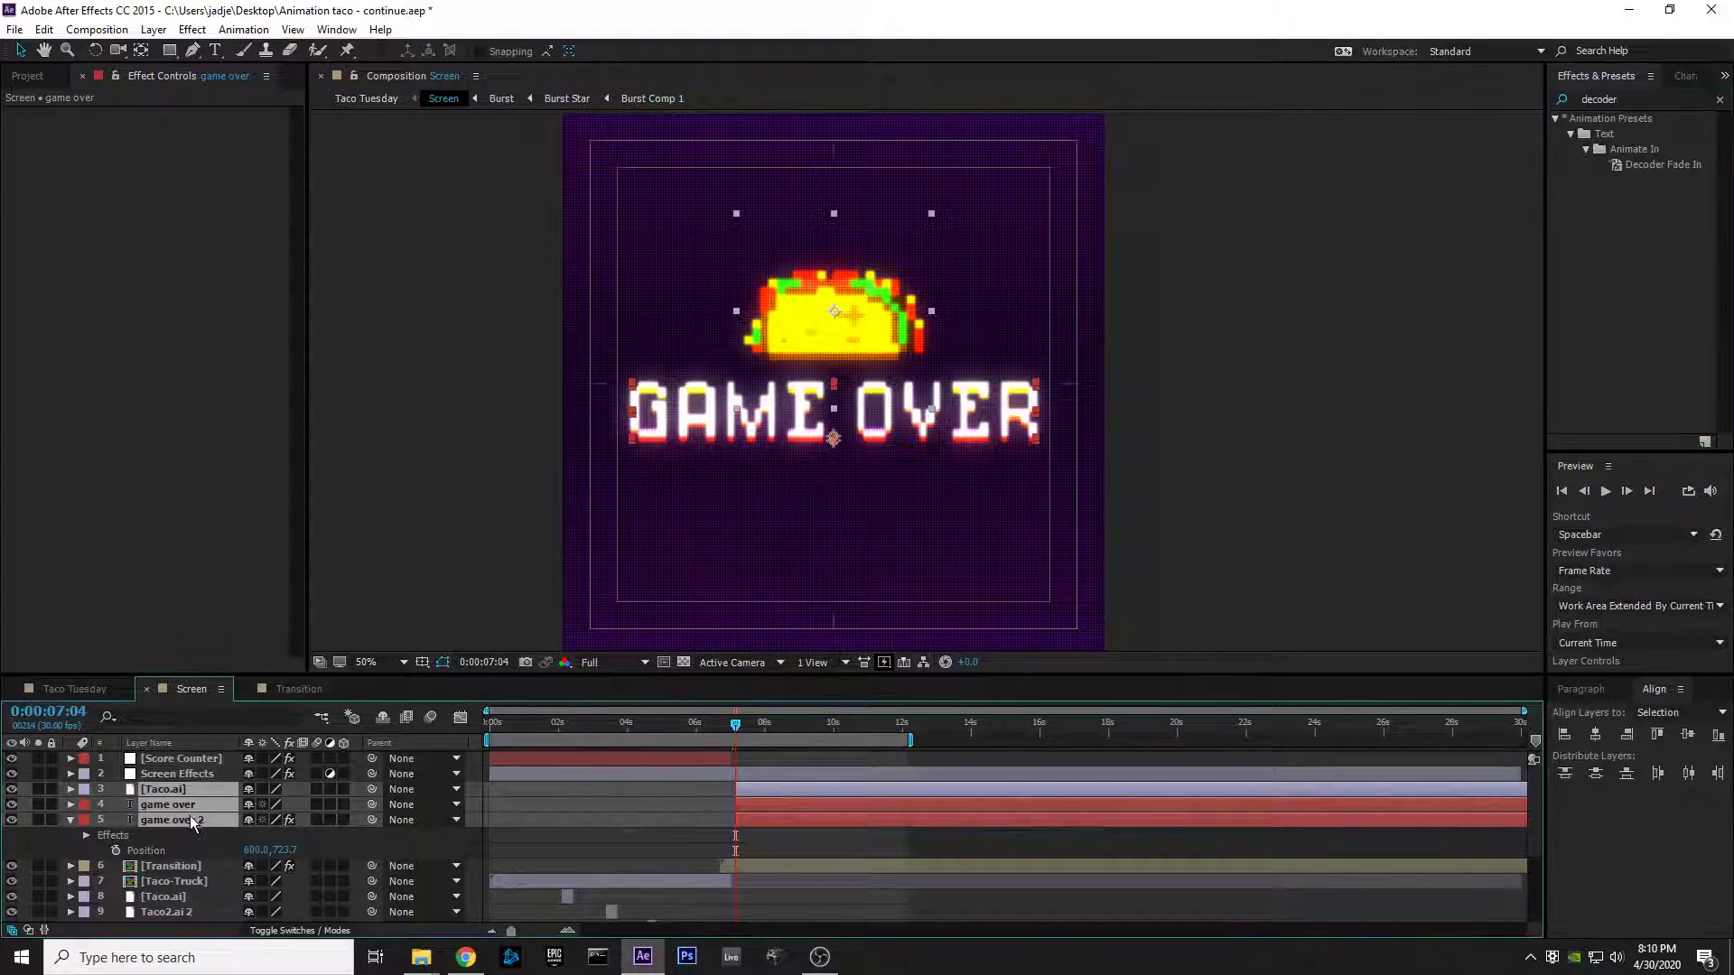
{"action": "left_click", "coordinate": [210, 760]}
{"action": "left_click", "coordinate": [206, 819]}
{"action": "left_click_drag", "start_coordinate": [1656, 163], "coordinate": [206, 819]}
{"action": "left_click_drag", "start_coordinate": [1693, 155], "coordinate": [271, 804]}
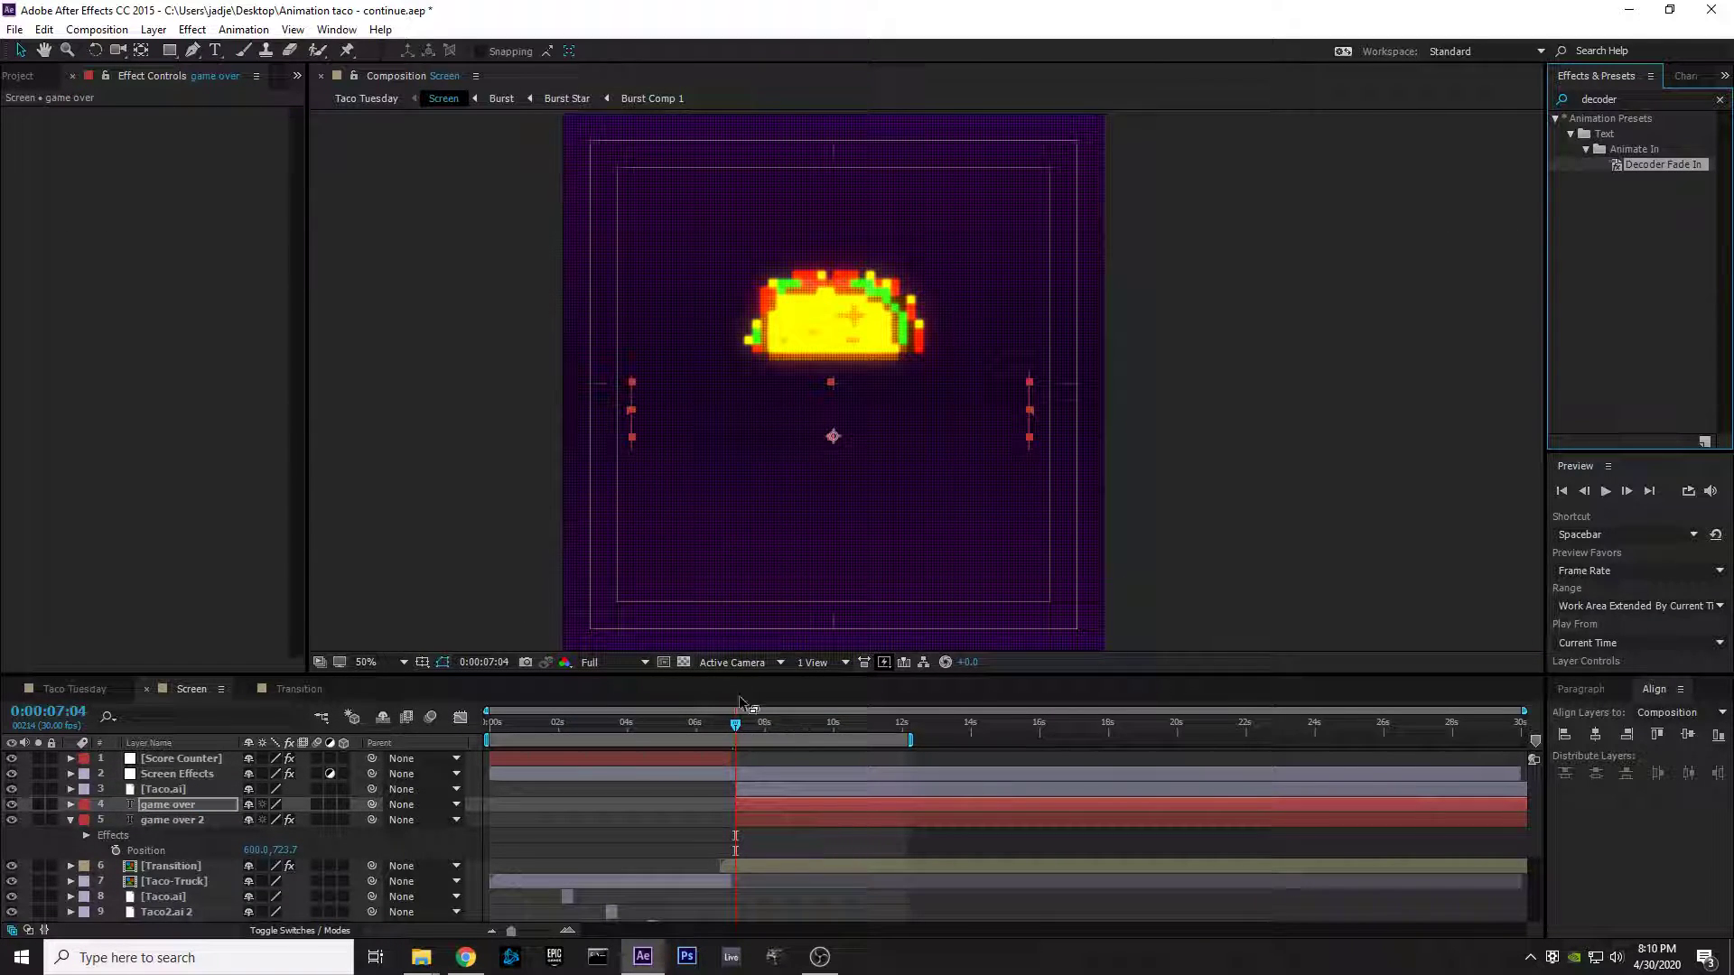
Step: Reveal the keyframes of the game over and game over 2 layers and preview their decoder fade-in from 0:00:07:04
{"action": "left_click", "coordinate": [739, 728]}
{"action": "mouse_move", "coordinate": [738, 728]}
{"action": "left_mouse_down"}
{"action": "mouse_move", "coordinate": [817, 722]}
{"action": "mouse_move", "coordinate": [734, 696]}
{"action": "left_mouse_up"}
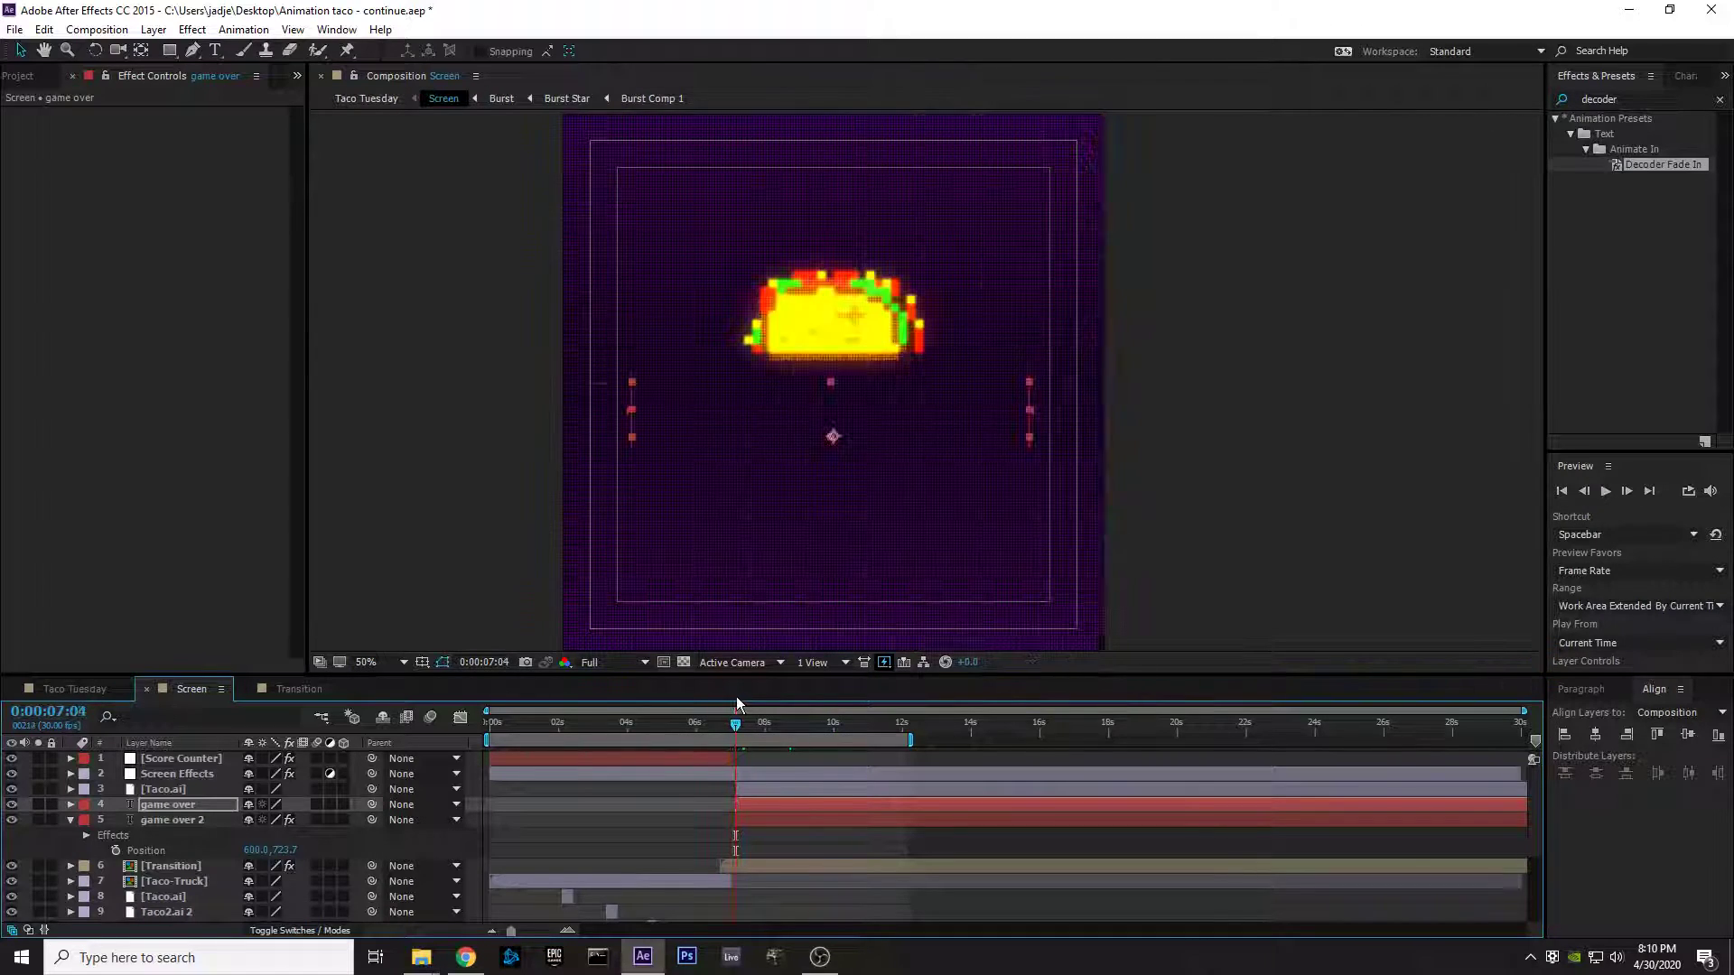
{"action": "left_click", "coordinate": [181, 820]}
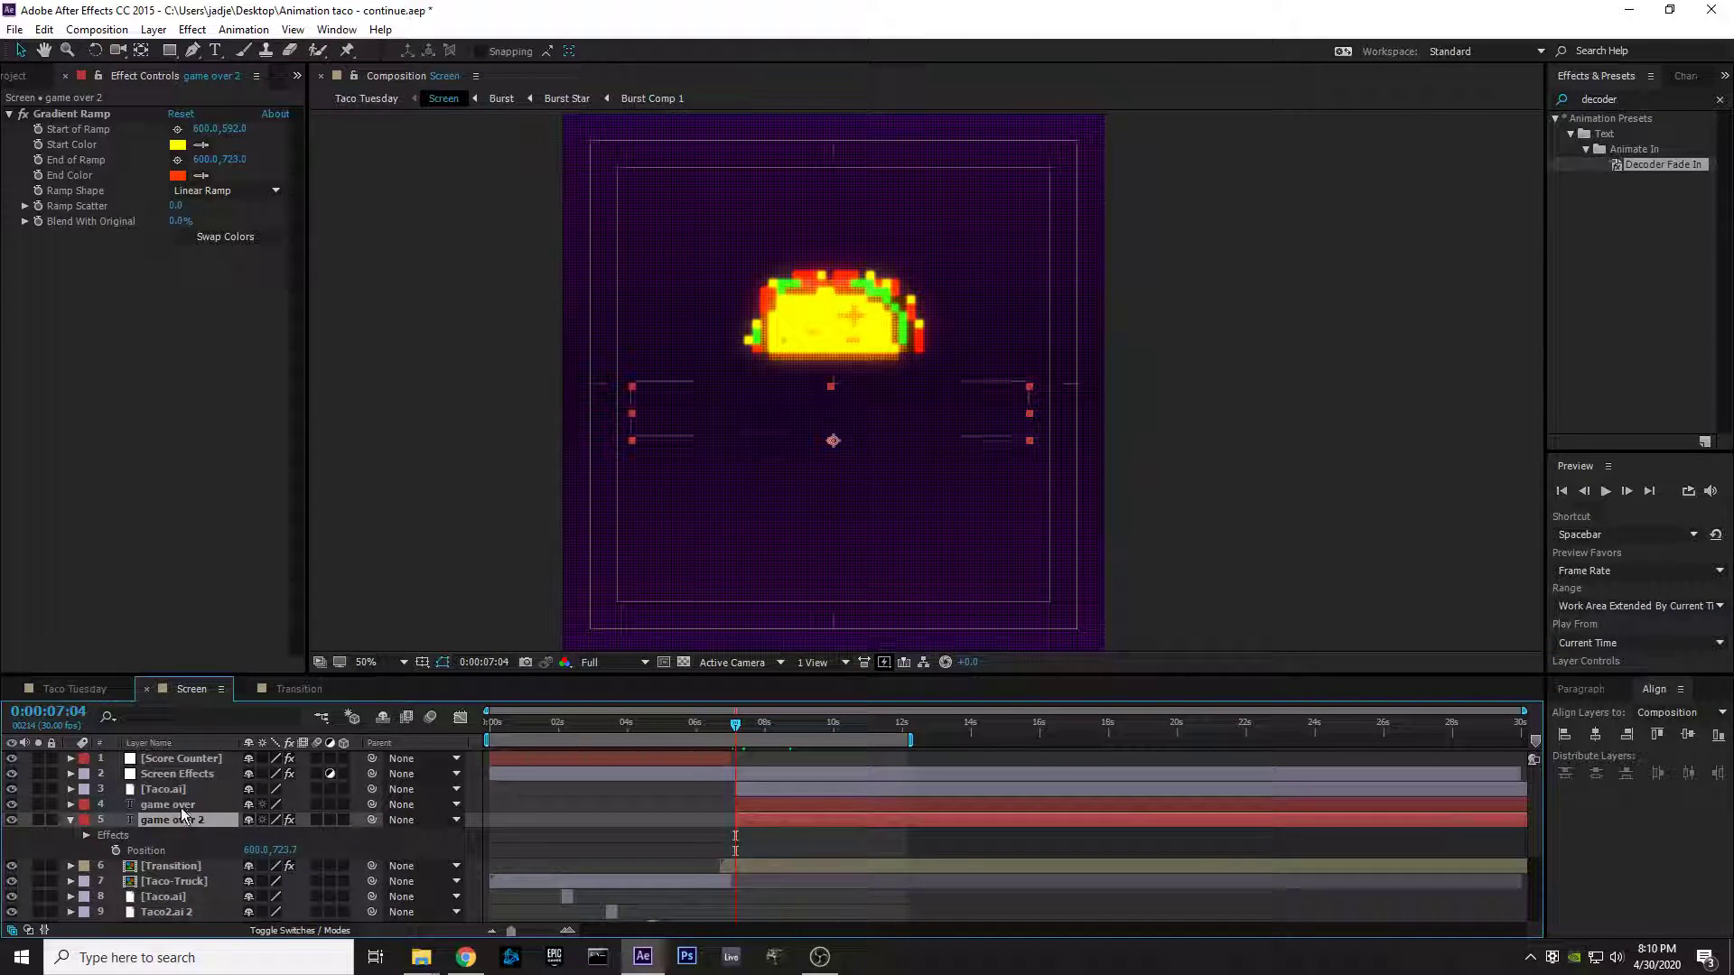
{"action": "left_click", "coordinate": [181, 805], "text": "ctrl"}
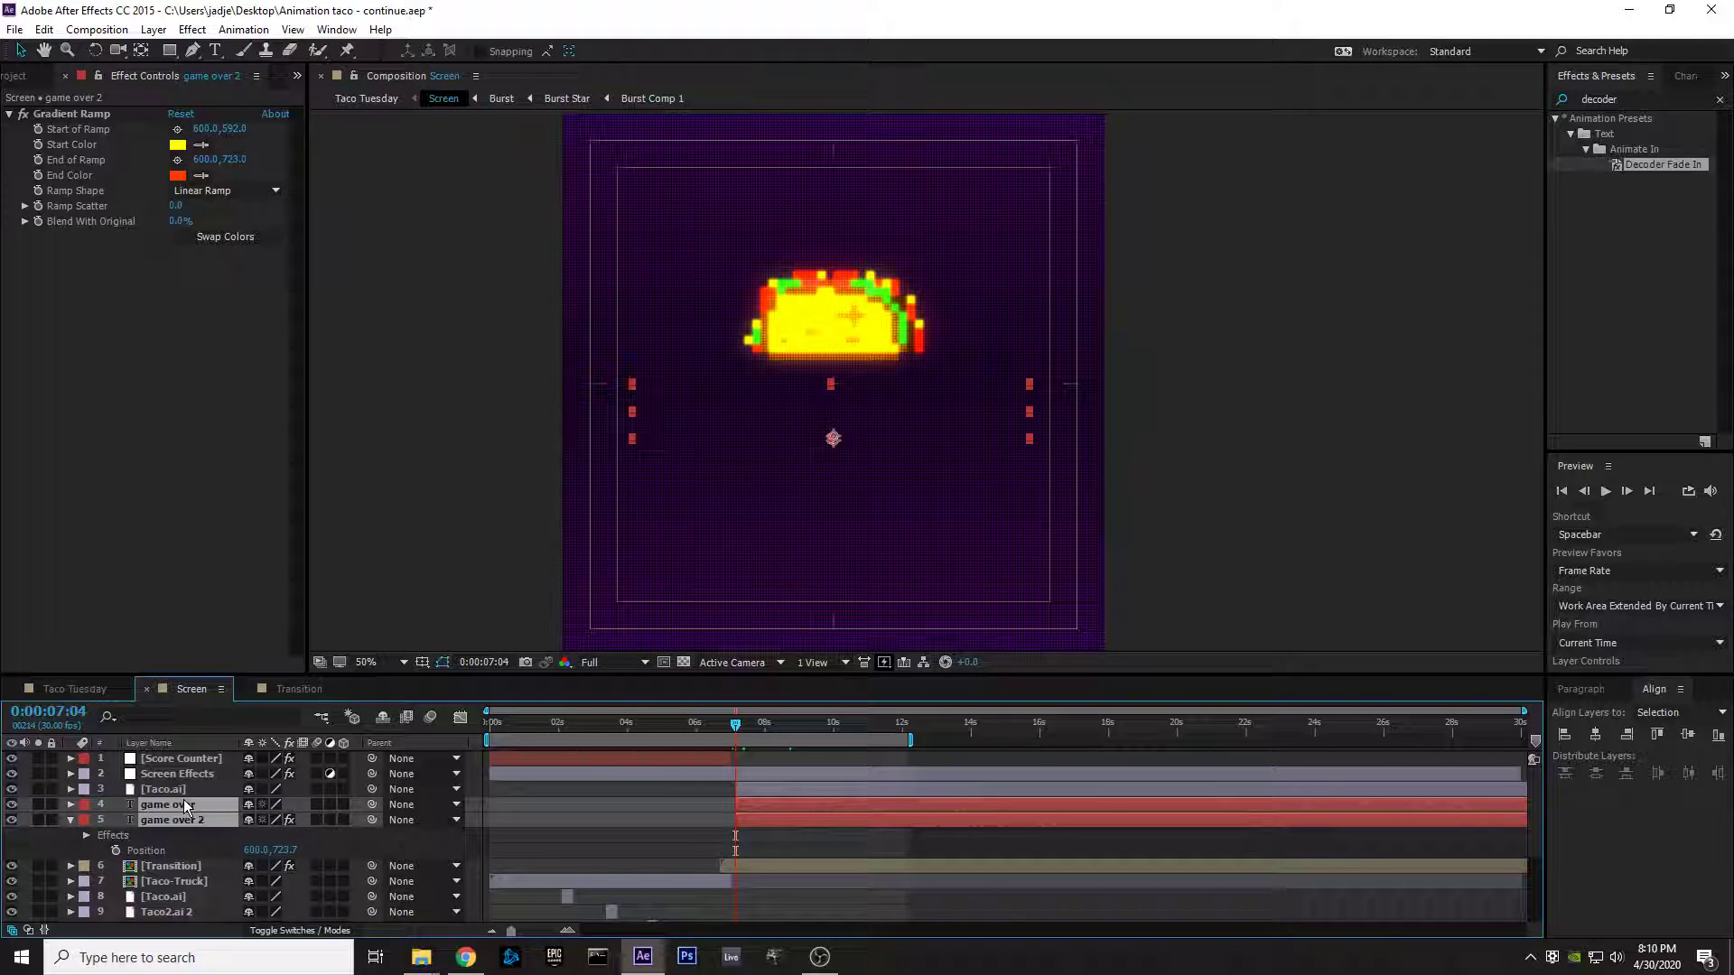
{"action": "key", "text": "u"}
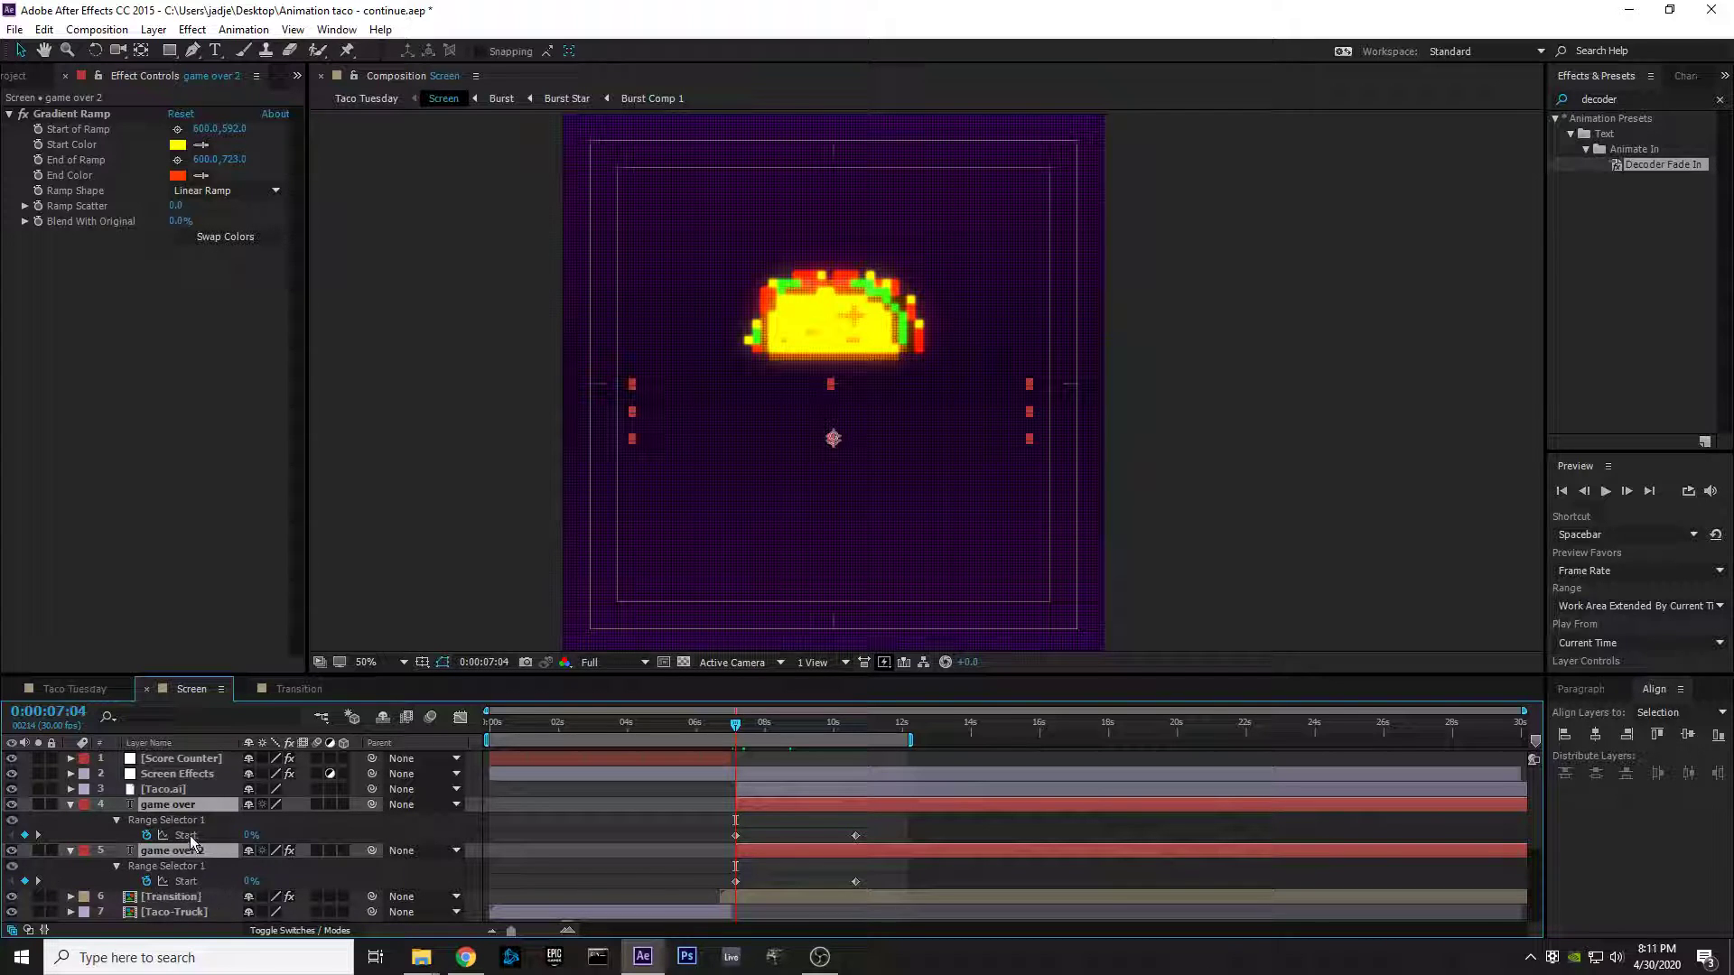
{"action": "key", "text": "space"}
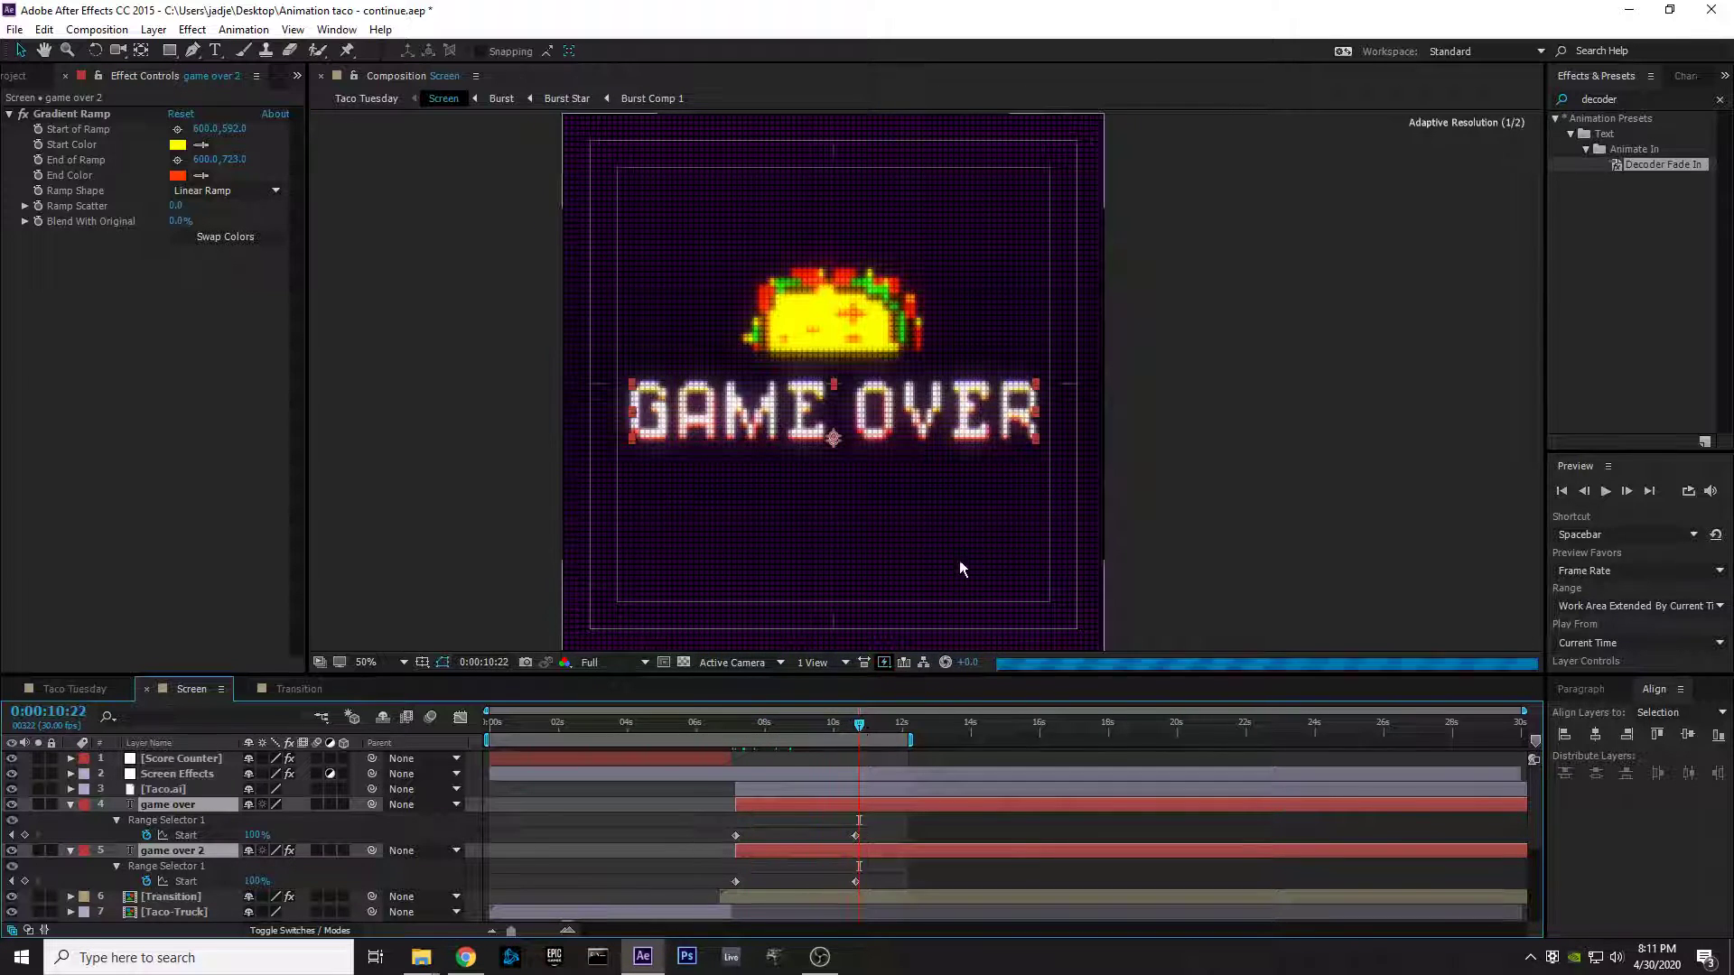
Step: Move the ending Range Selector Start keyframes of both the game over and game over 2 layers to 0:00:07:19
{"action": "left_click_drag", "start_coordinate": [859, 725], "coordinate": [731, 739]}
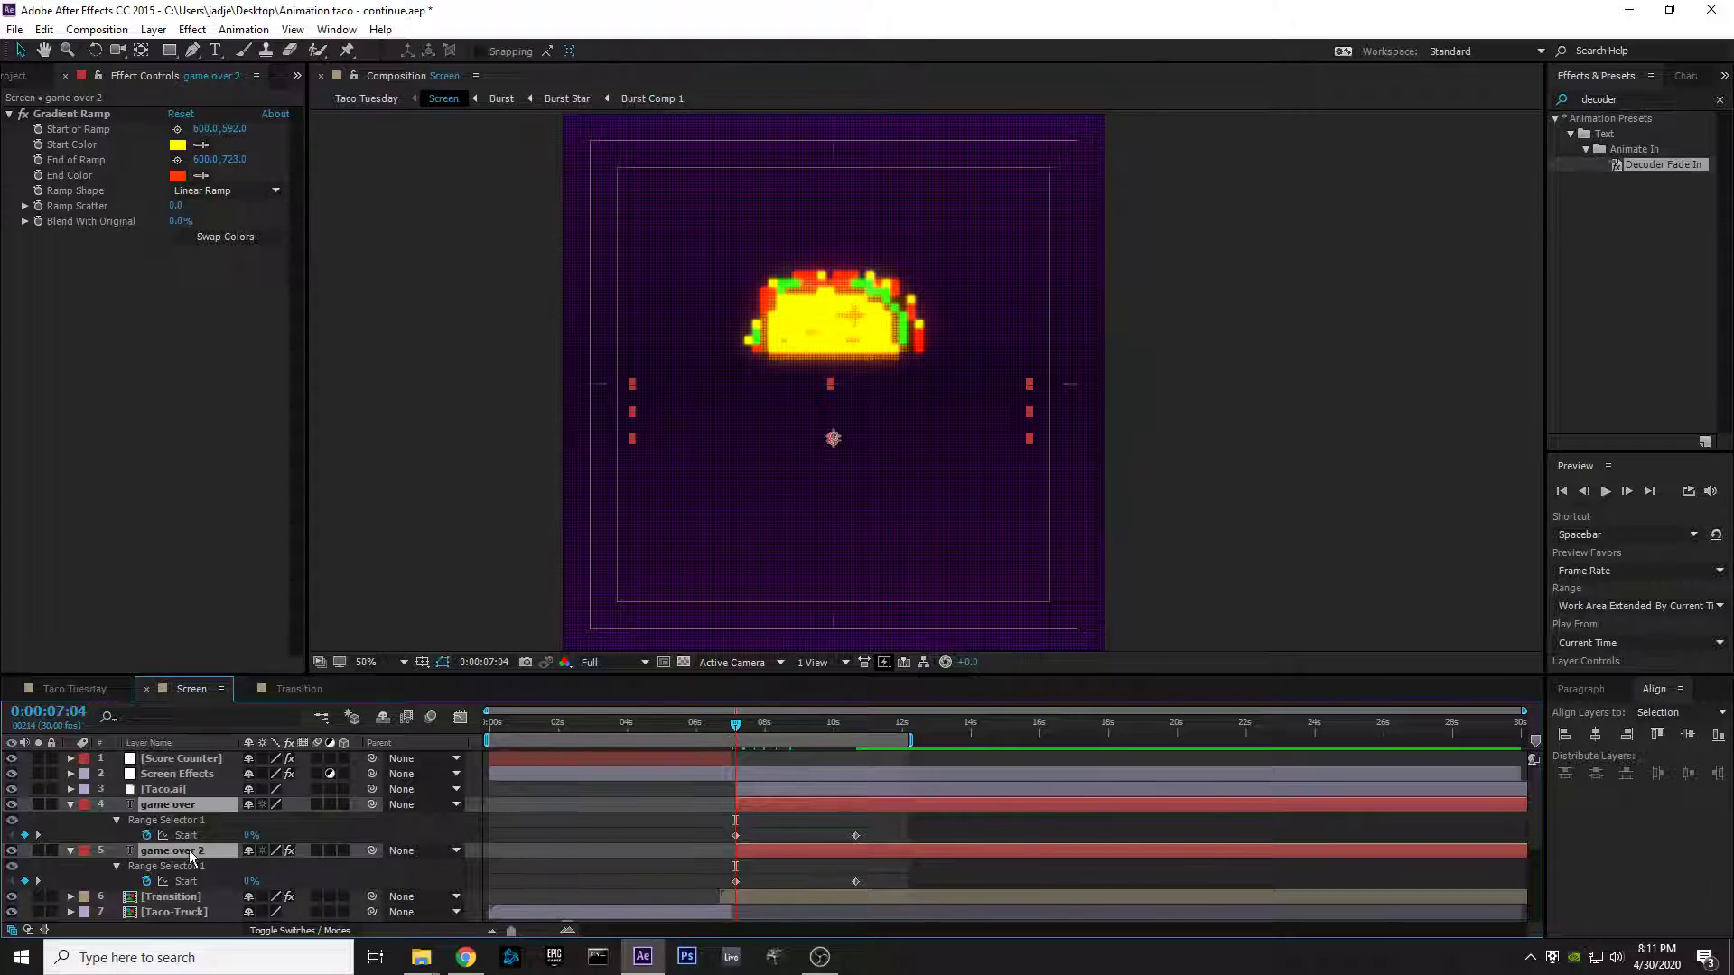
{"action": "left_click_drag", "start_coordinate": [856, 836], "coordinate": [753, 838]}
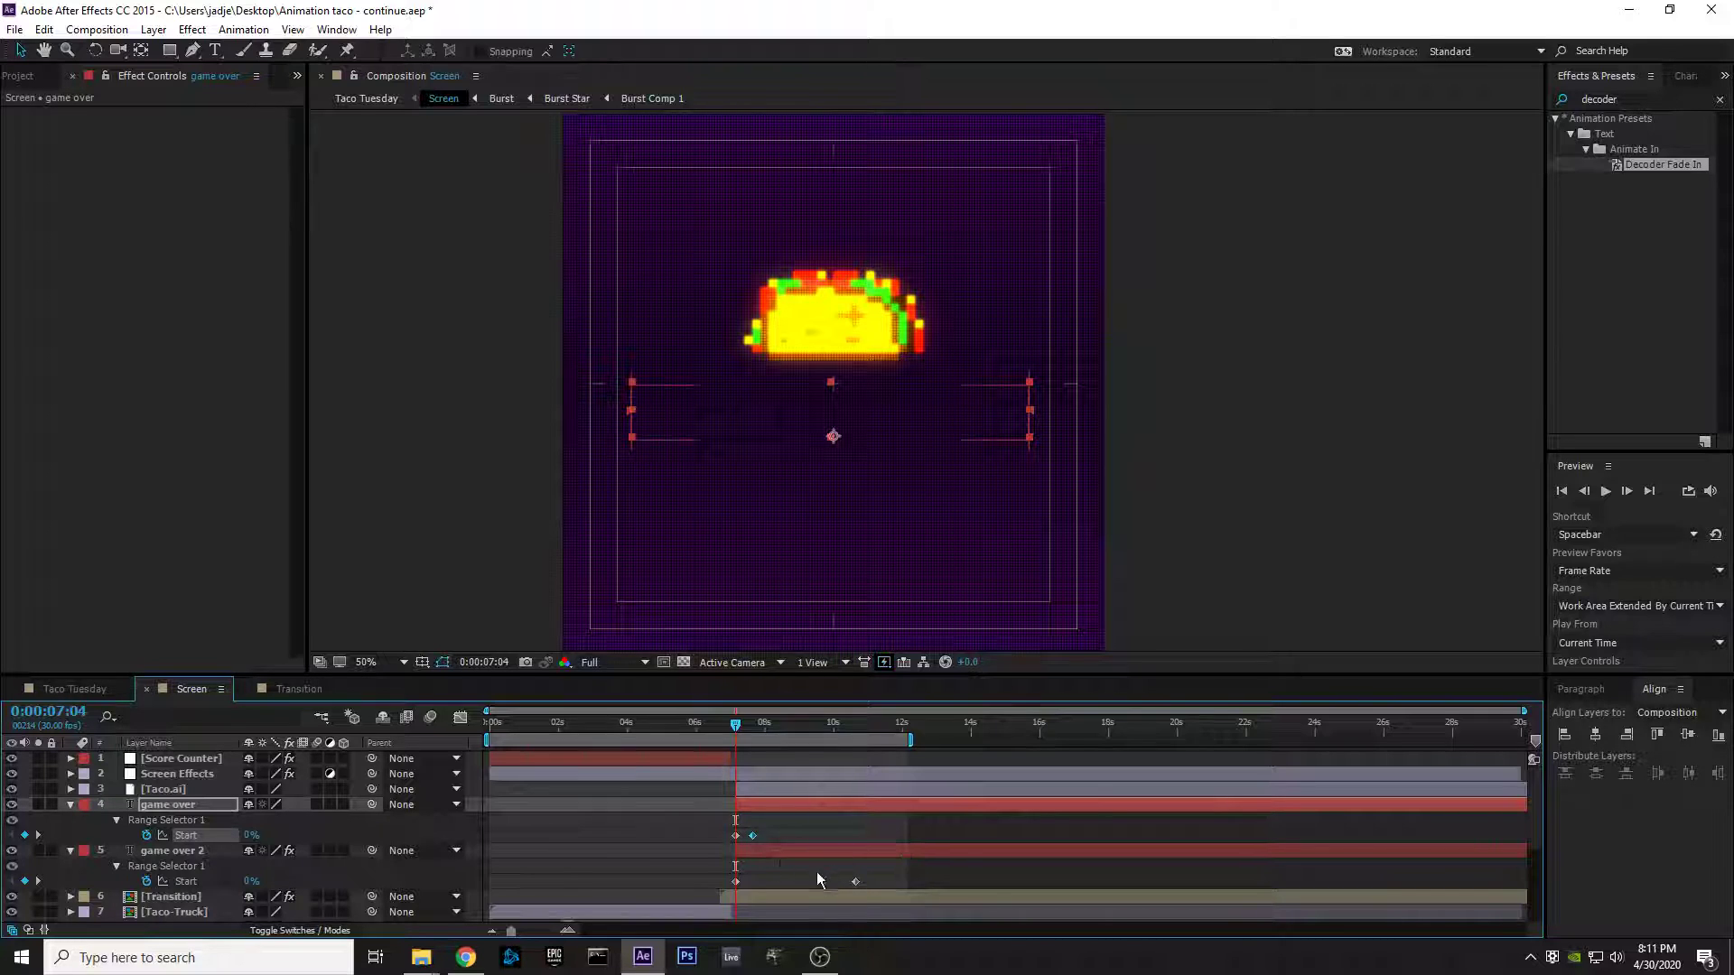
{"action": "left_click_drag", "start_coordinate": [856, 881], "coordinate": [755, 883]}
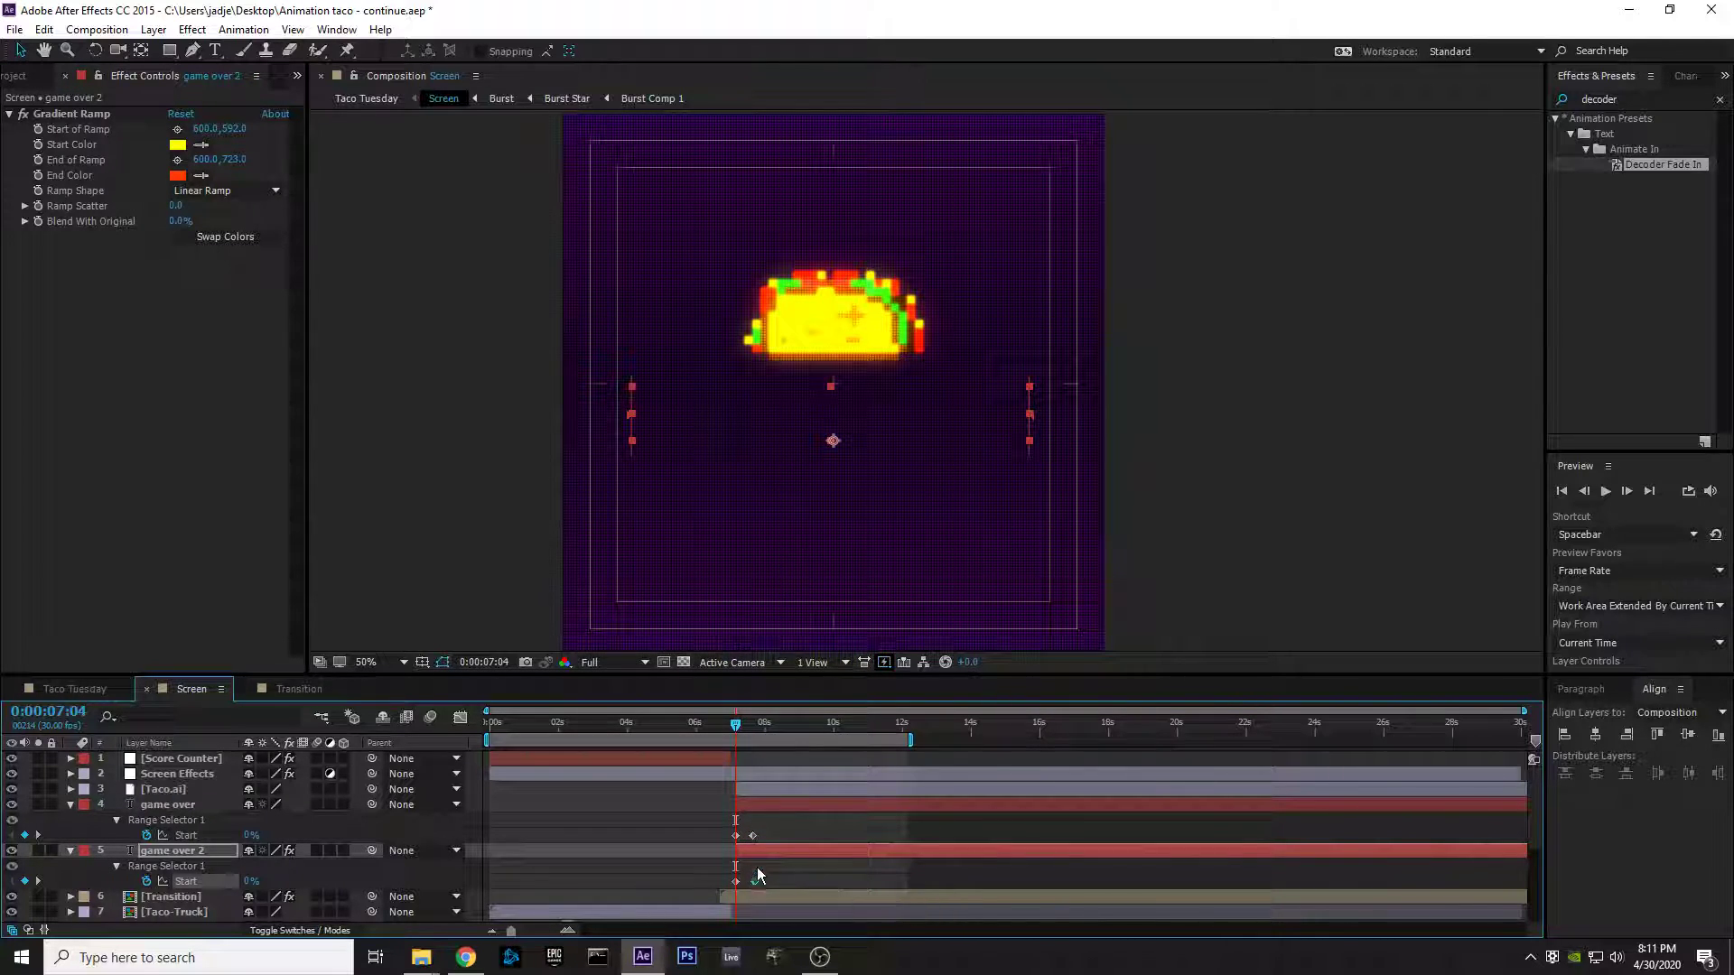
{"action": "left_click", "coordinate": [753, 726]}
{"action": "left_click_drag", "start_coordinate": [753, 728], "coordinate": [753, 734]}
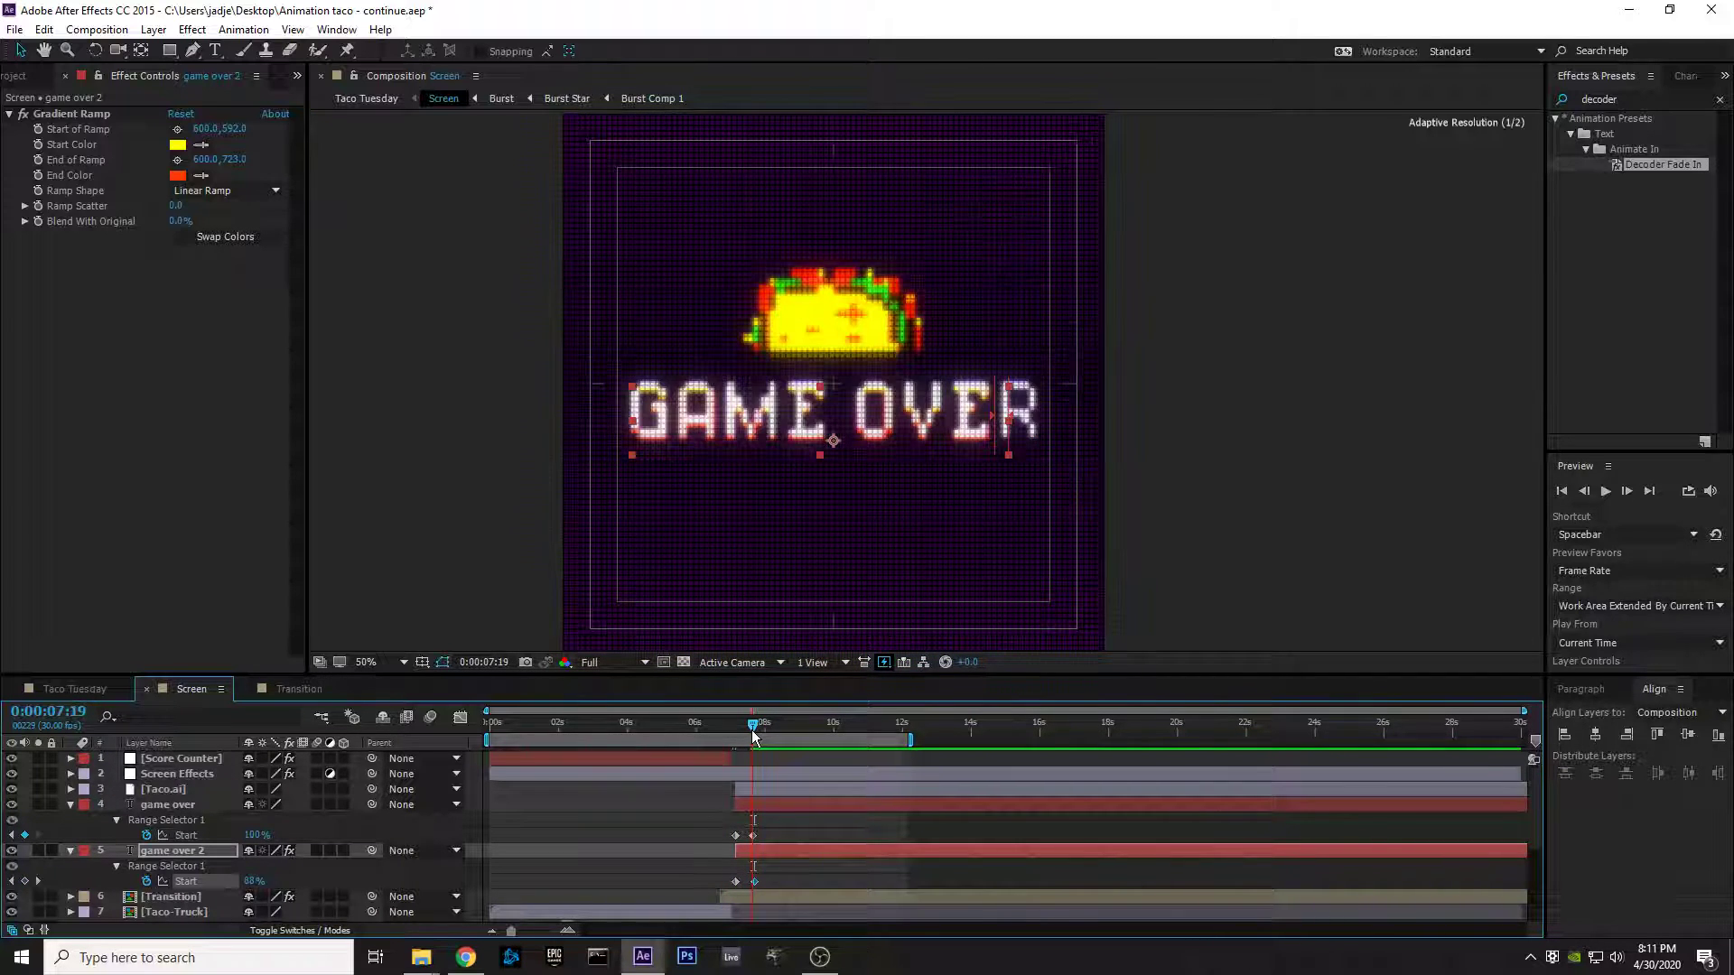
{"action": "left_click_drag", "start_coordinate": [755, 883], "coordinate": [754, 883]}
Step: Play back the stripe transition and the shortened GAME OVER fade-in, starting just before the end screen at about 0:00:06:25
{"action": "left_click_drag", "start_coordinate": [755, 727], "coordinate": [724, 727]}
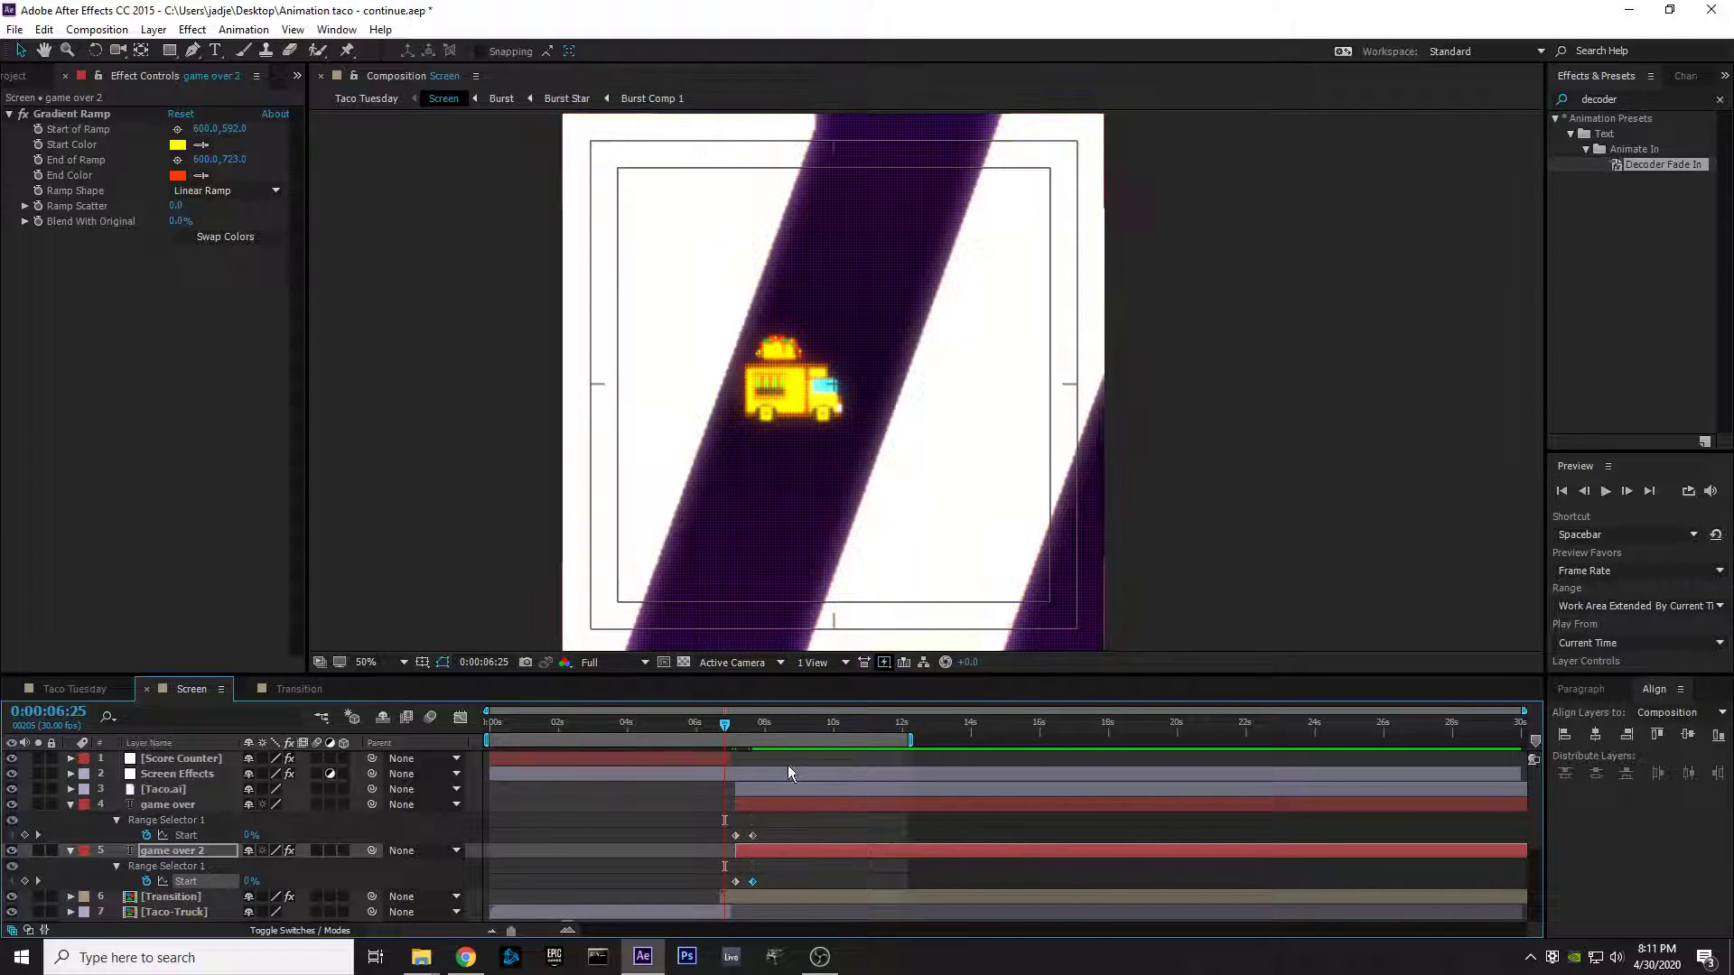
{"action": "key", "text": "space"}
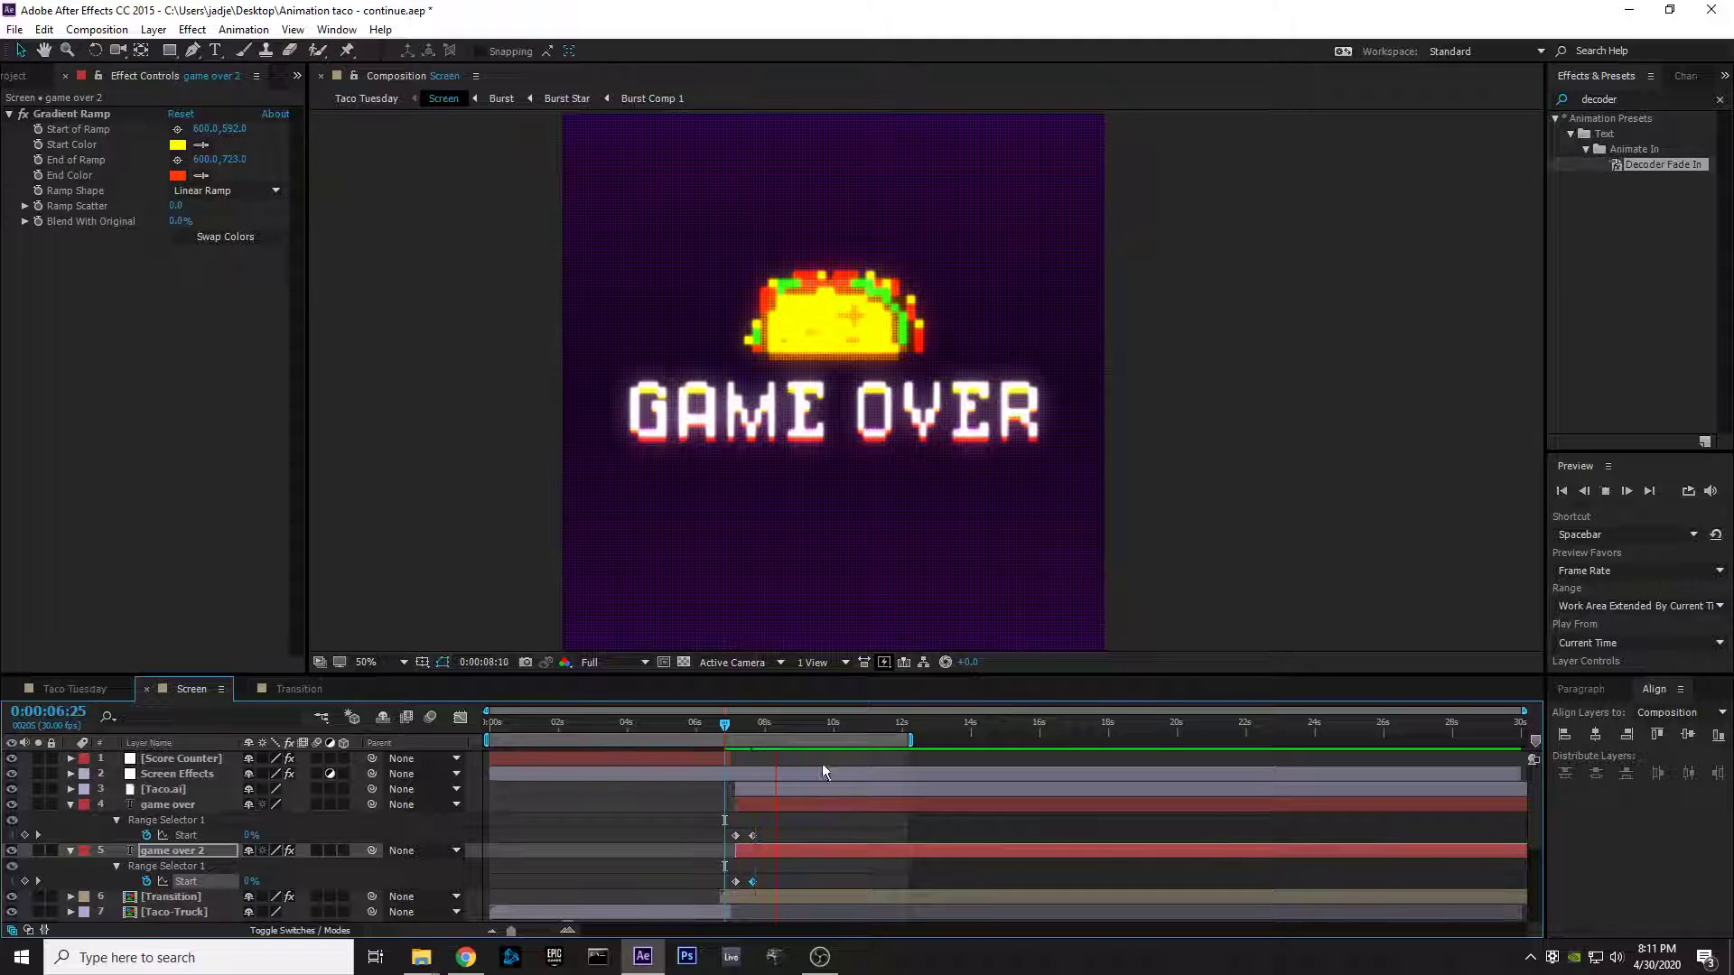
{"action": "key", "text": "space"}
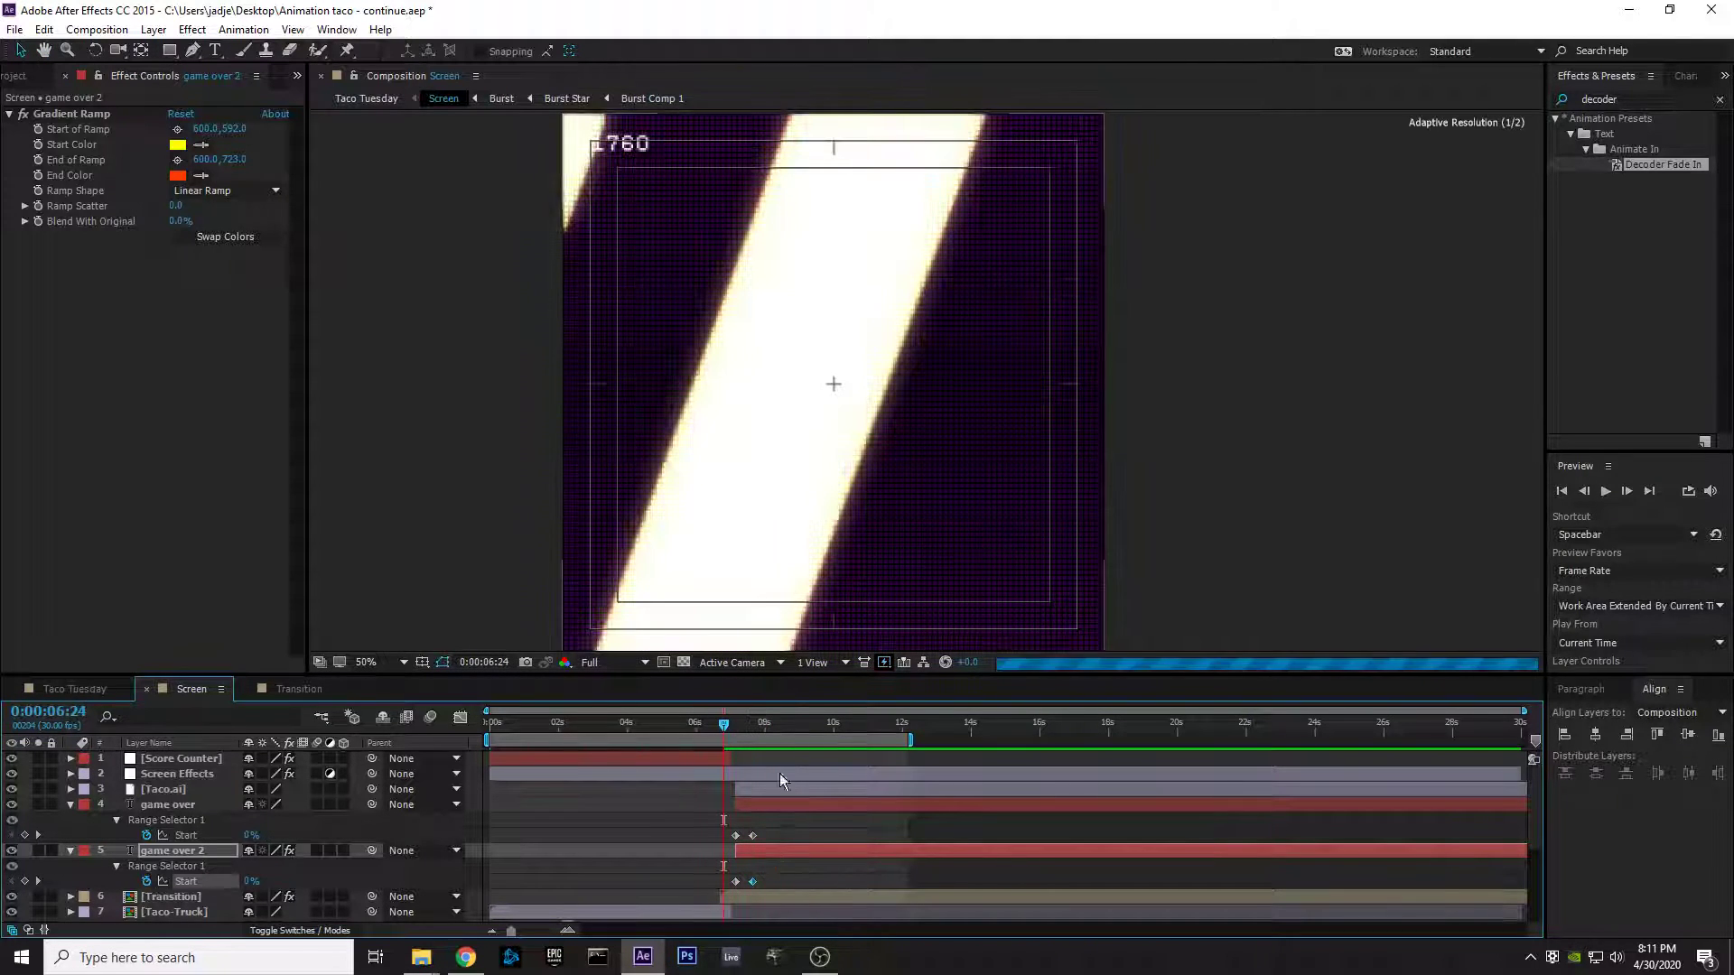
{"action": "key", "text": "space"}
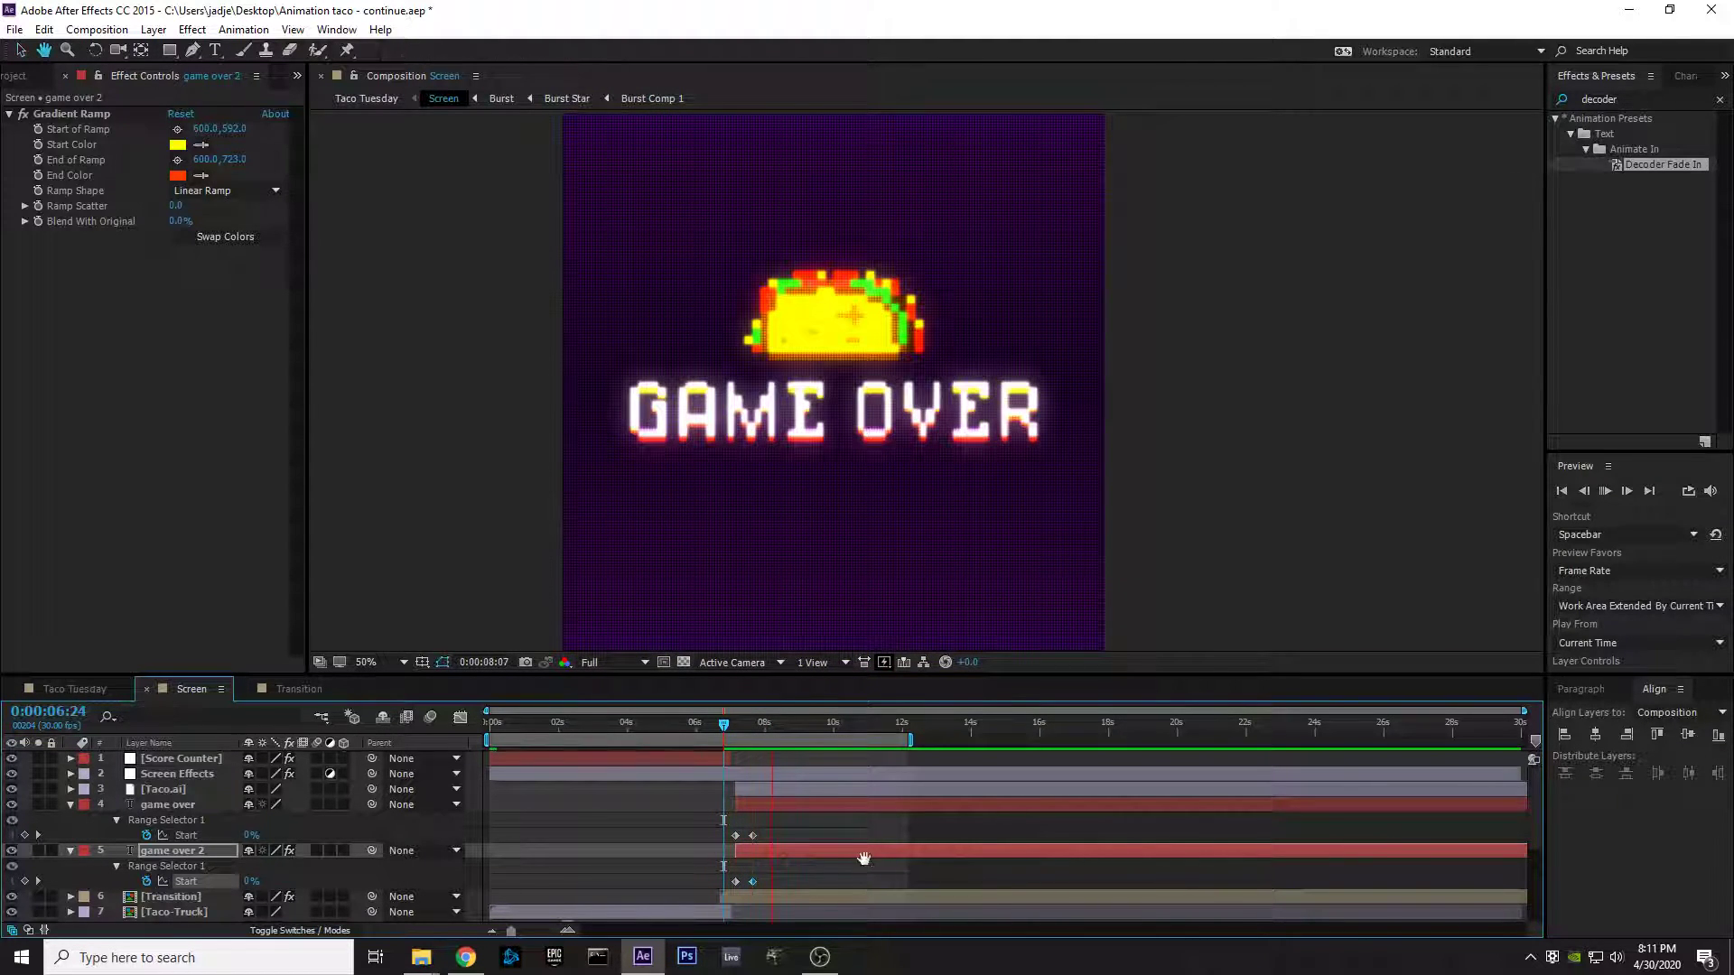
{"action": "left_click_drag", "start_coordinate": [791, 725], "coordinate": [753, 697]}
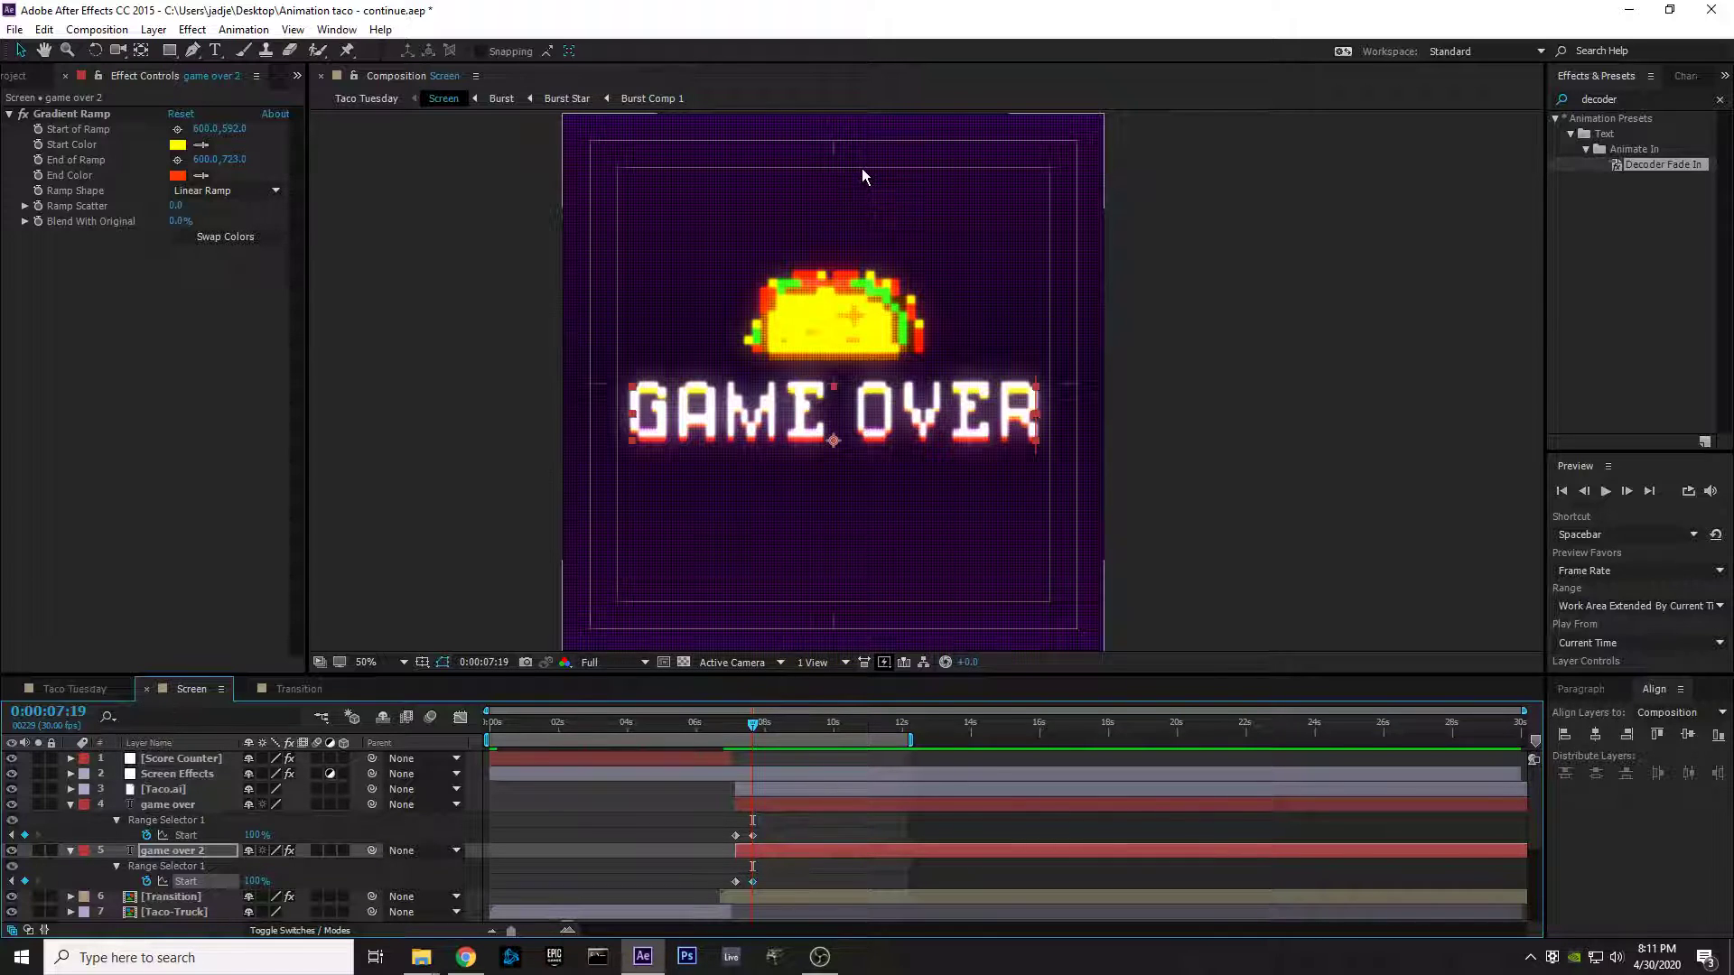
Step: Move the current time to 0:00:07:24, just past the end of the text fade-in
{"action": "left_click_drag", "start_coordinate": [753, 724], "coordinate": [753, 723]}
{"action": "left_click_drag", "start_coordinate": [754, 724], "coordinate": [747, 728]}
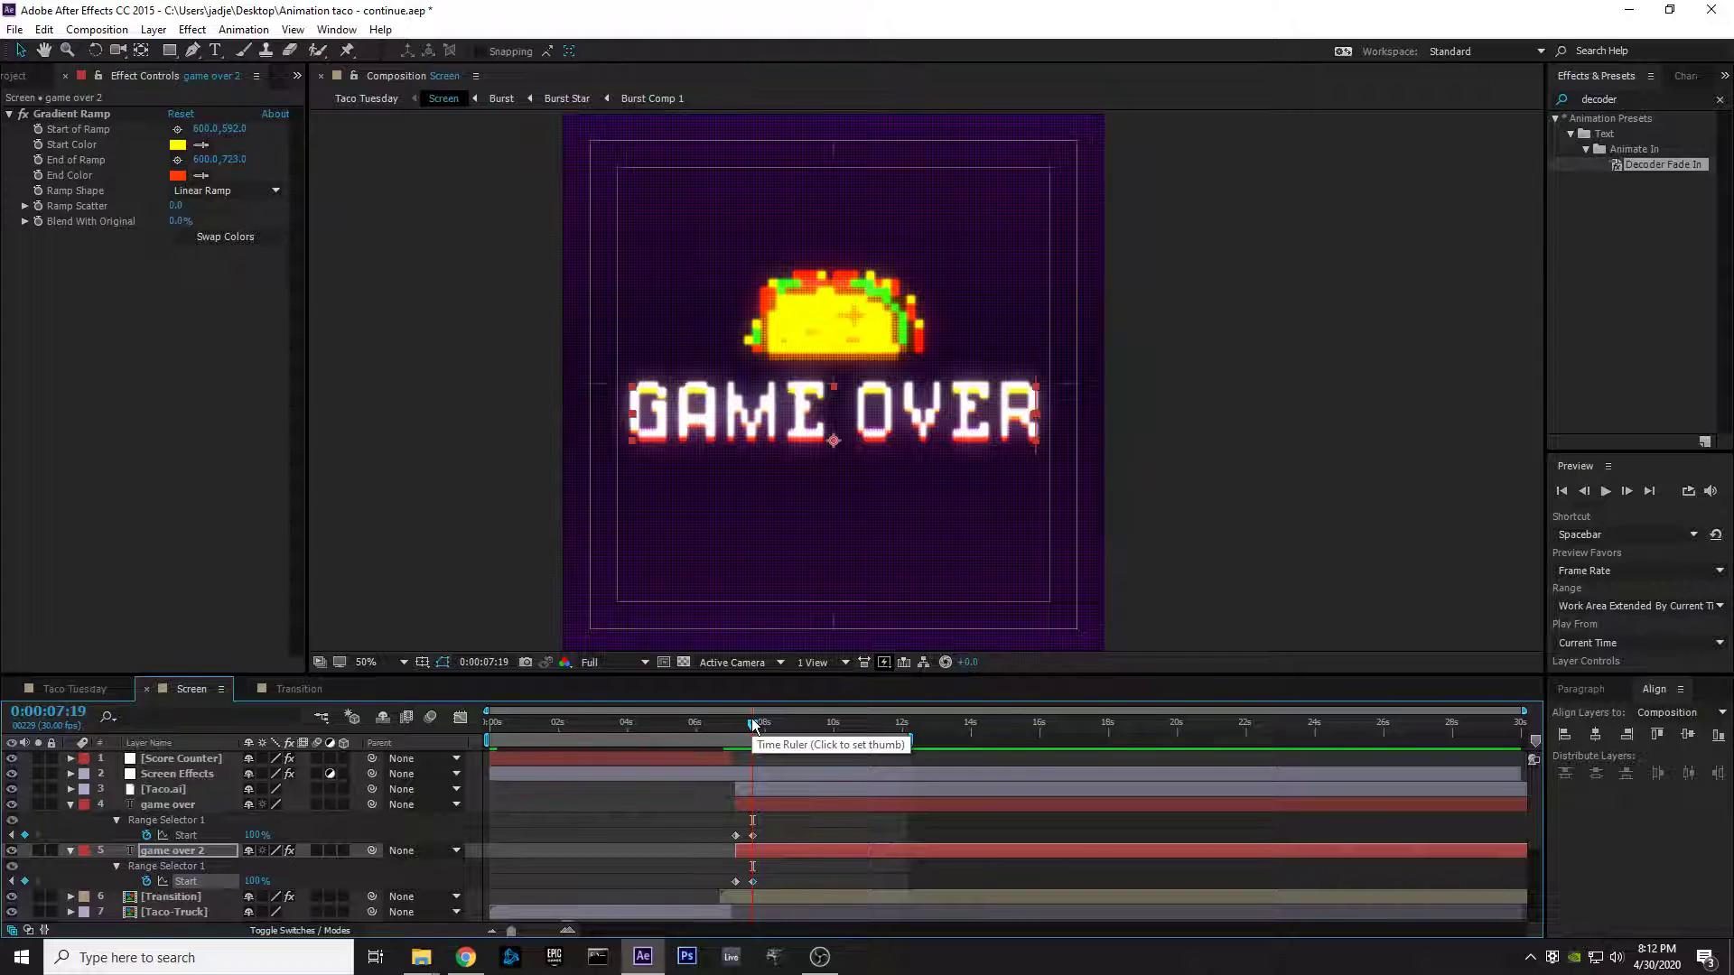
{"action": "left_click", "coordinate": [756, 725]}
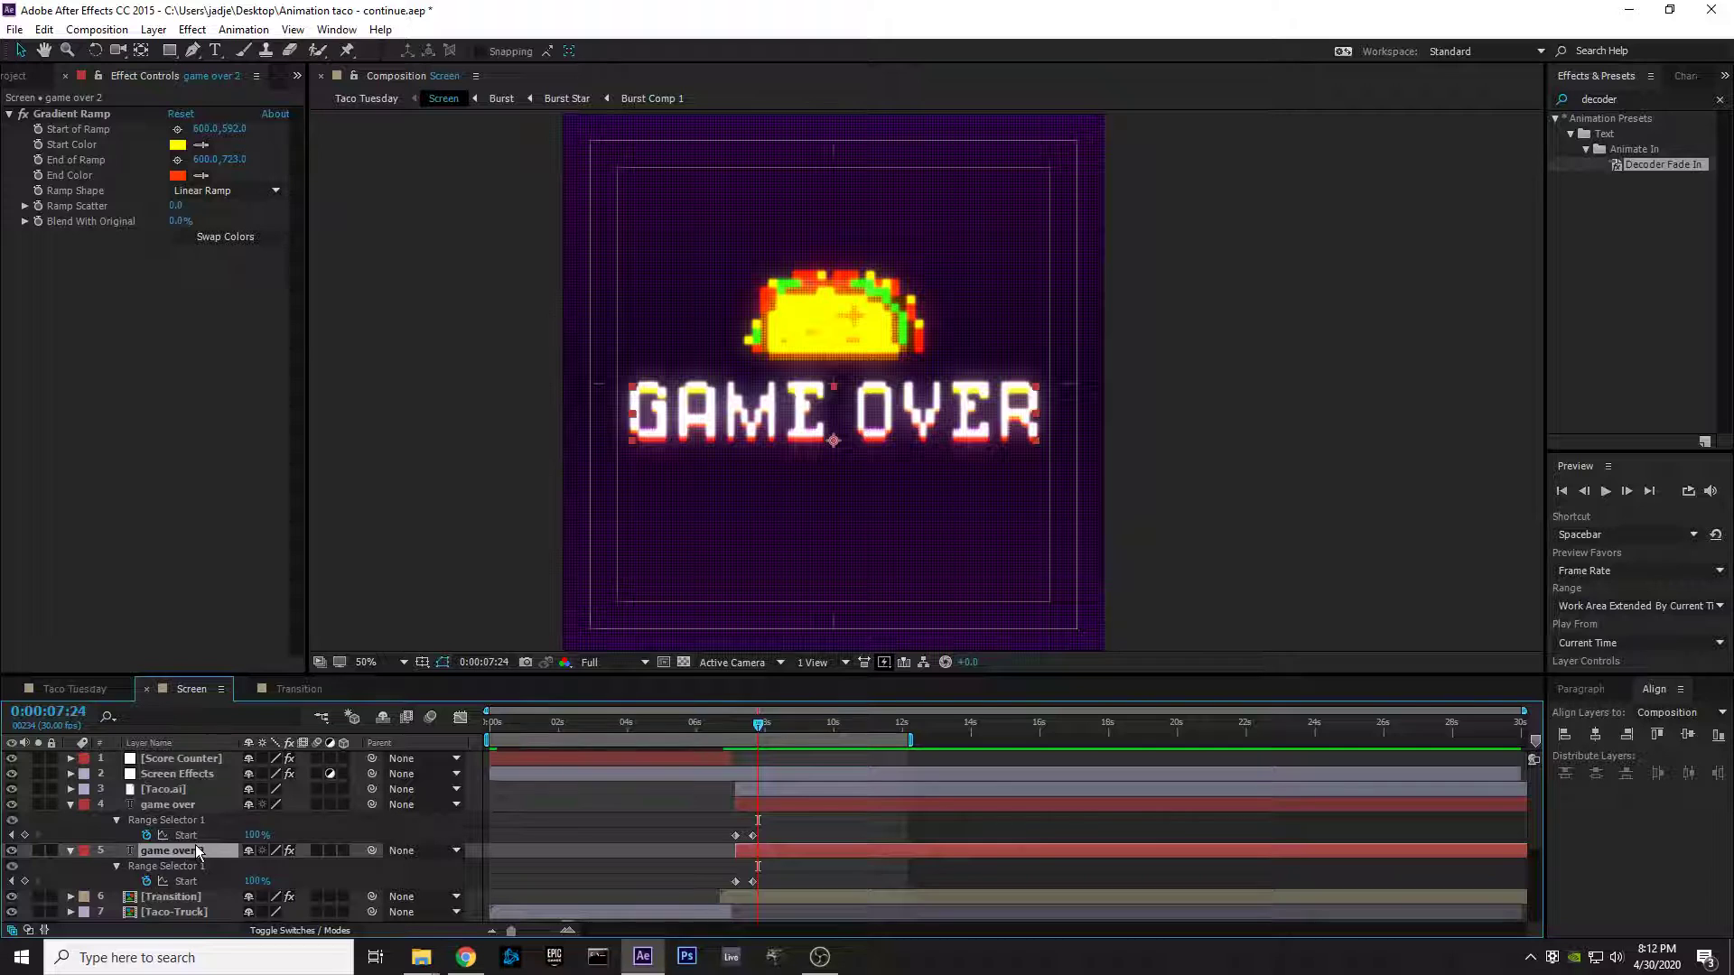
{"action": "left_click", "coordinate": [194, 805]}
{"action": "left_click", "coordinate": [187, 790]}
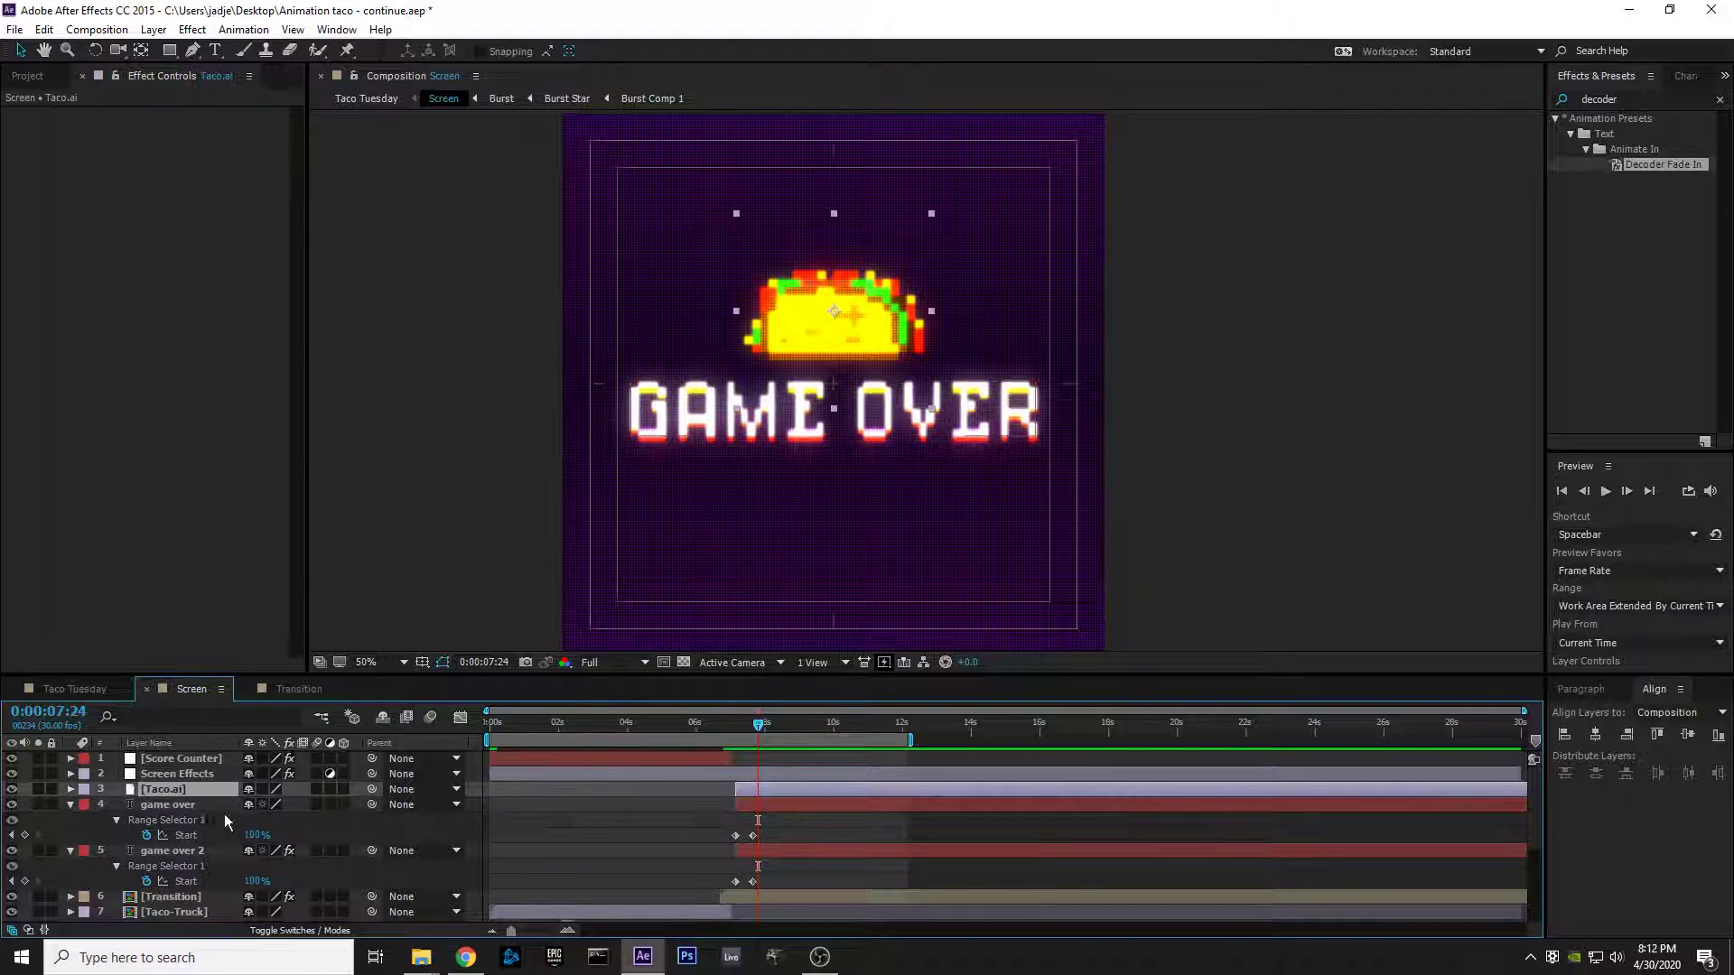
{"action": "left_click", "coordinate": [192, 833]}
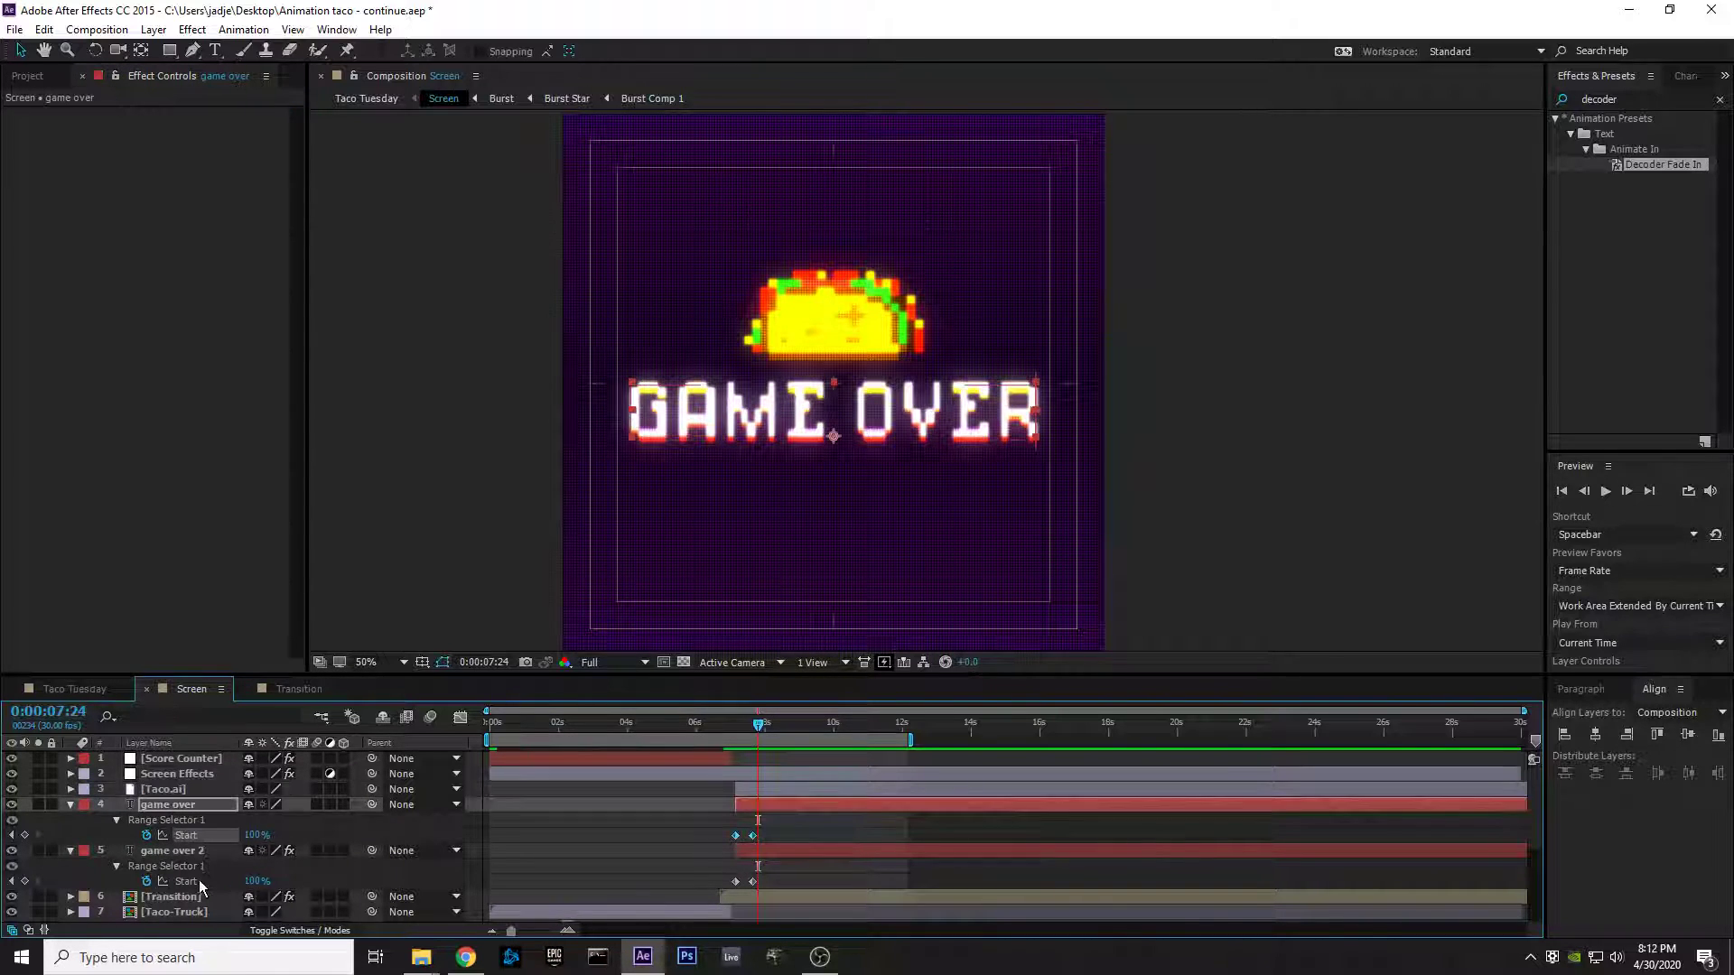
{"action": "left_click", "coordinate": [191, 851]}
{"action": "left_click", "coordinate": [183, 806]}
{"action": "left_click", "coordinate": [196, 848]}
{"action": "left_click", "coordinate": [186, 807]}
{"action": "left_click", "coordinate": [195, 851]}
{"action": "left_click", "coordinate": [186, 807]}
{"action": "left_click", "coordinate": [193, 850]}
{"action": "left_click", "coordinate": [188, 806]}
Step: Collapse the properties of the game over 2 and game over layers in the timeline
{"action": "left_click", "coordinate": [70, 849]}
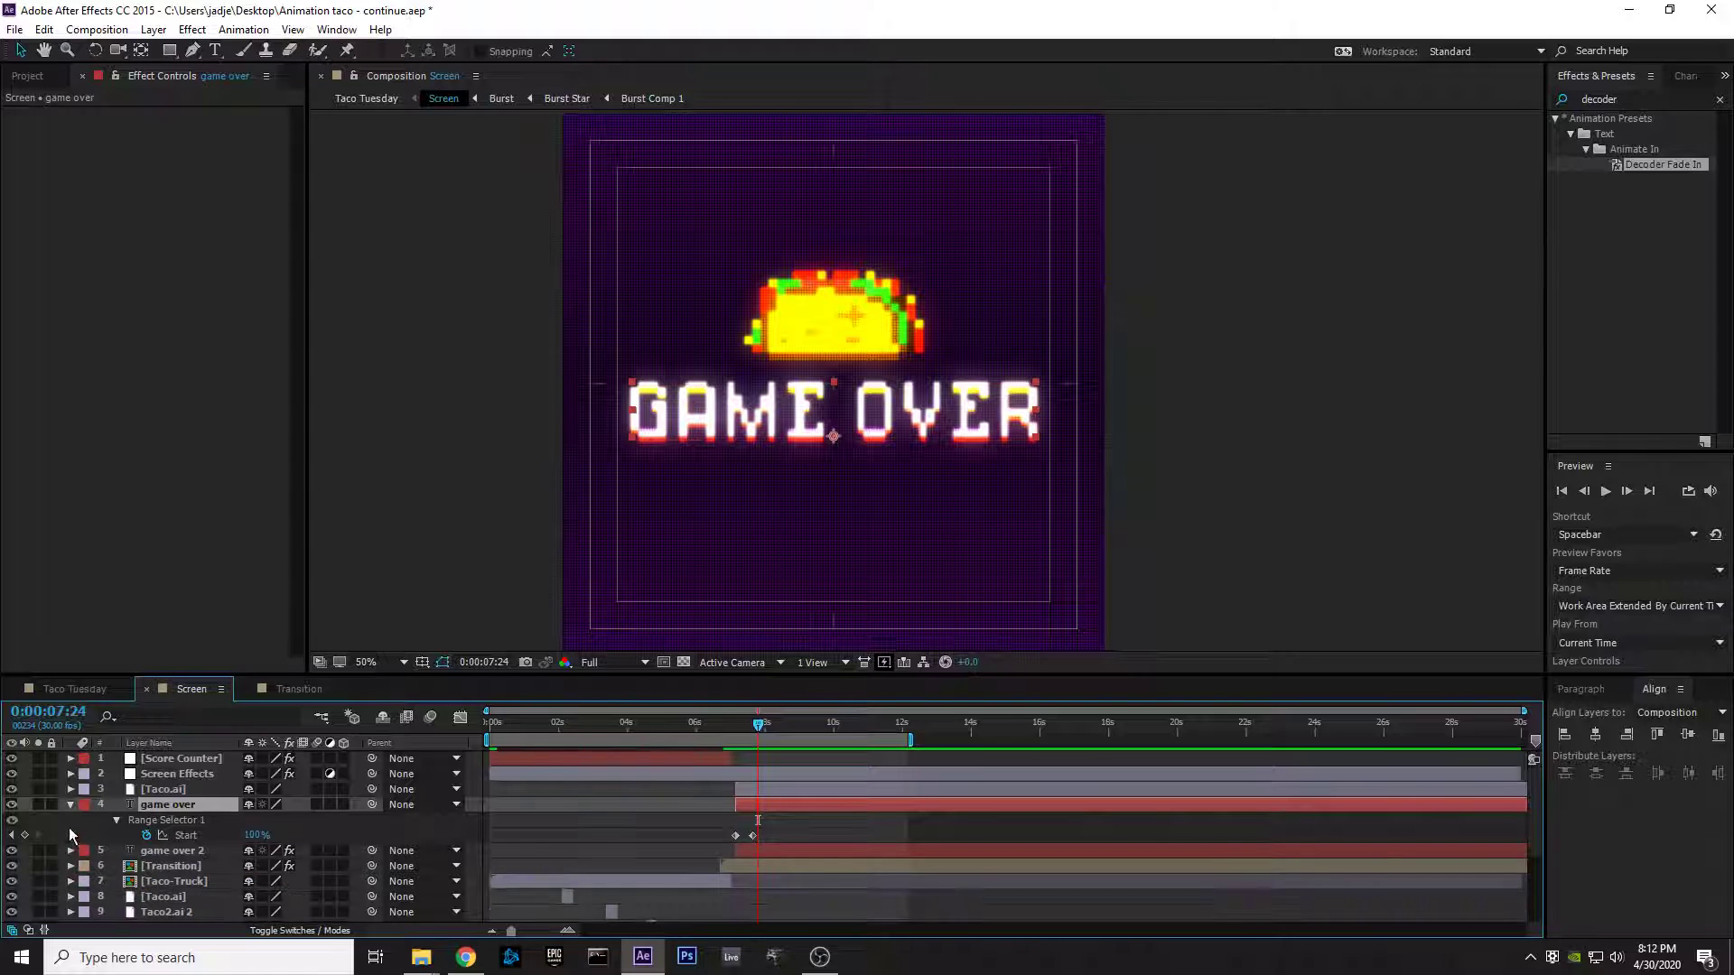
{"action": "left_click", "coordinate": [69, 804]}
{"action": "left_click", "coordinate": [190, 820]}
{"action": "left_click", "coordinate": [185, 804]}
{"action": "left_click", "coordinate": [177, 788]}
{"action": "left_click", "coordinate": [190, 804]}
Step: Select the game over and game over 2 layers together and choose Taco.ai (layer 3) as their parent
{"action": "left_click", "coordinate": [194, 818]}
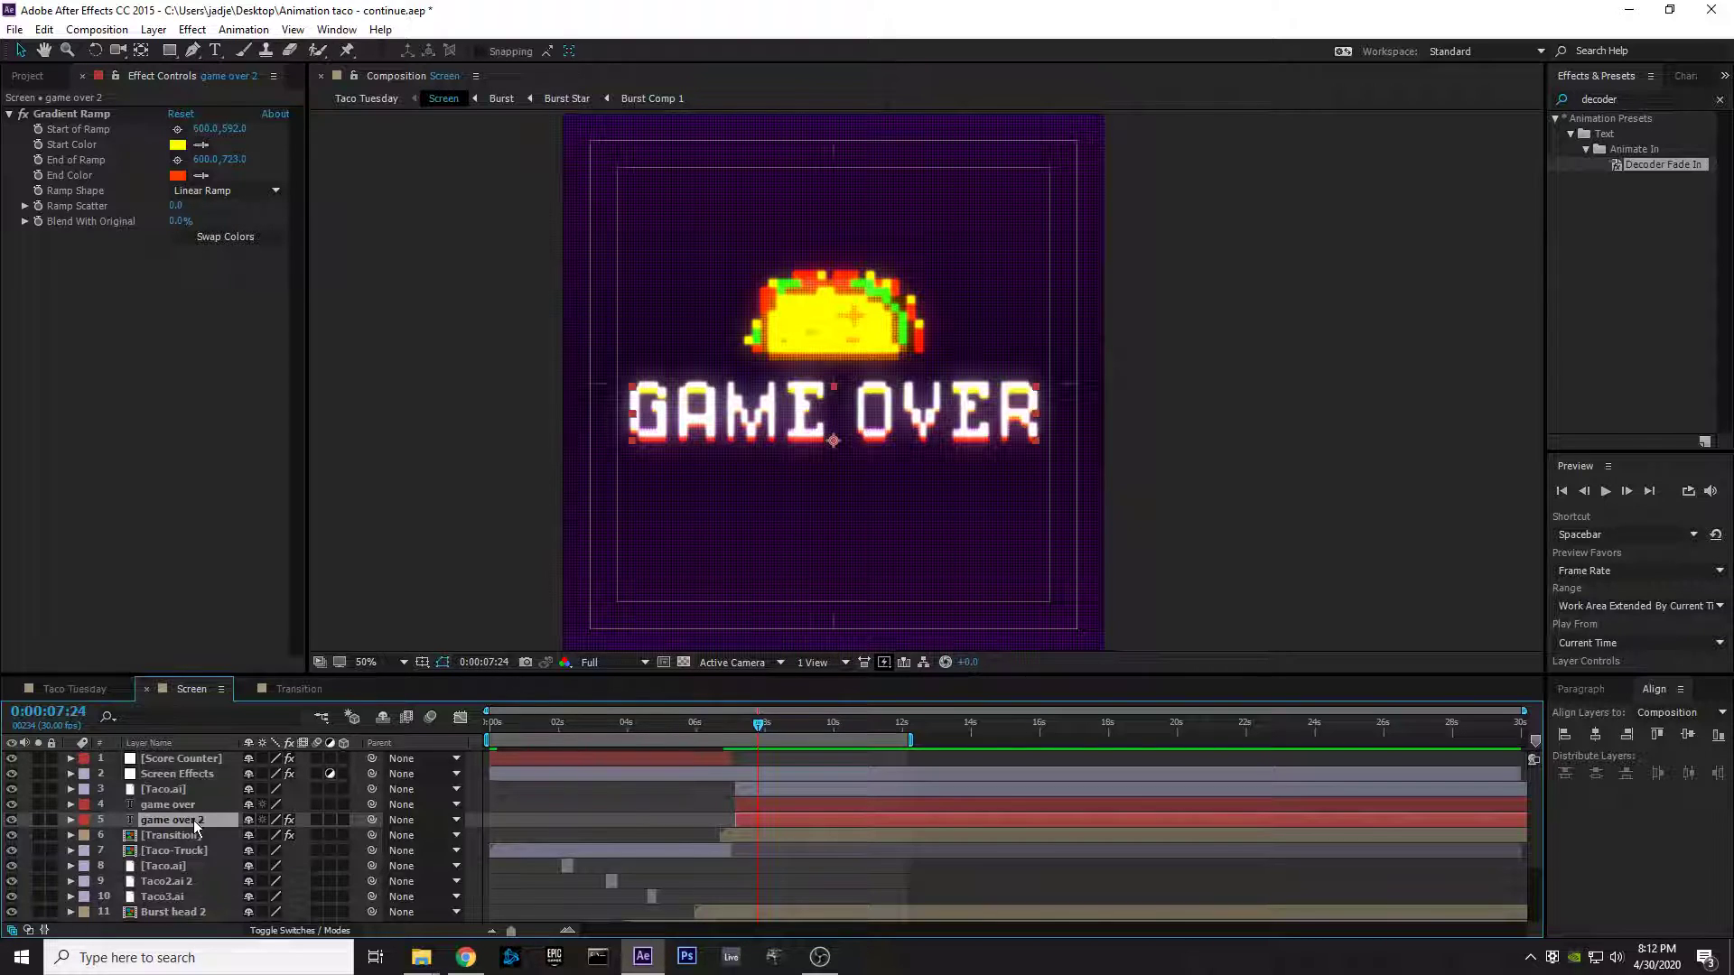
{"action": "left_click", "coordinate": [191, 804], "text": "ctrl"}
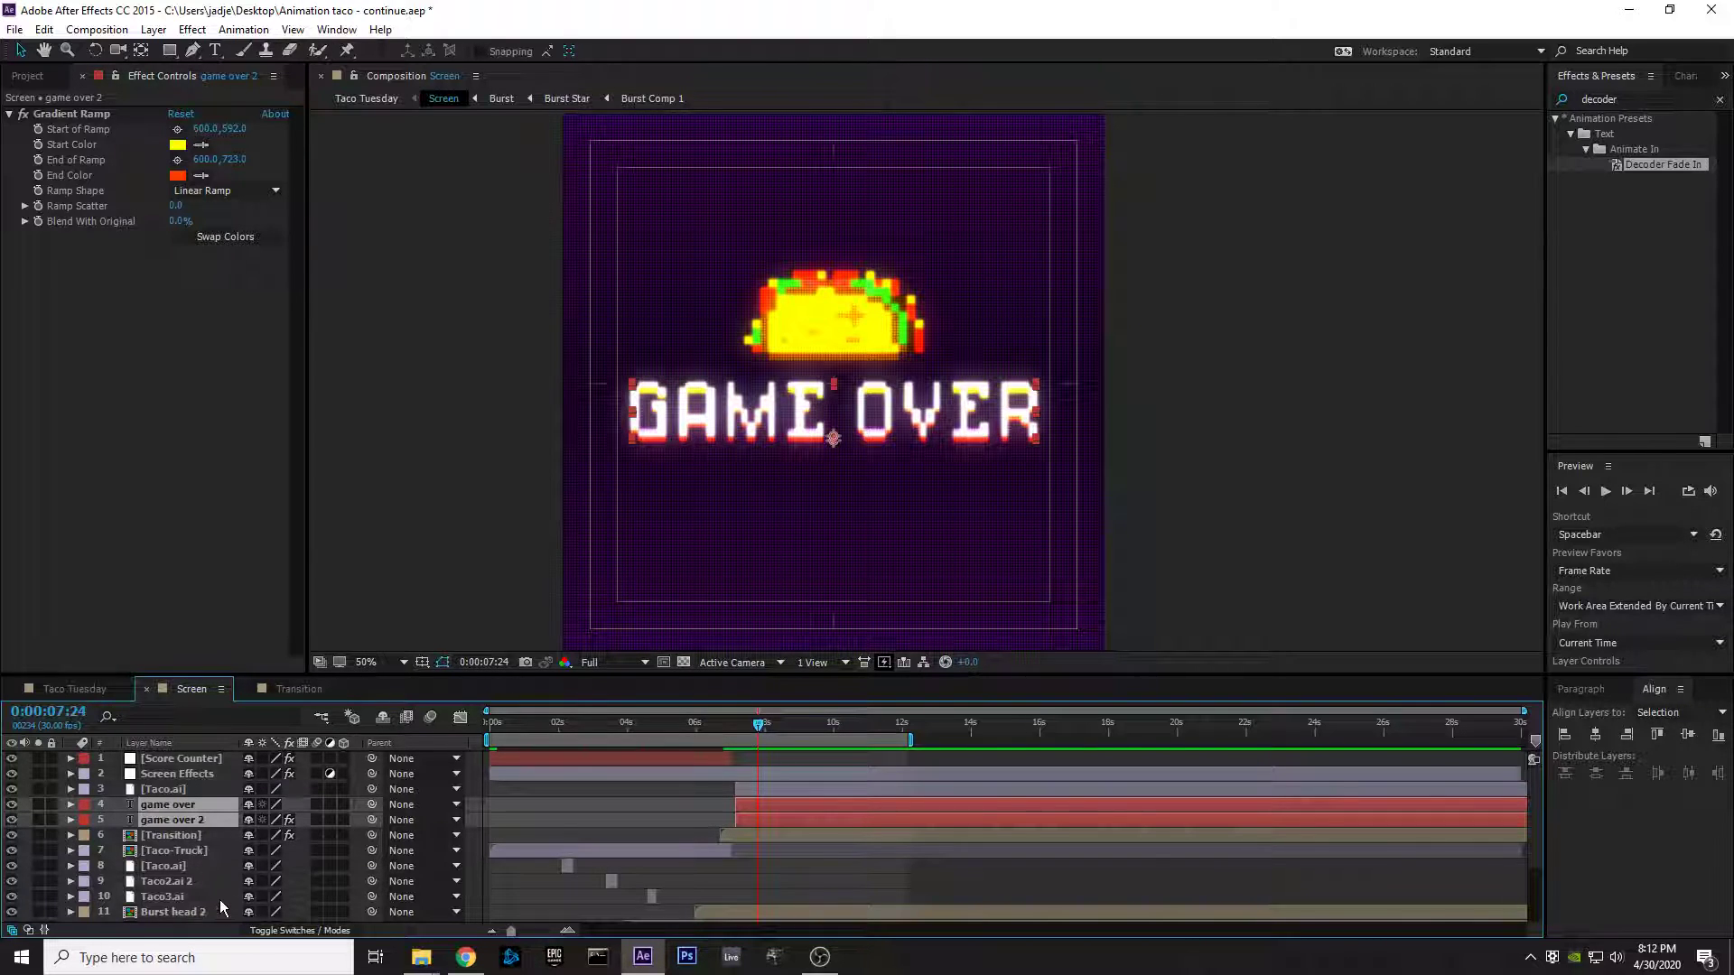
{"action": "left_click", "coordinate": [420, 816]}
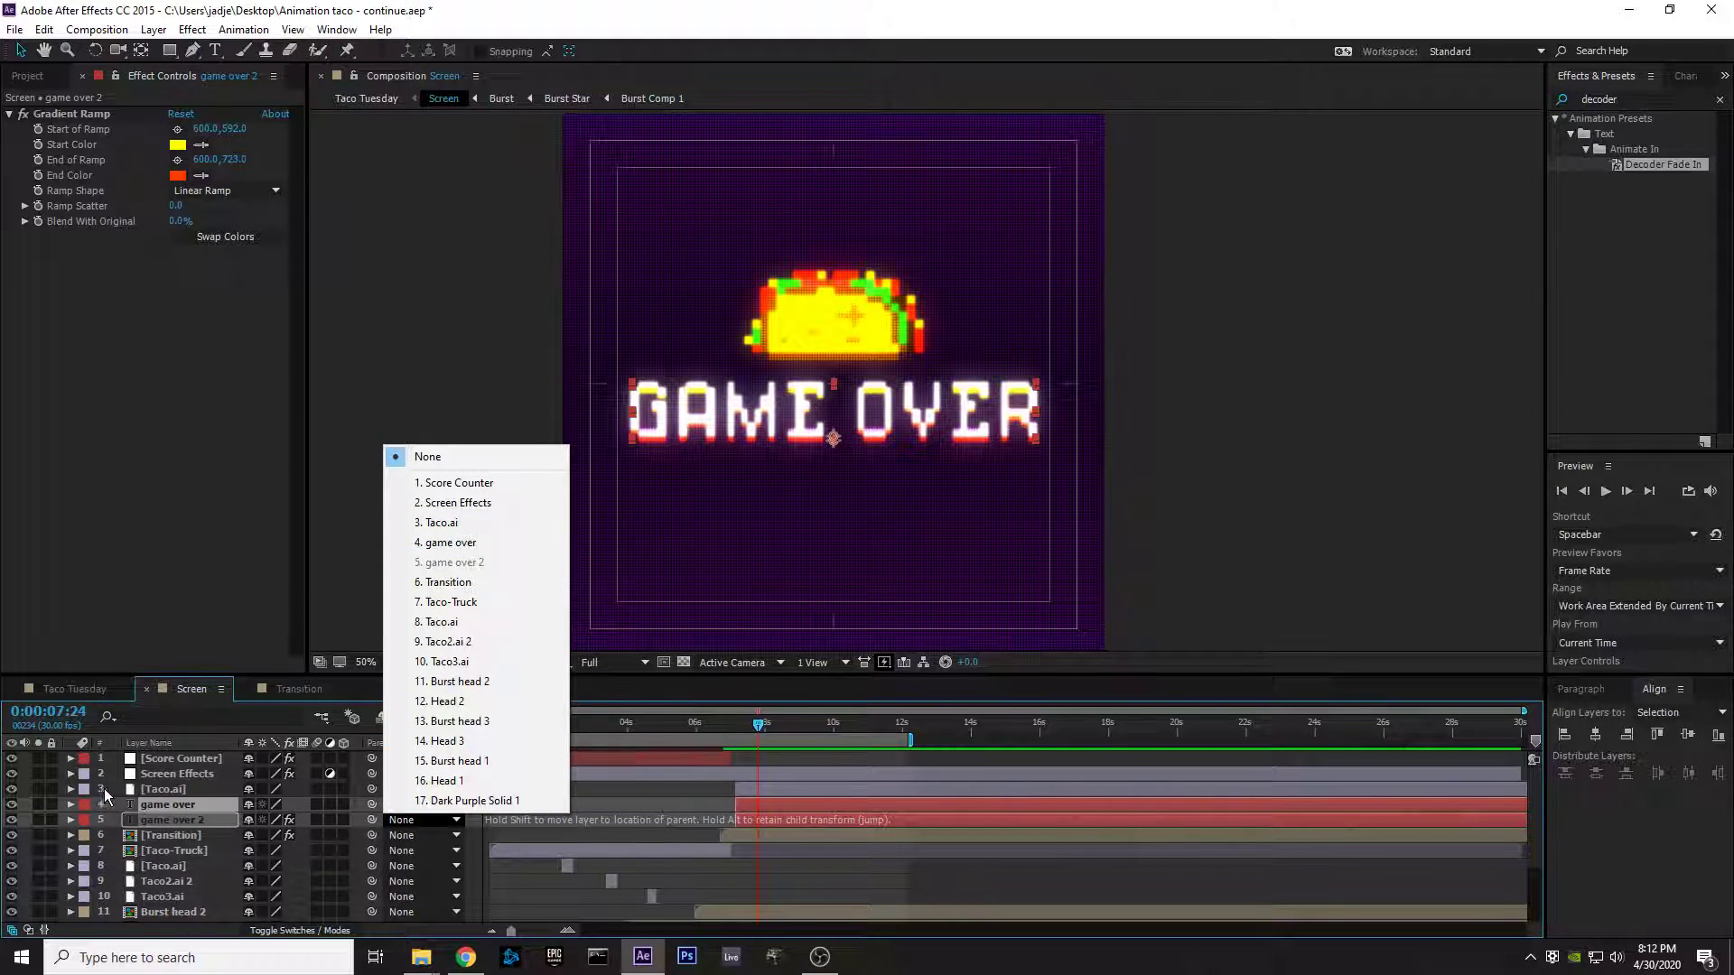
{"action": "left_click", "coordinate": [438, 522]}
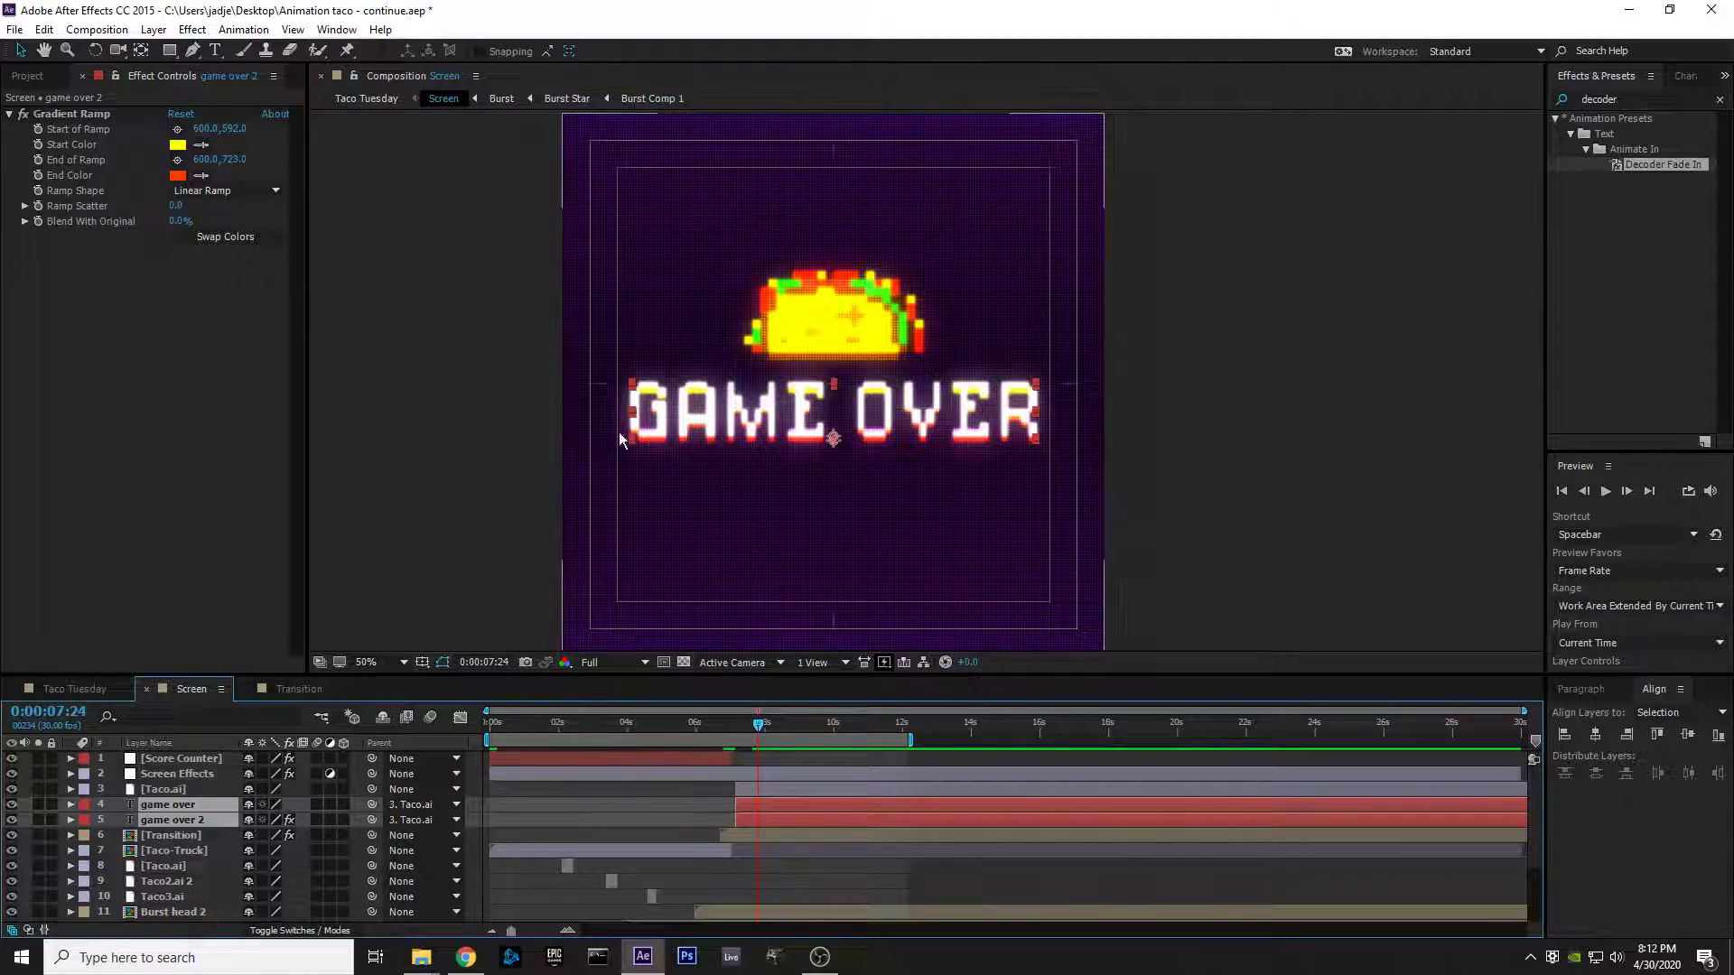
Step: Test the parent link by moving the upper Taco.ai layer around in the composition, undoing each move
{"action": "left_click", "coordinate": [807, 359]}
{"action": "key", "text": "ctrl+z"}
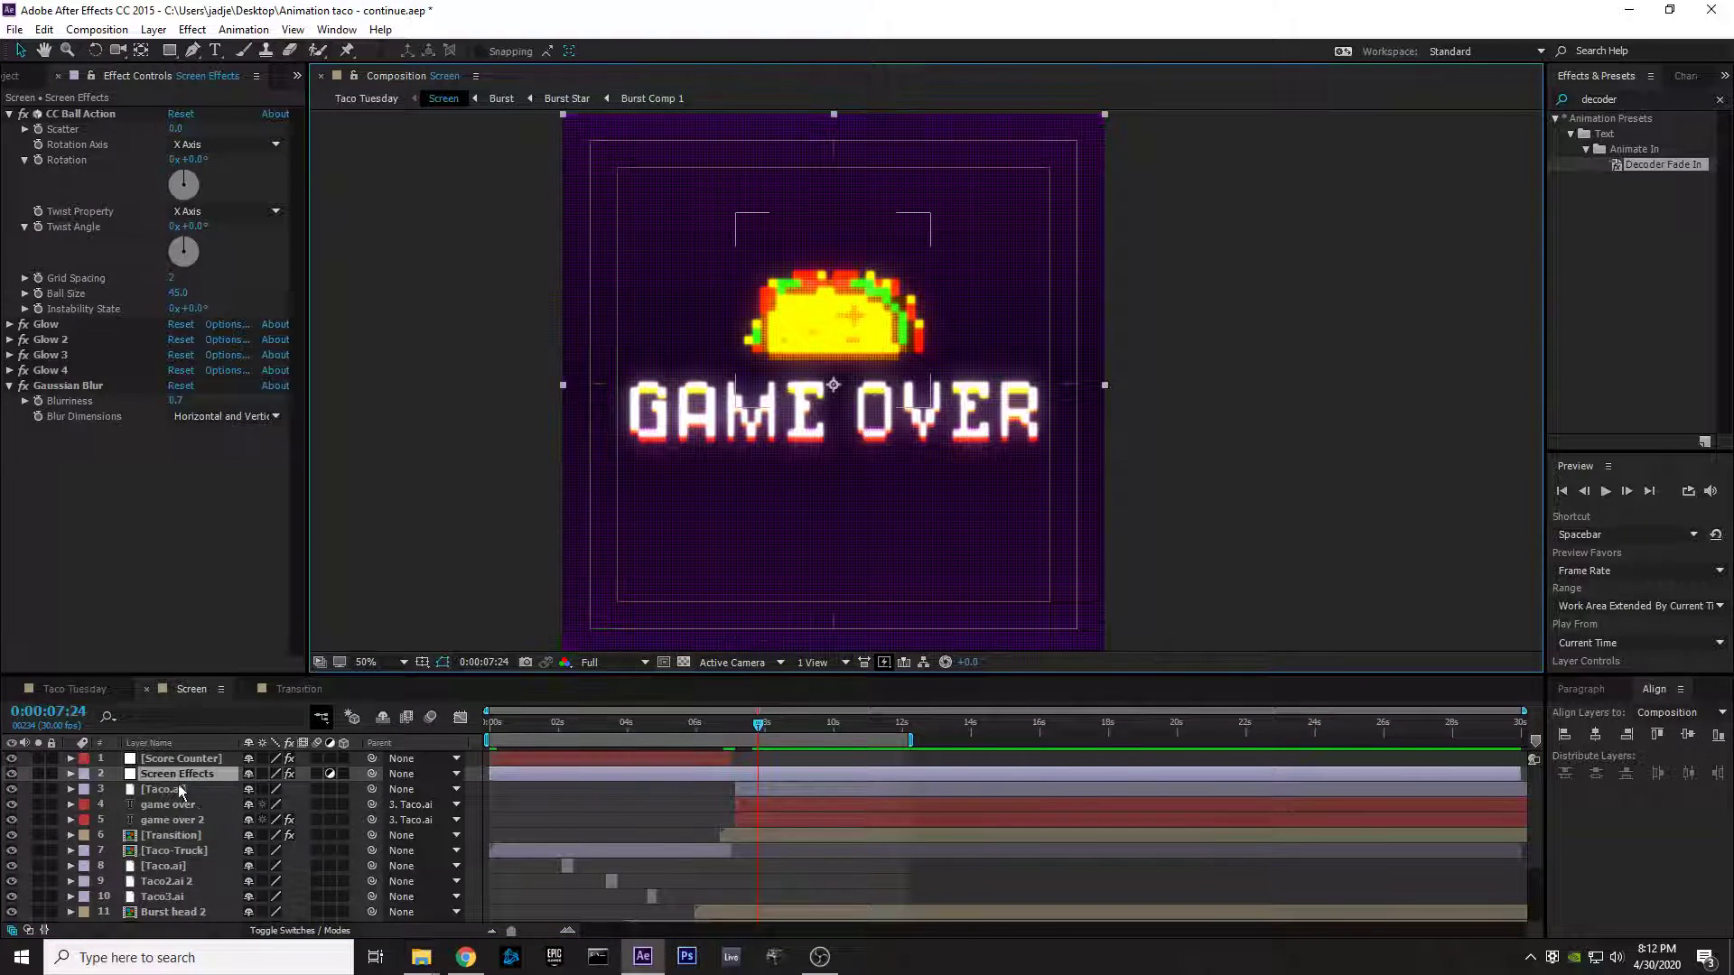
{"action": "left_click", "coordinate": [181, 788]}
{"action": "left_click_drag", "start_coordinate": [877, 343], "coordinate": [827, 215]}
{"action": "key", "text": "ctrl+z"}
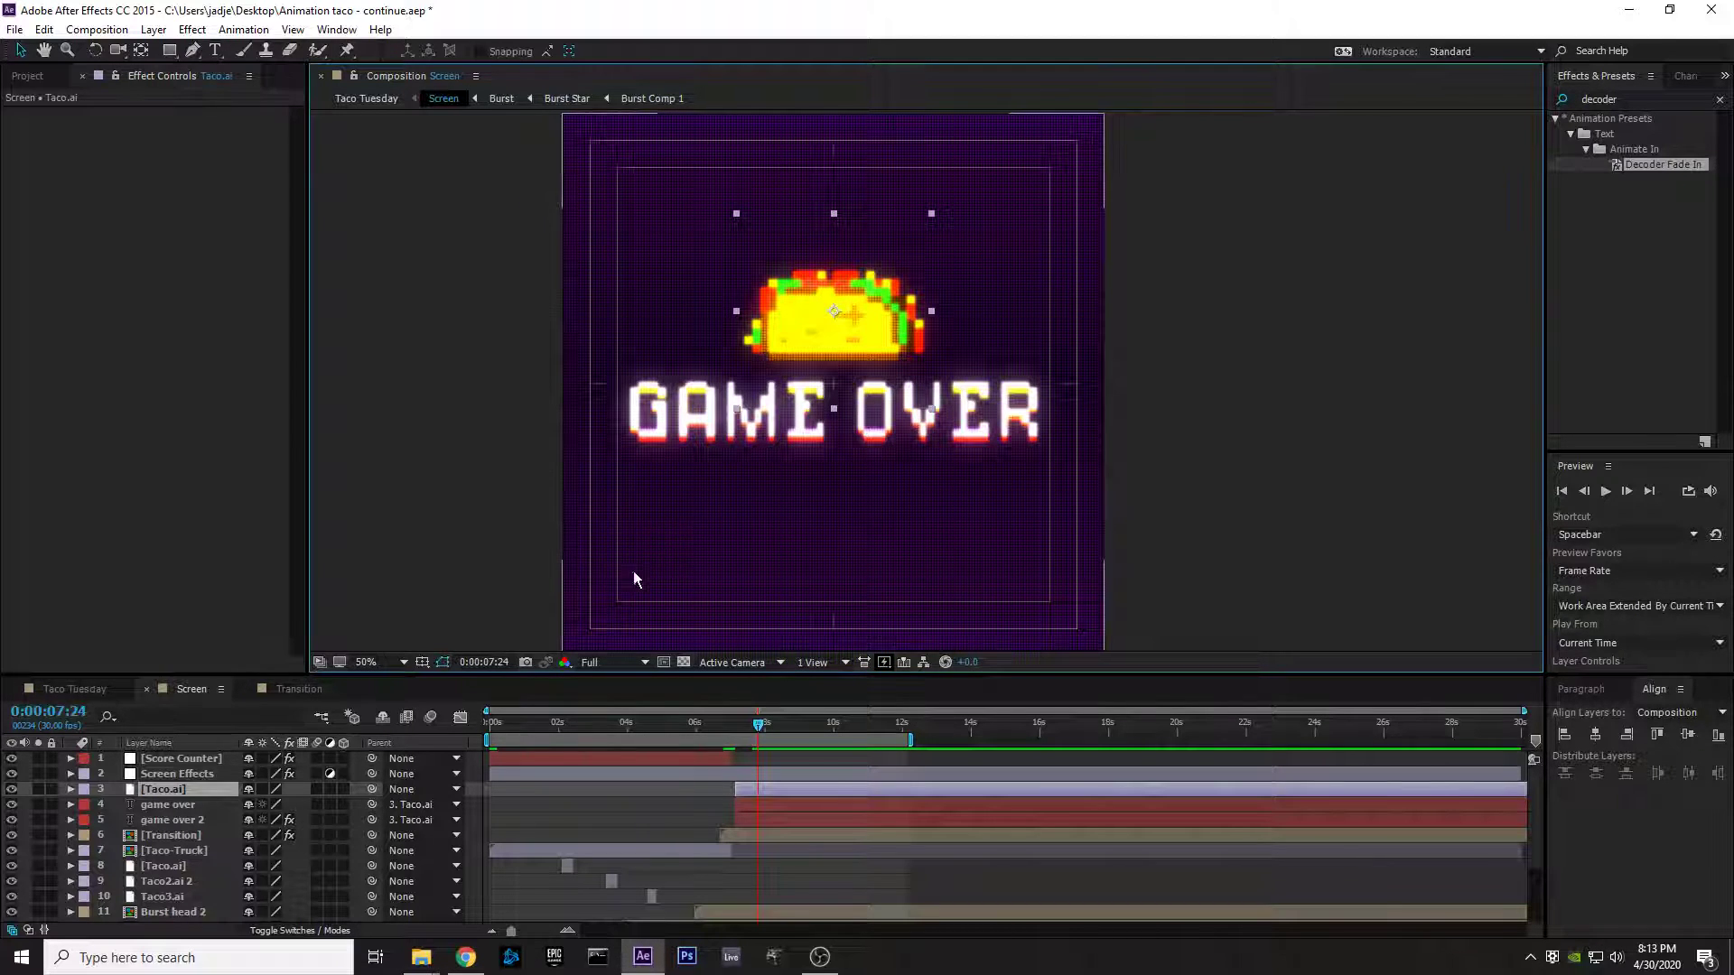
{"action": "left_click_drag", "start_coordinate": [799, 333], "coordinate": [775, 302]}
{"action": "key", "text": "ctrl+z"}
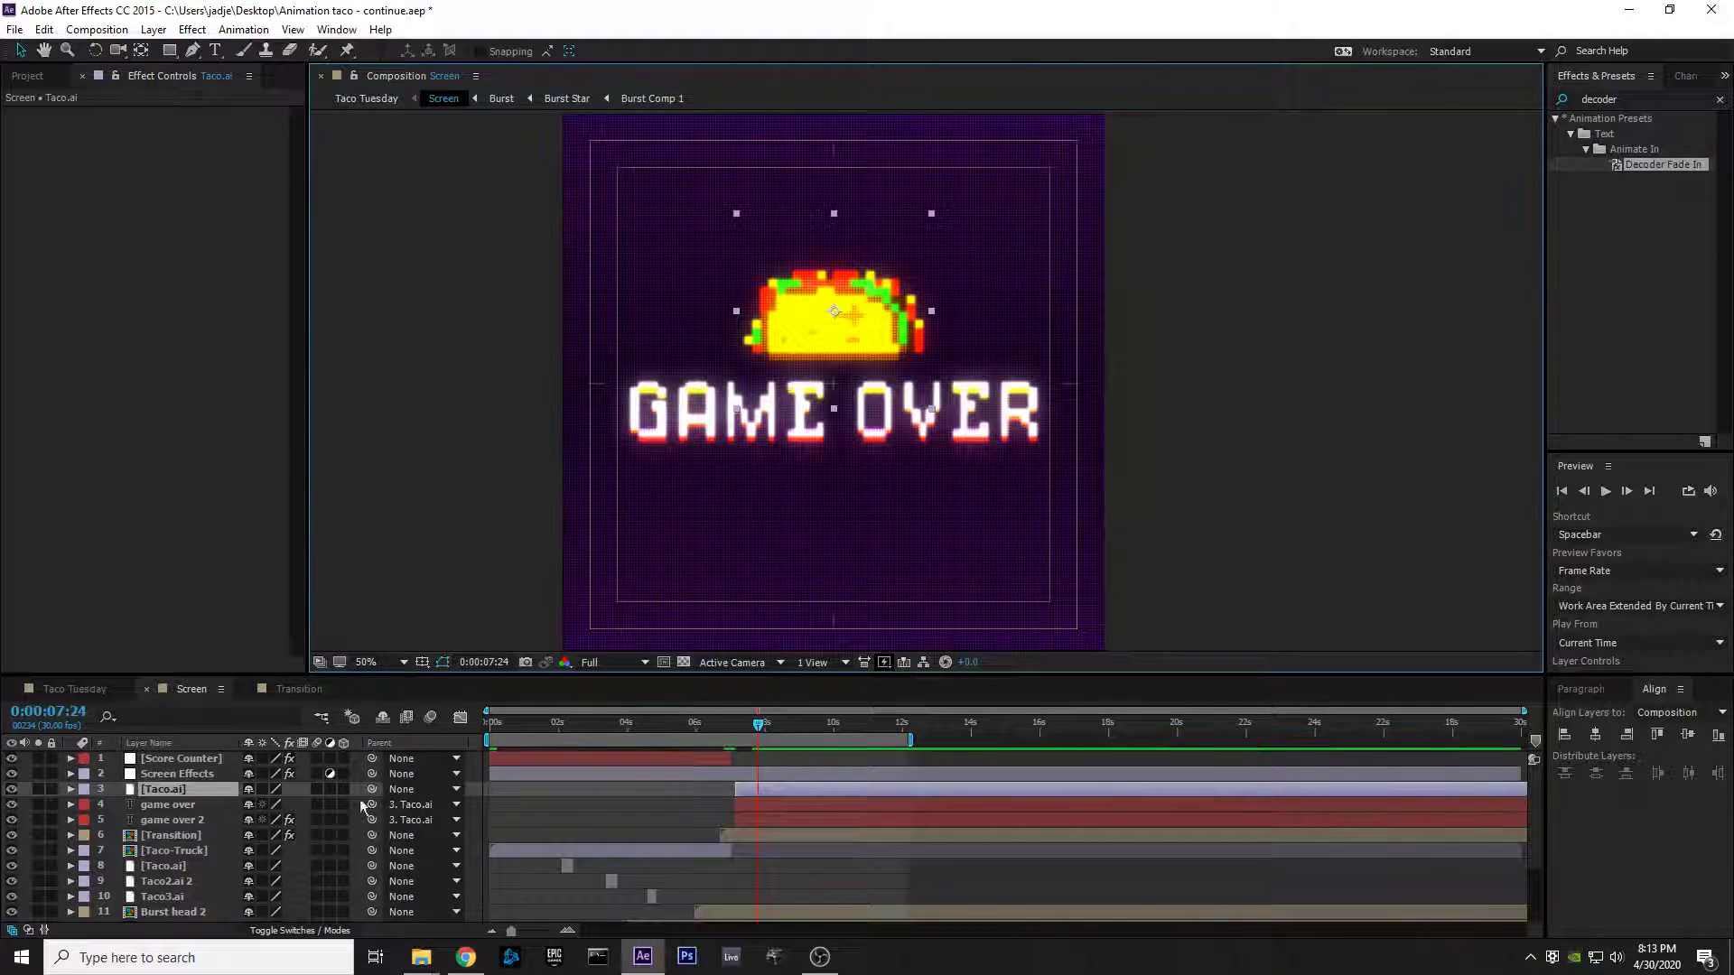
Step: Set the parent of both the game over and game over 2 layers to None
{"action": "left_click", "coordinate": [420, 805]}
{"action": "left_click", "coordinate": [451, 443]}
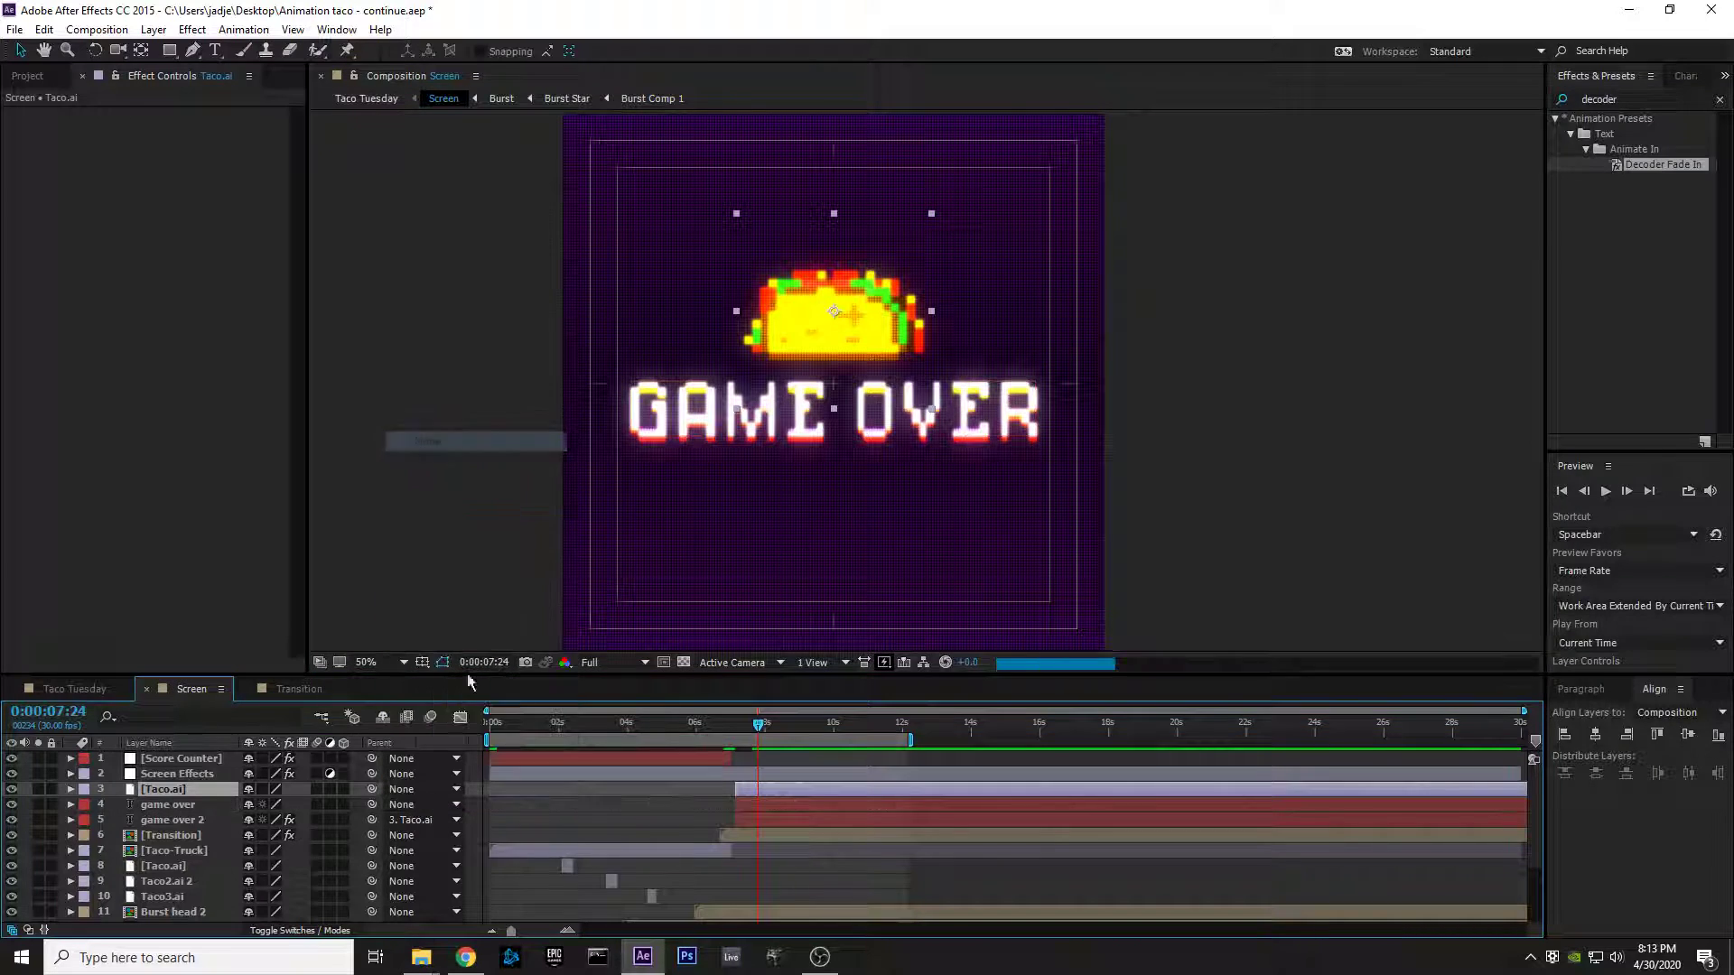
{"action": "left_click", "coordinate": [424, 820]}
{"action": "left_click", "coordinate": [451, 457]}
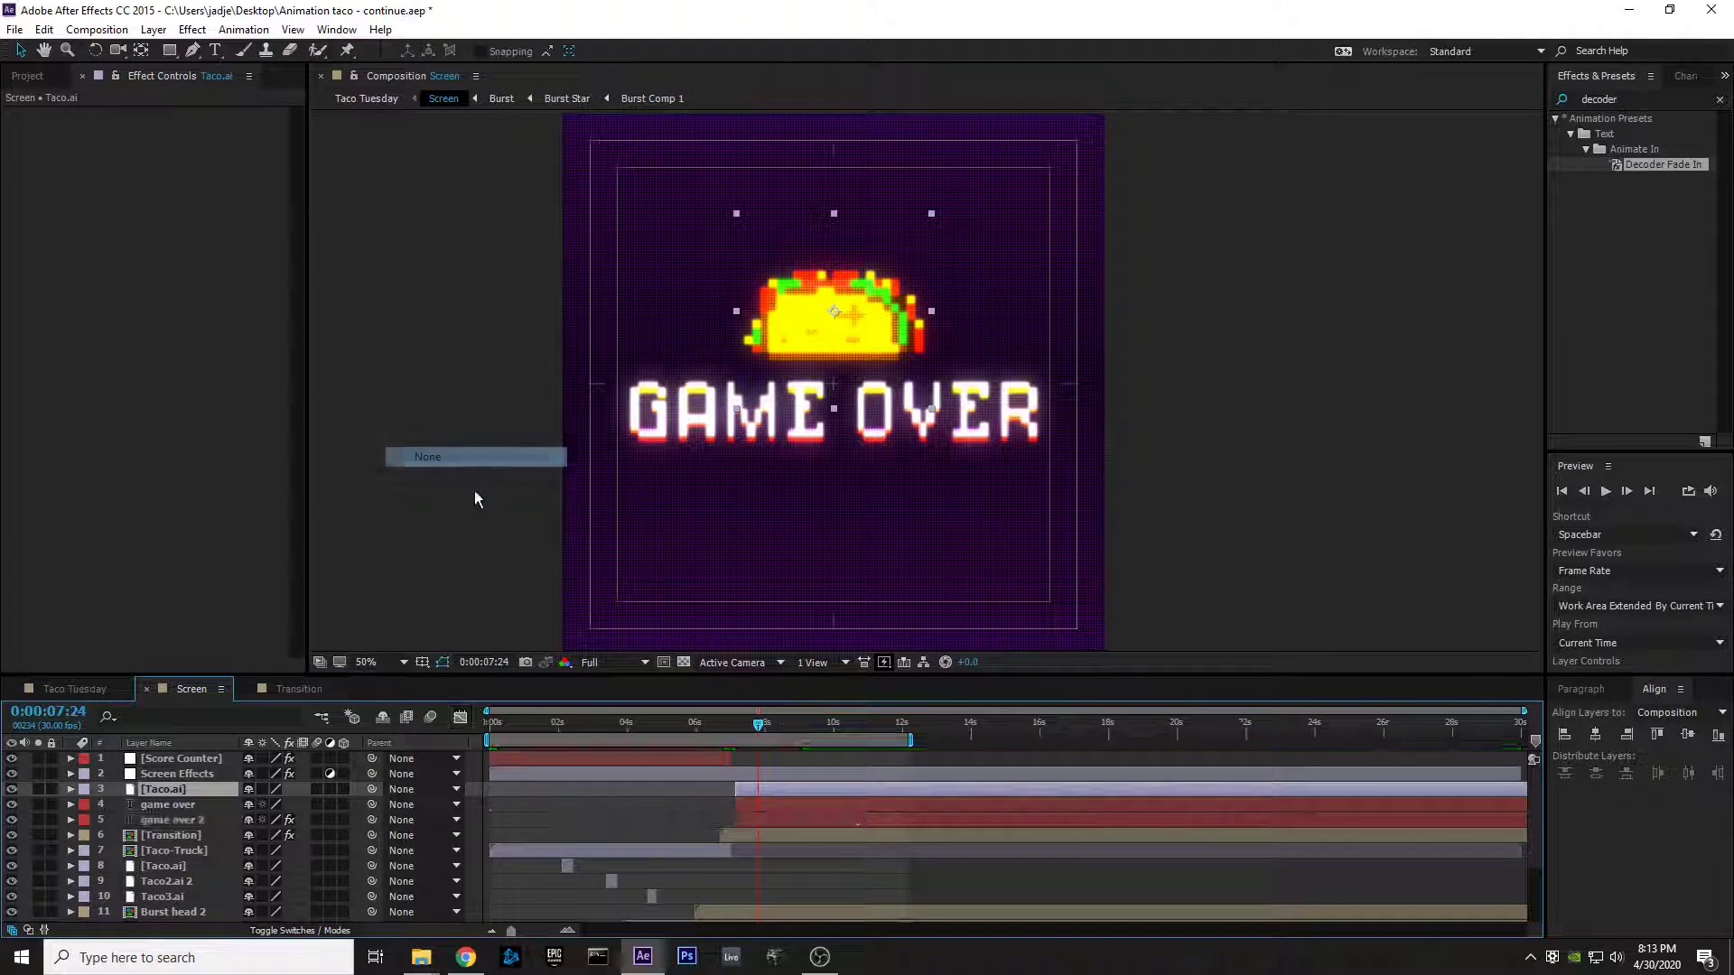
Step: Use the pick whip to parent the game over and game over 2 layers together to Taco.ai (layer 3)
{"action": "left_click", "coordinate": [181, 806]}
{"action": "left_click", "coordinate": [185, 820], "text": "shift"}
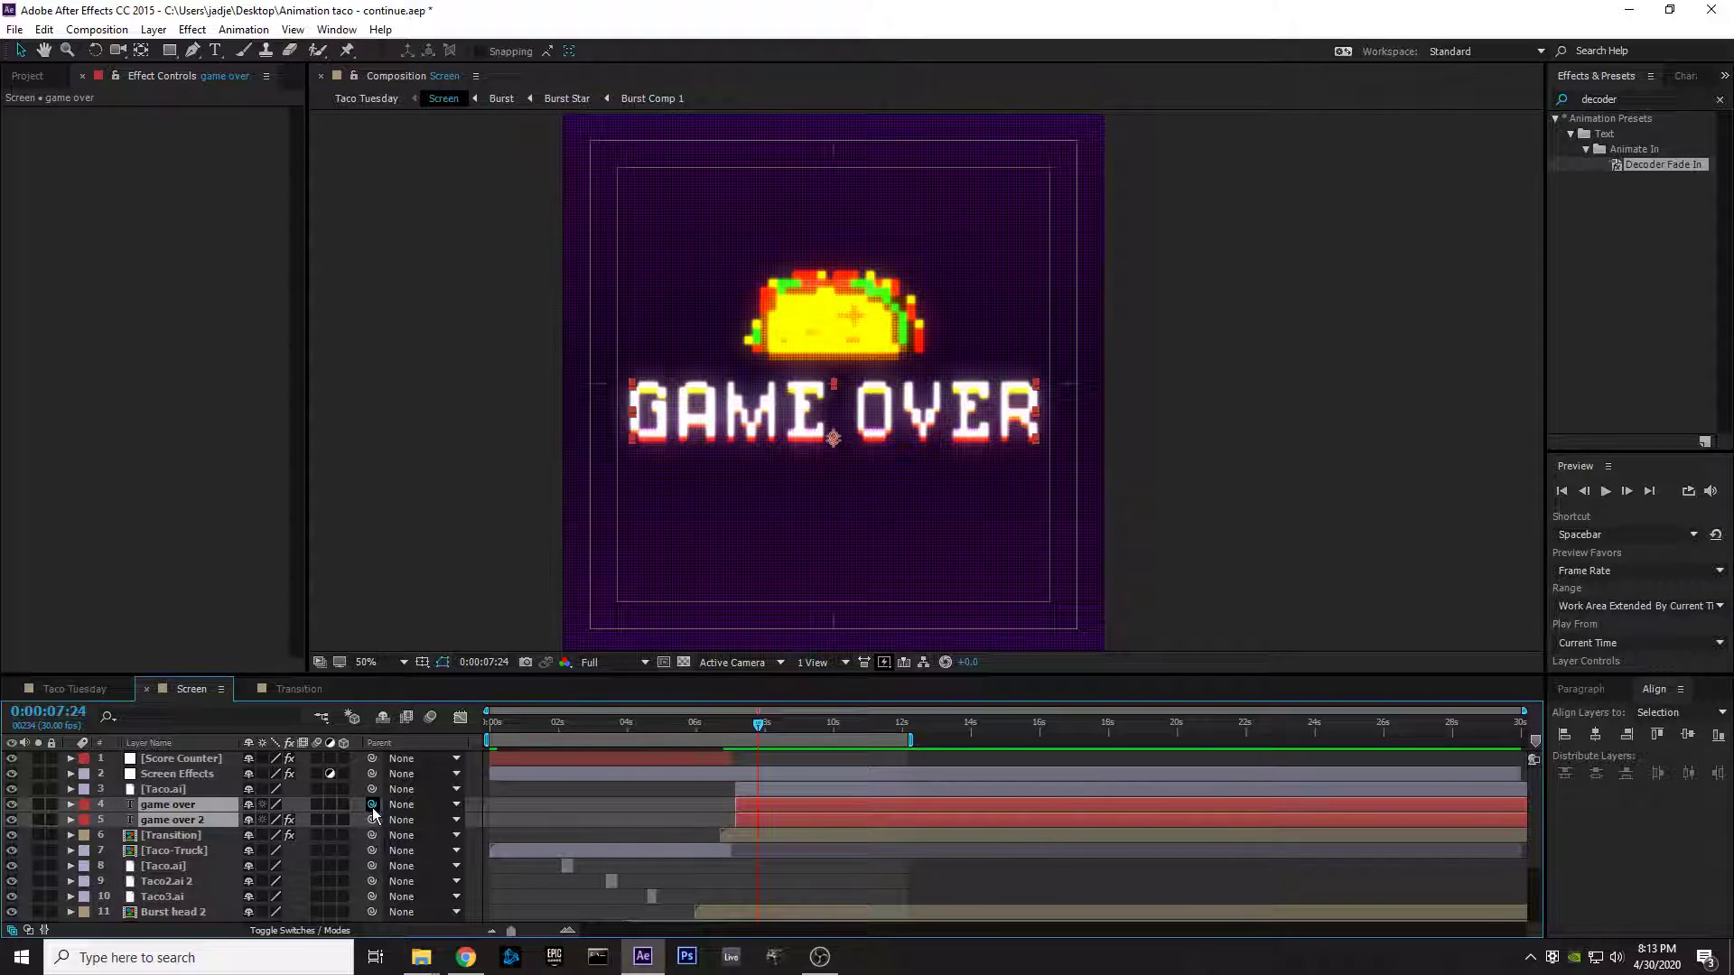
{"action": "left_click_drag", "start_coordinate": [375, 812], "coordinate": [172, 789]}
{"action": "left_click", "coordinate": [199, 837]}
{"action": "left_click", "coordinate": [199, 823]}
{"action": "left_click", "coordinate": [199, 807]}
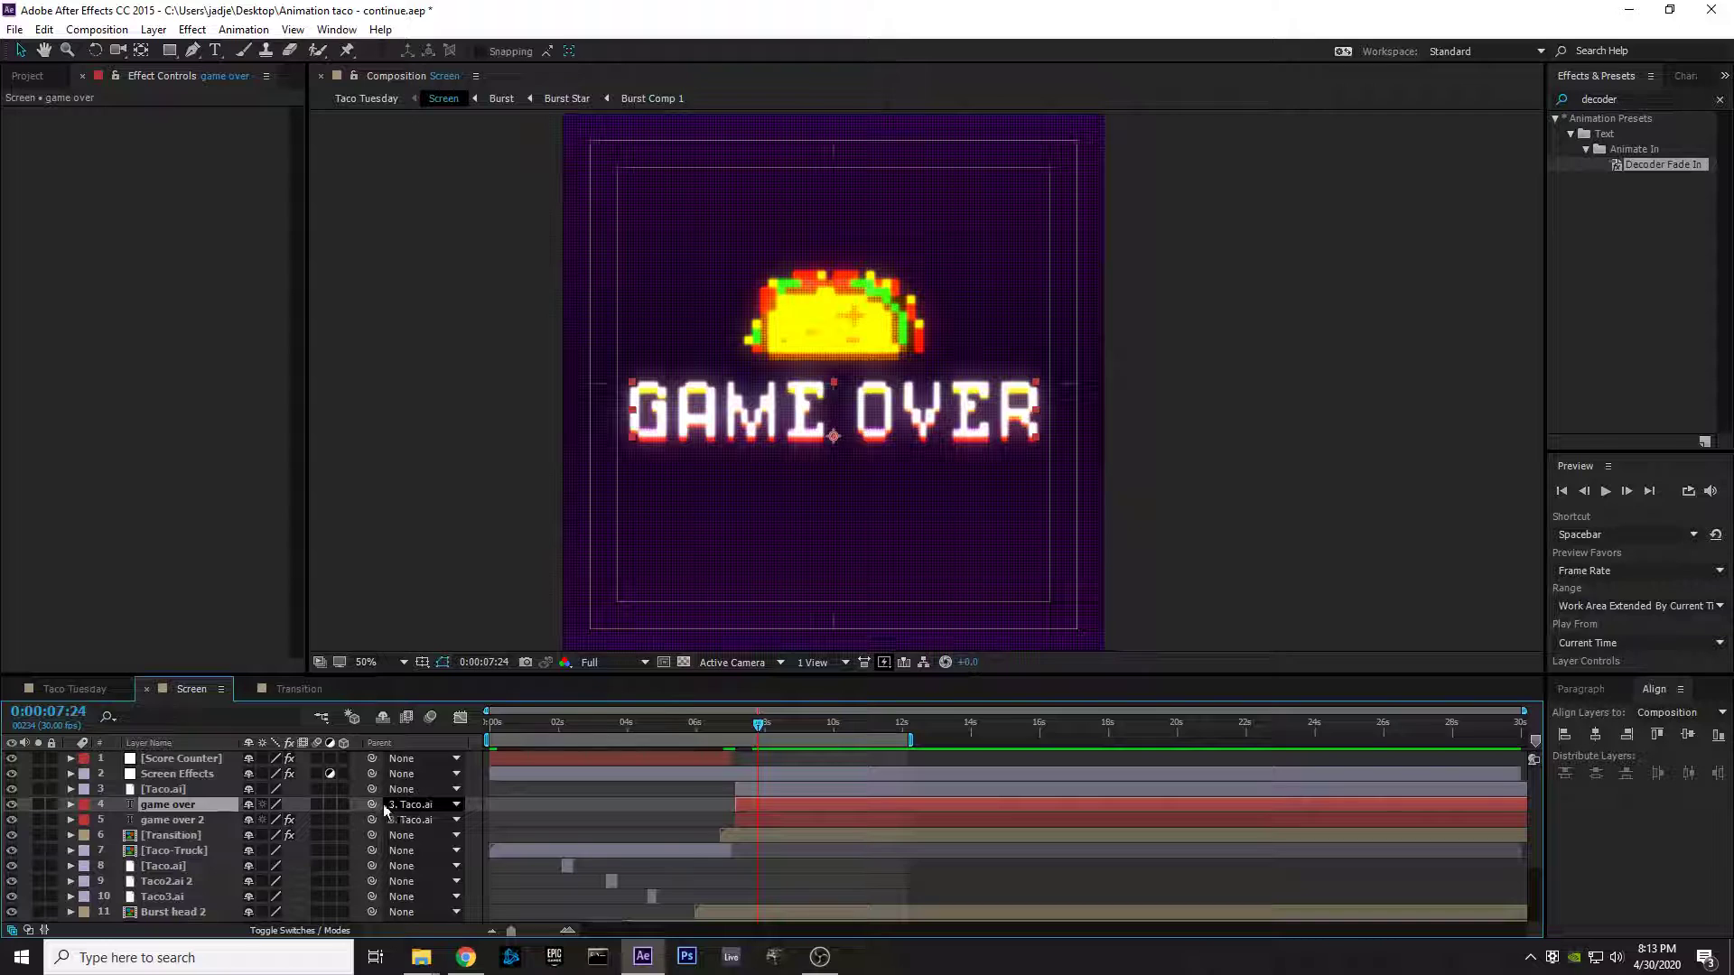
Step: Reveal the upper Taco.ai layer's Position and Scale and start keyframing both at 0:00:07:24
{"action": "left_click", "coordinate": [202, 790]}
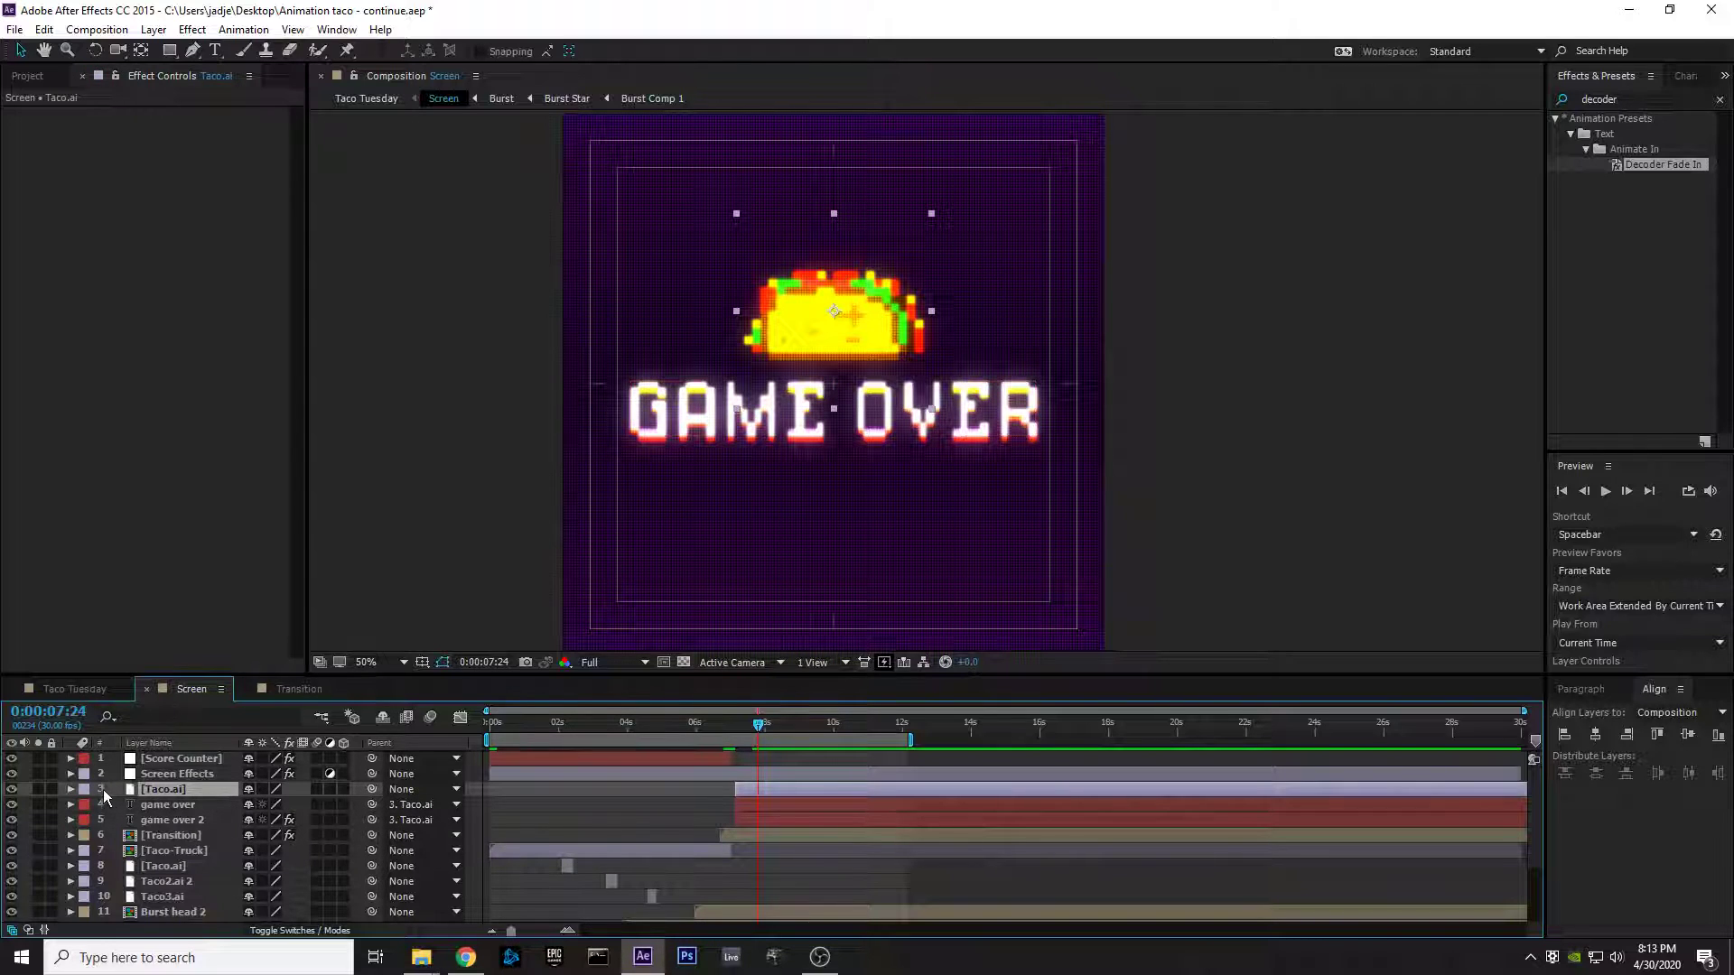
{"action": "key", "text": "p"}
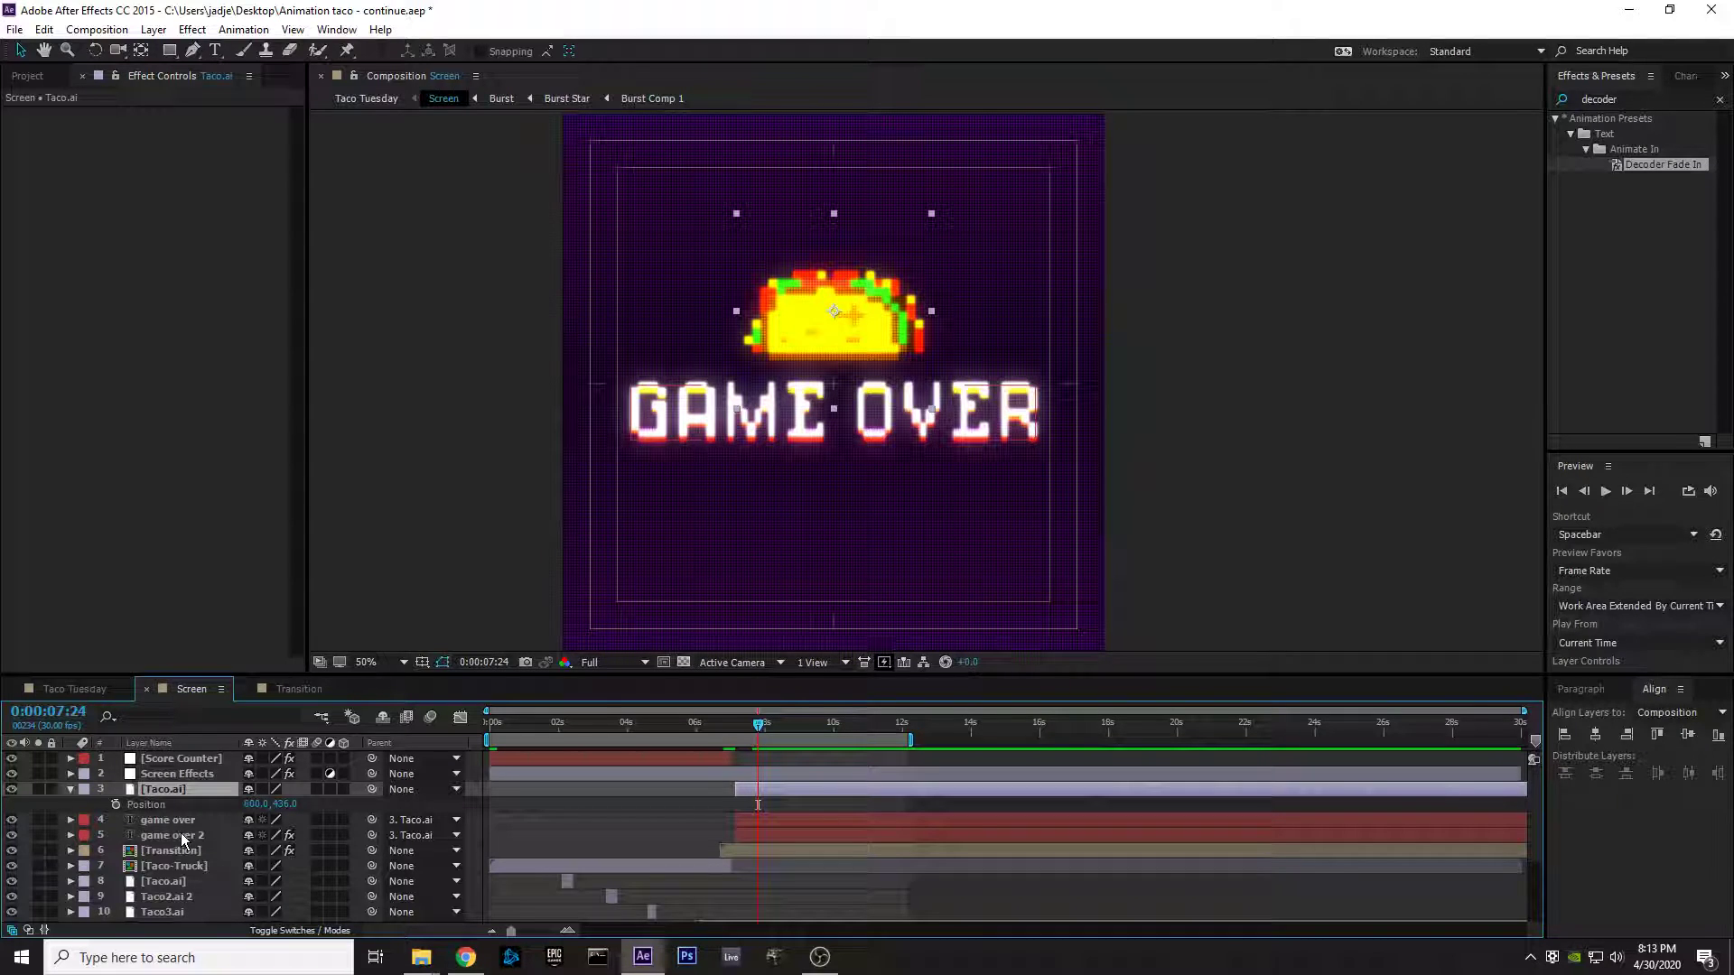
{"action": "key", "text": "shift+s"}
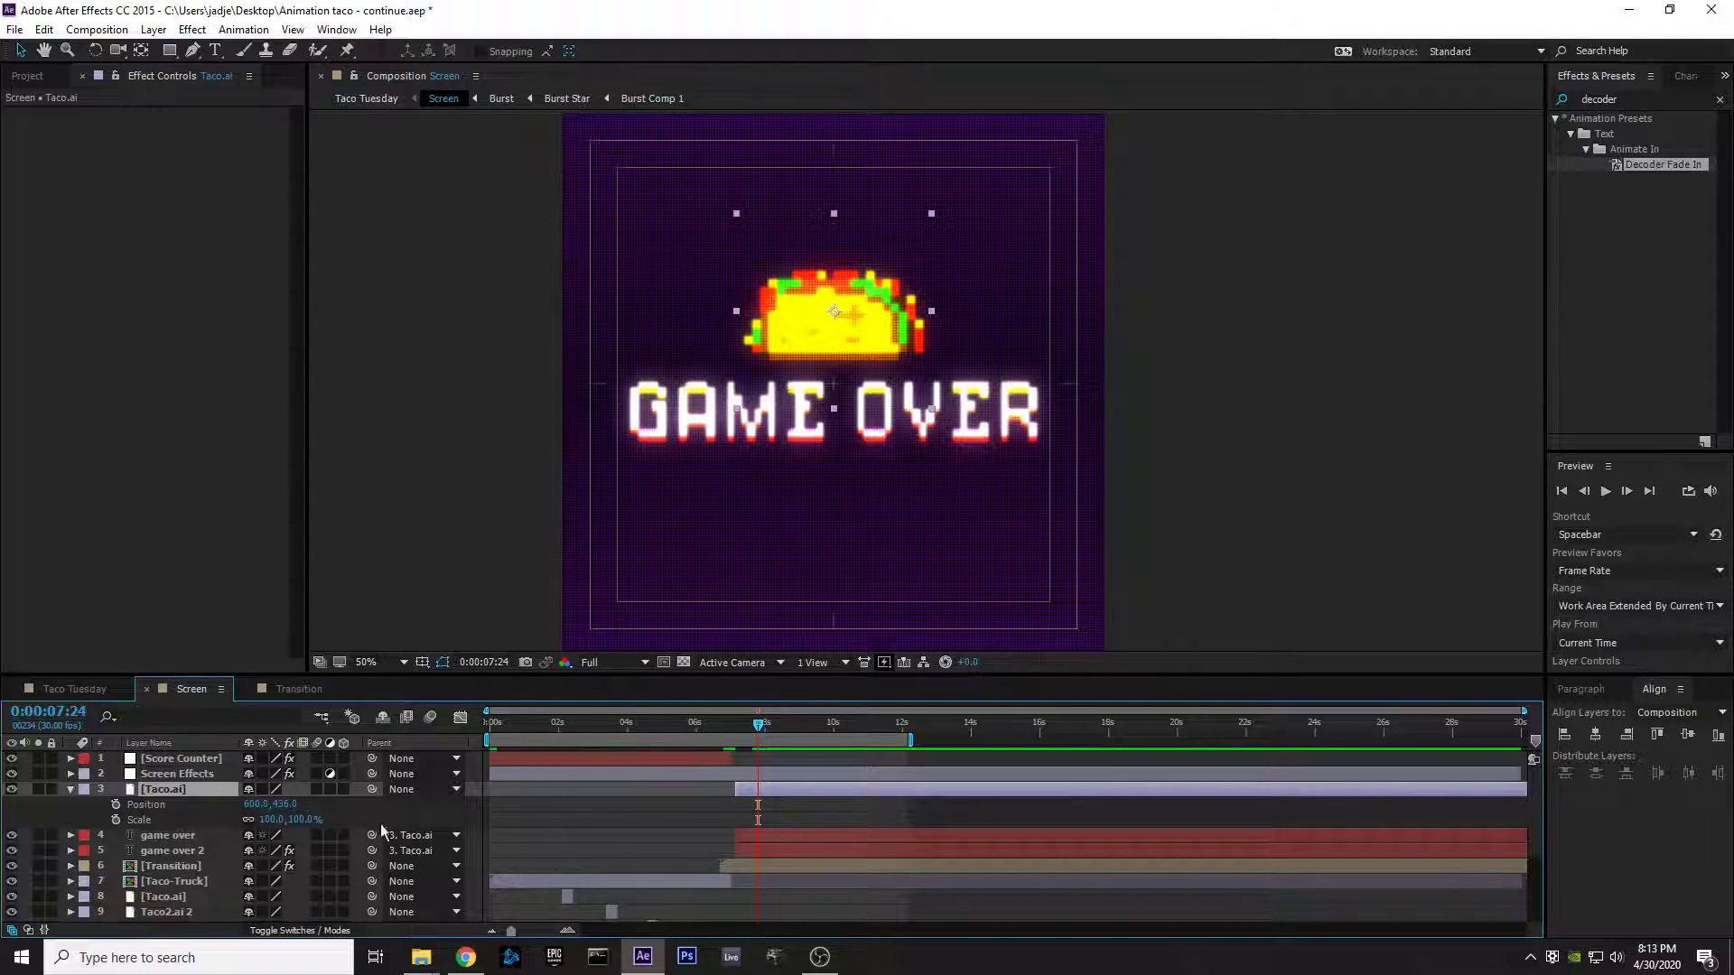
{"action": "left_click", "coordinate": [115, 804]}
{"action": "left_click", "coordinate": [115, 819]}
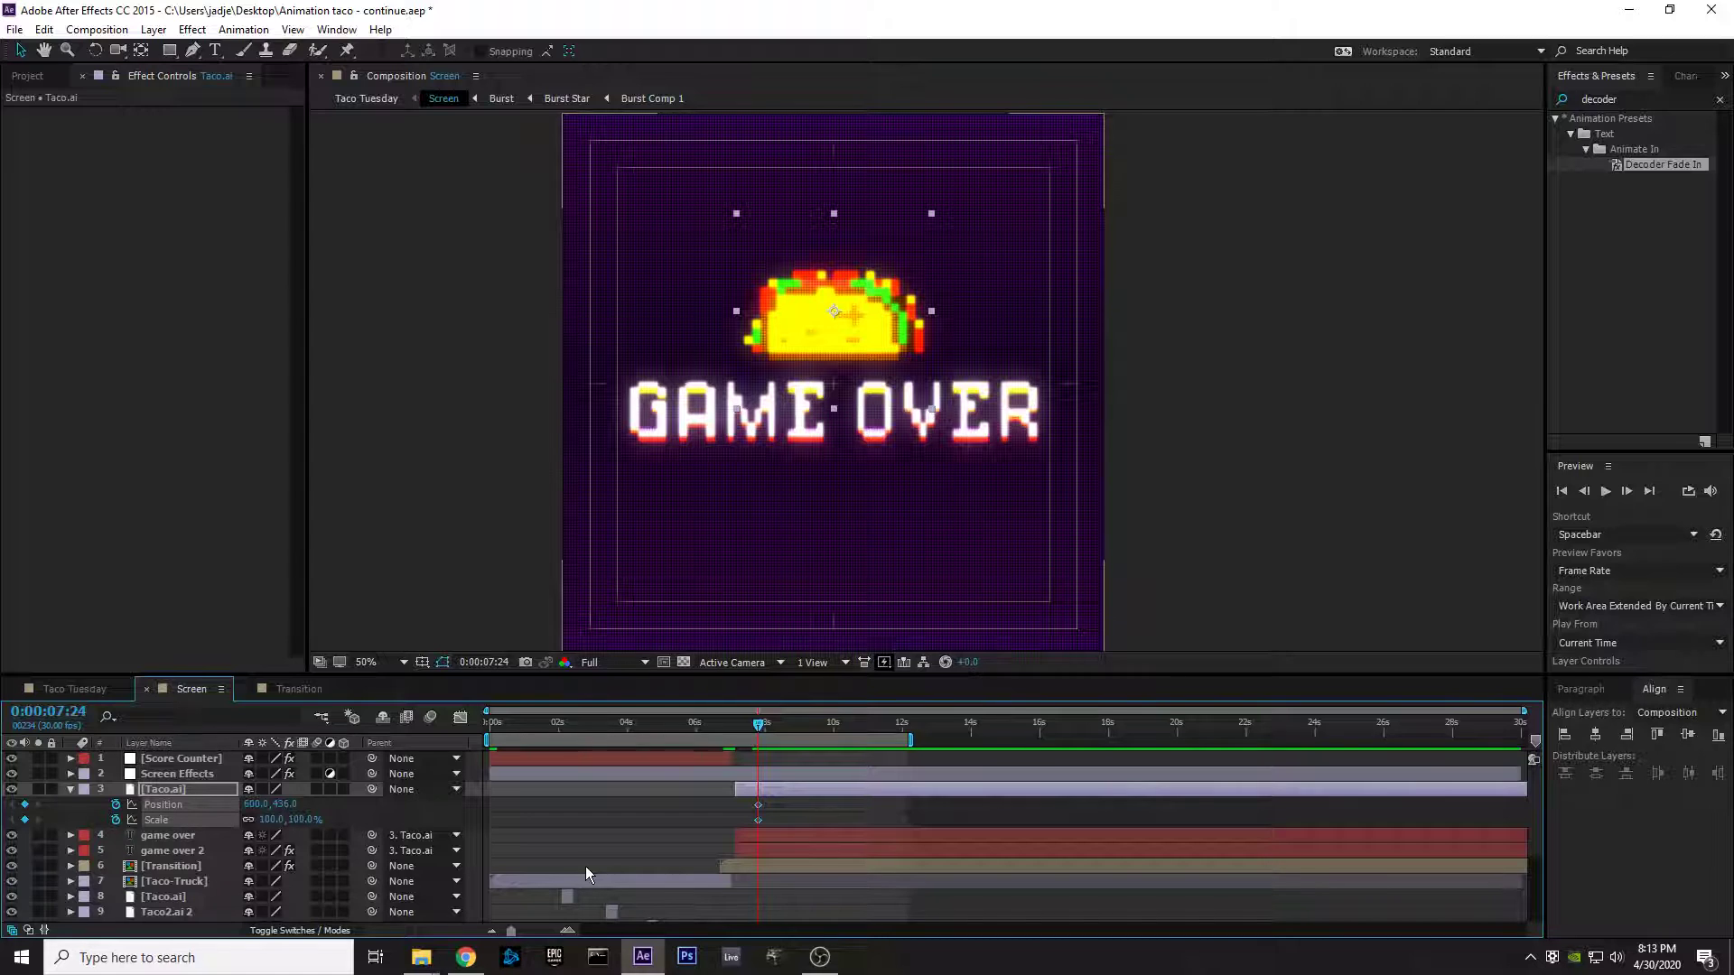
Step: Add a Scale keyframe of 50% to the upper Taco.ai layer at 0:00:08:04
{"action": "key", "text": "Page_Down"}
{"action": "key", "text": "Page_Down"}
{"action": "key", "text": "Page_Down"}
{"action": "key", "text": "Page_Down"}
{"action": "key", "text": "Page_Down"}
{"action": "left_click", "coordinate": [269, 819]}
{"action": "type", "text": "50"}
{"action": "key", "text": "Return"}
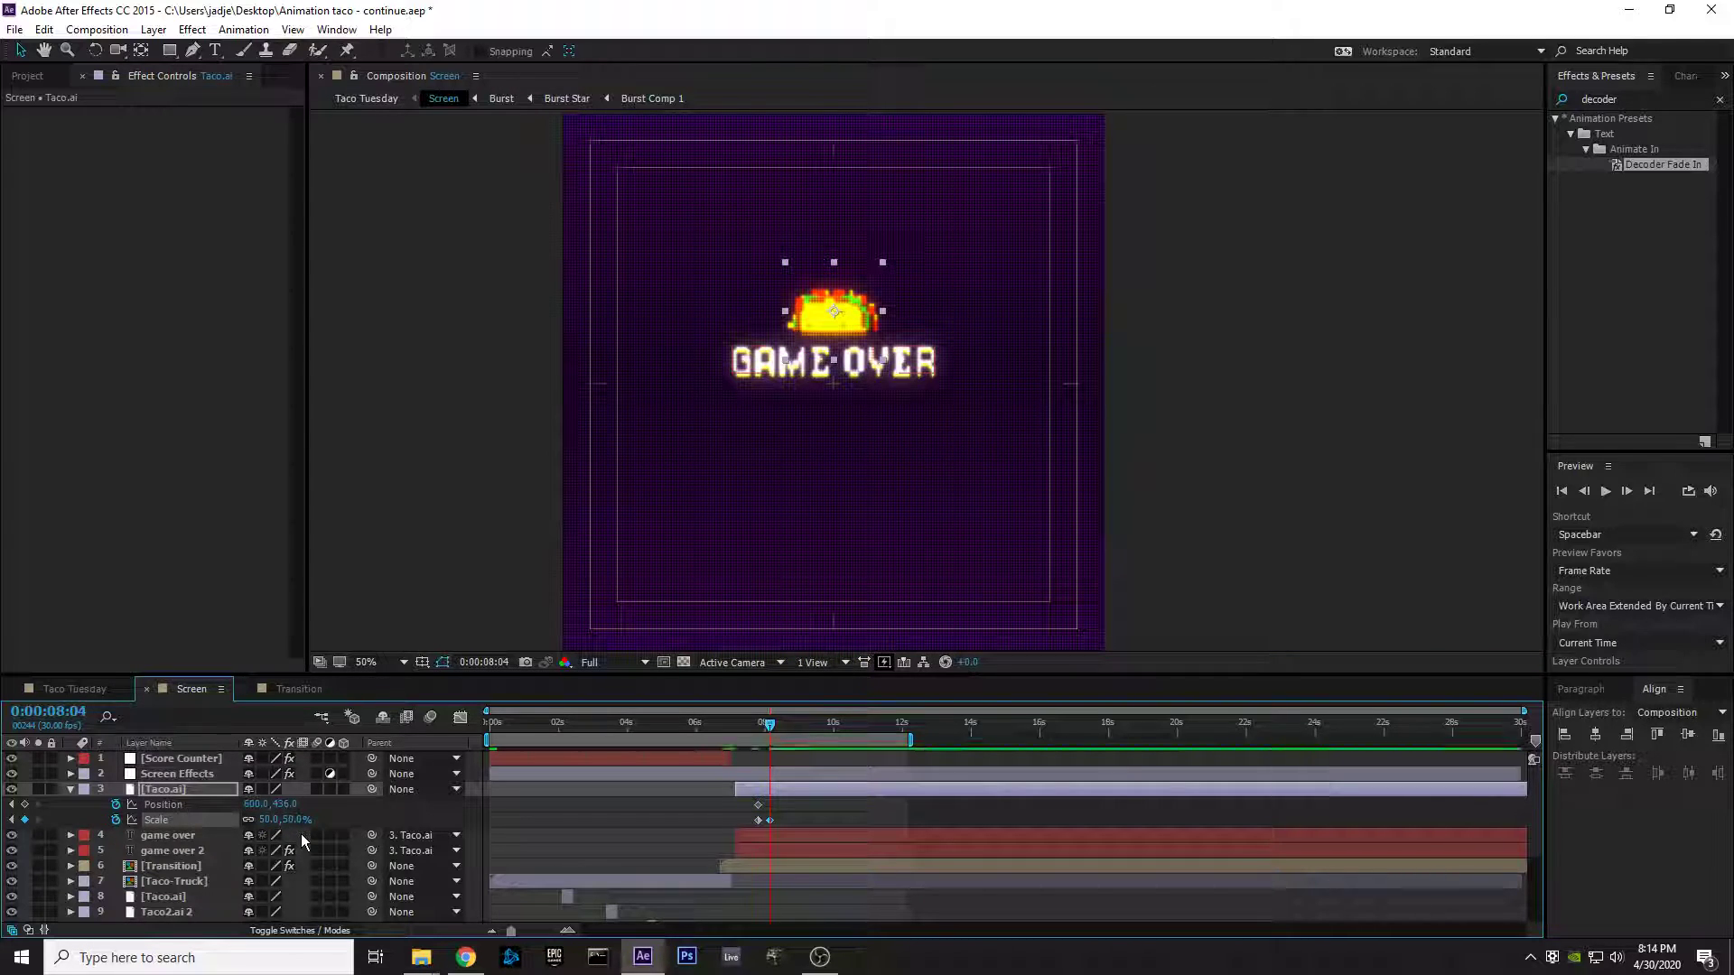
Step: Add a Position keyframe to the upper Taco.ai layer at 0:00:08:04 by raising the taco to a Y value of 86
{"action": "left_click_drag", "start_coordinate": [285, 803], "coordinate": [7, 758]}
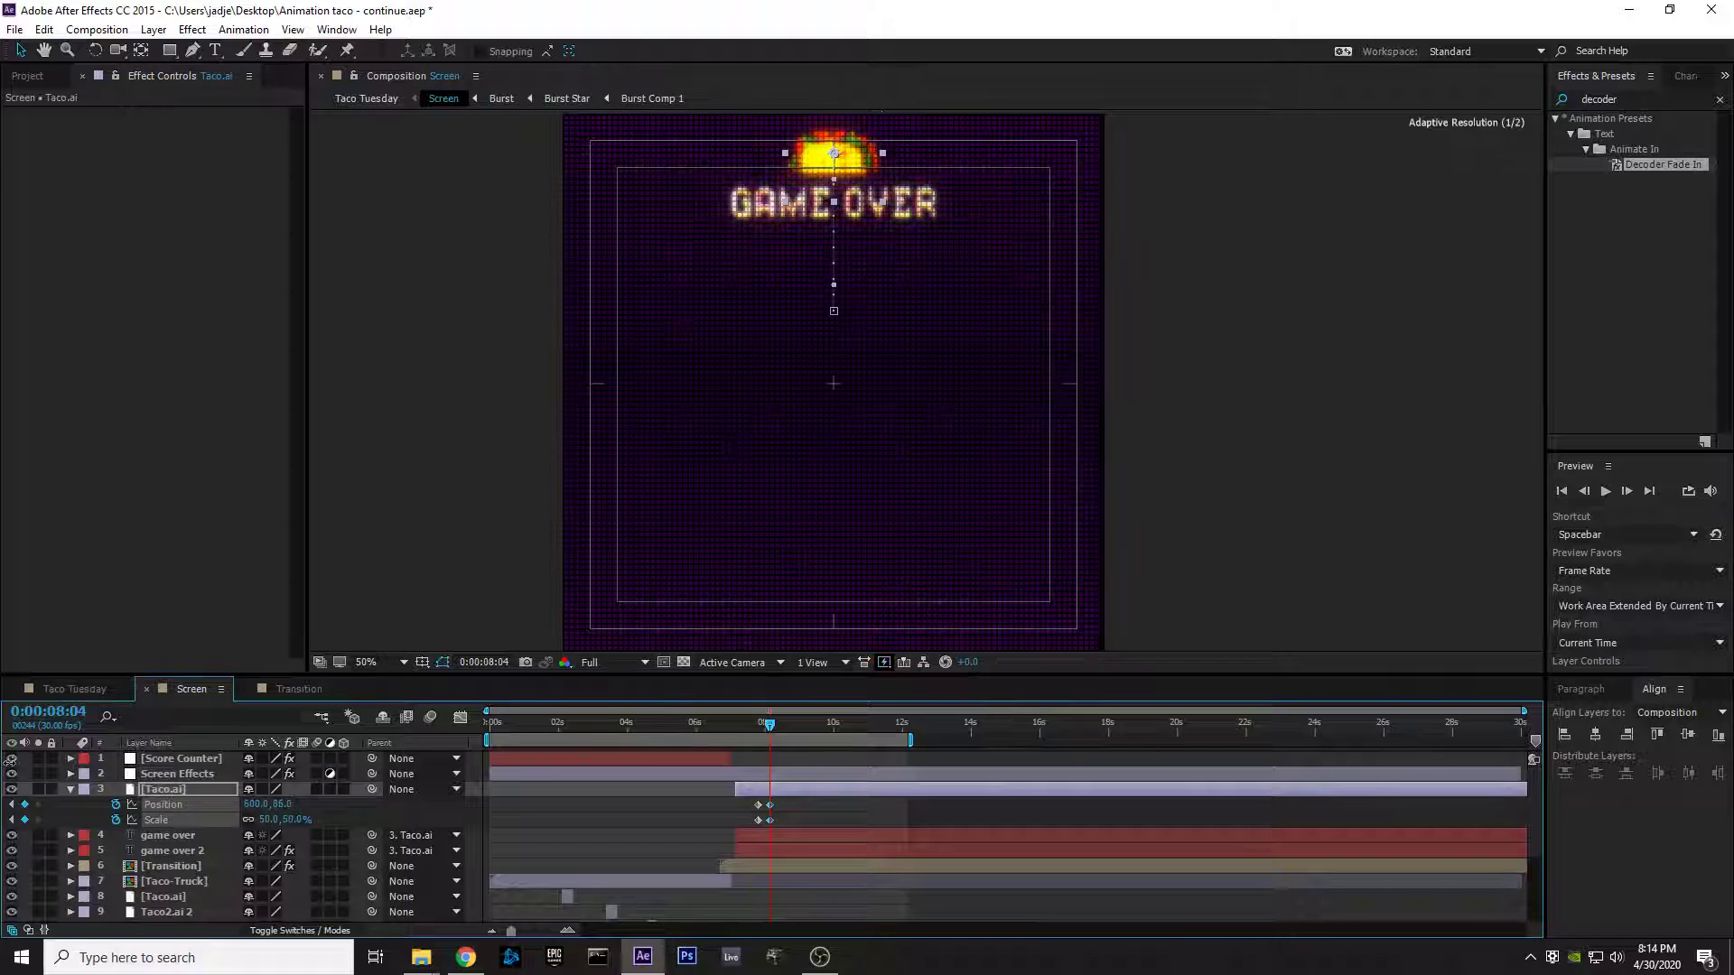
Step: Preview the Screen composition from before the end screen, lowering the viewer resolution to Half for playback
{"action": "left_click_drag", "start_coordinate": [770, 724], "coordinate": [692, 729]}
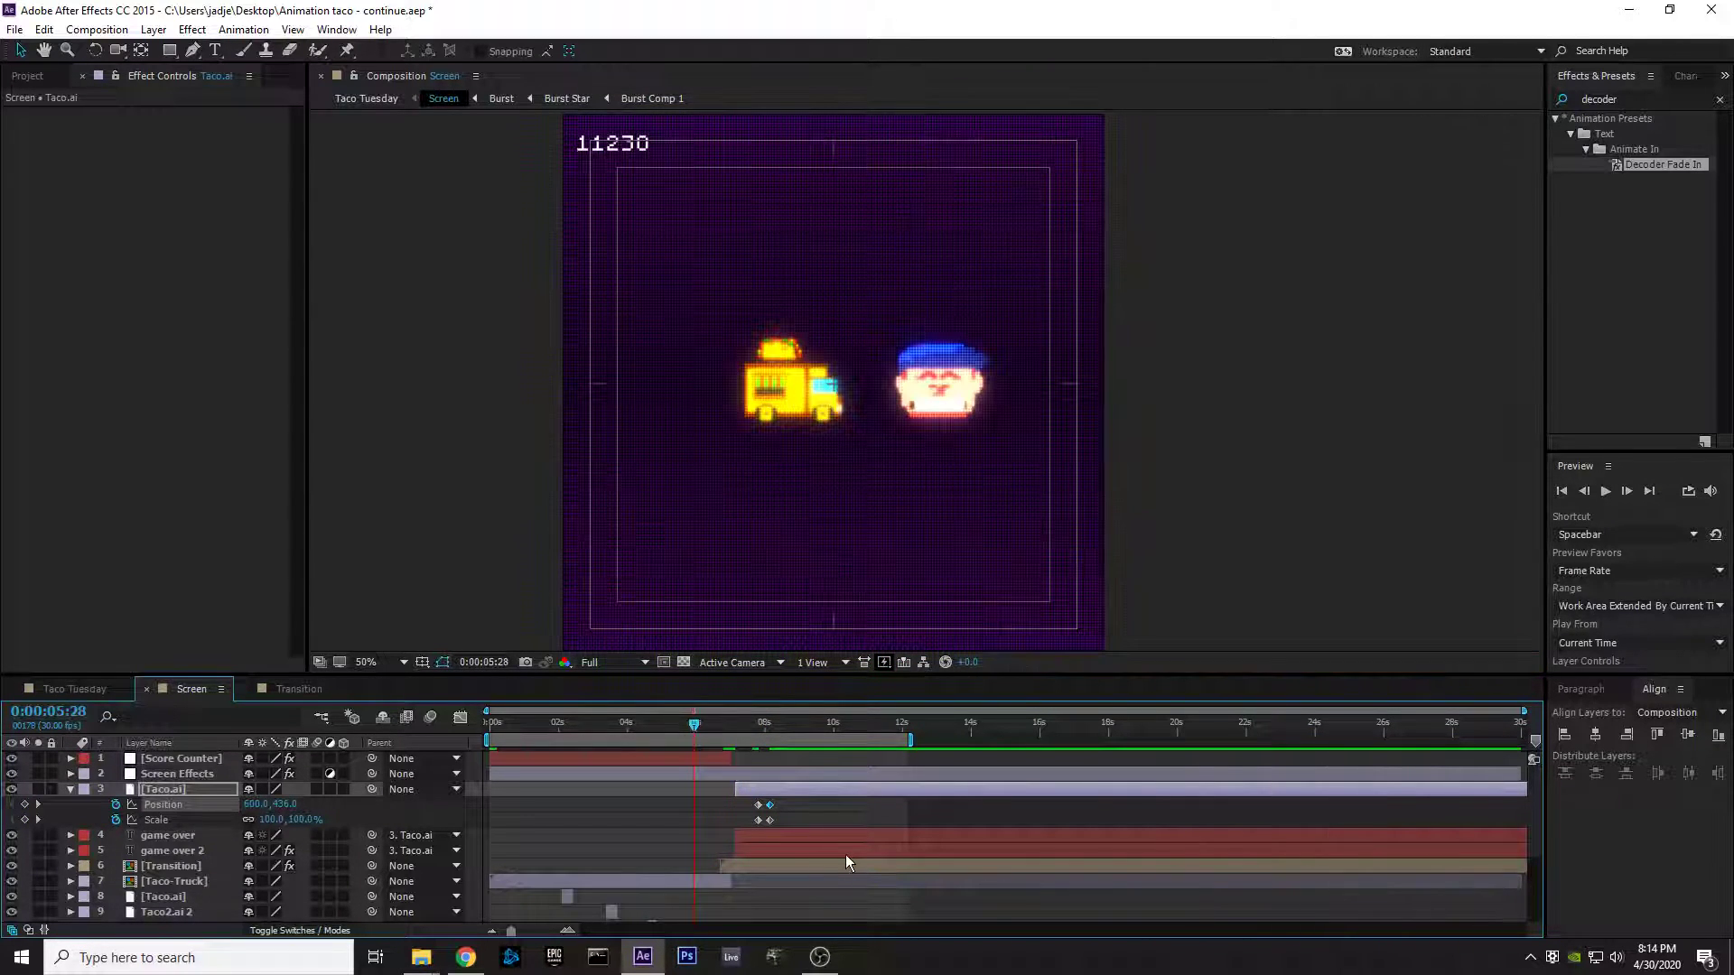
{"action": "key", "text": "space"}
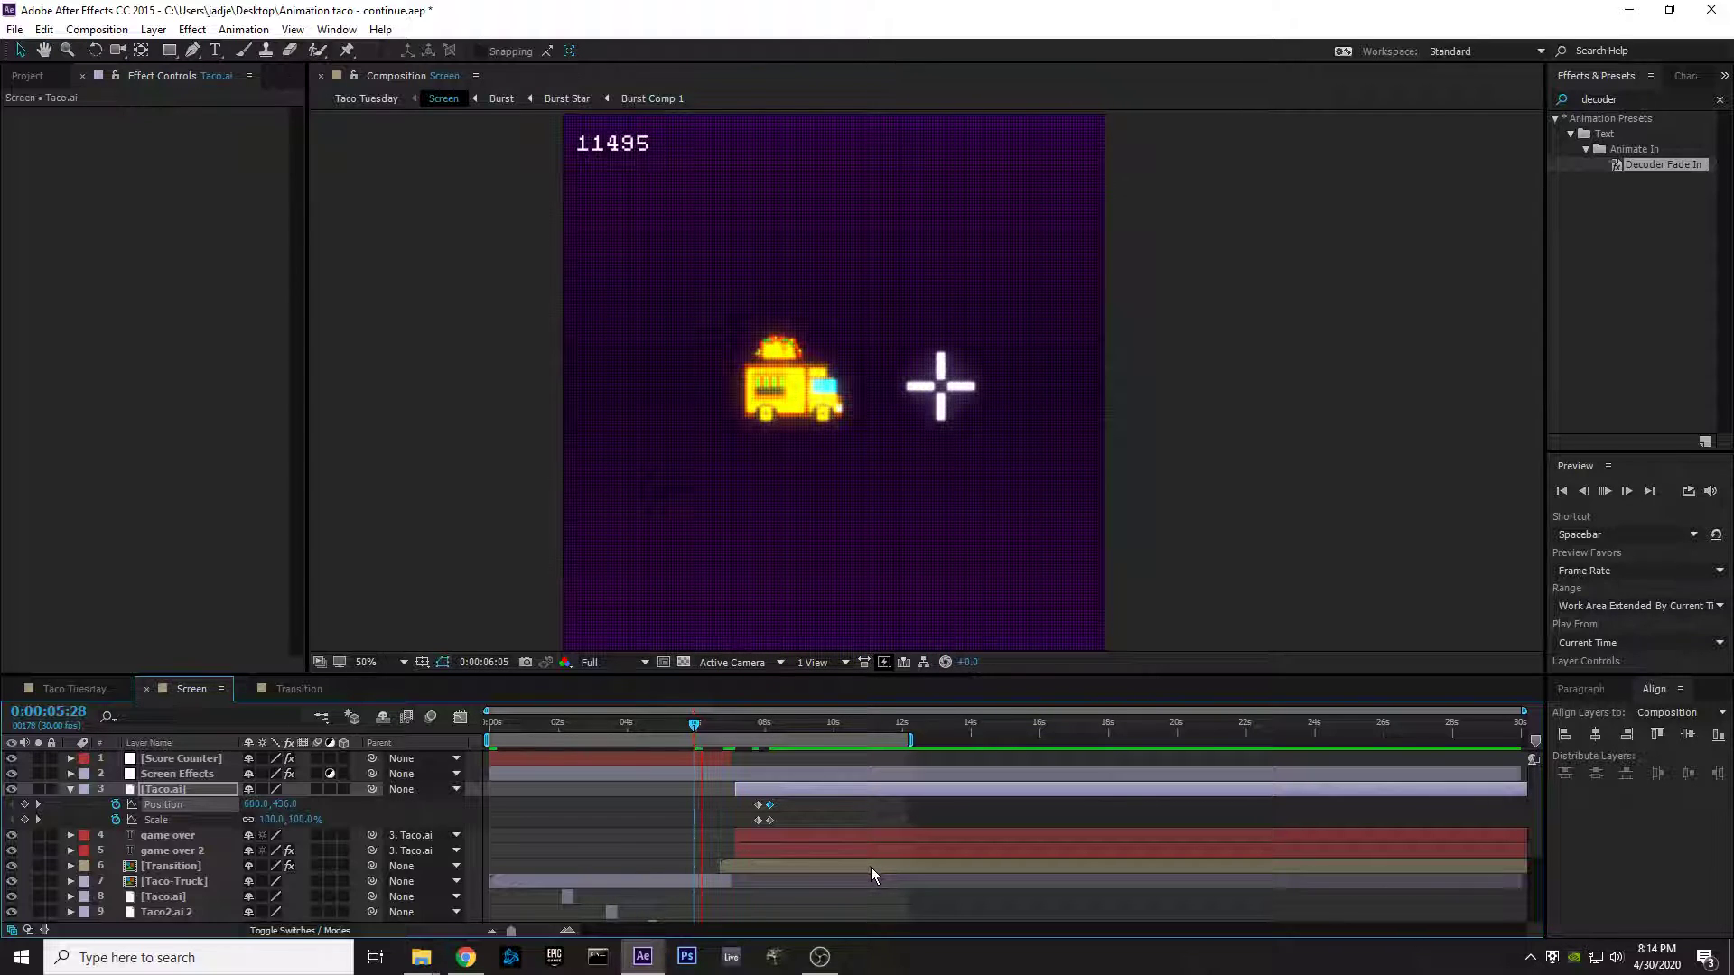
{"action": "key", "text": "space"}
{"action": "left_click", "coordinate": [600, 664]}
{"action": "left_click", "coordinate": [621, 735]}
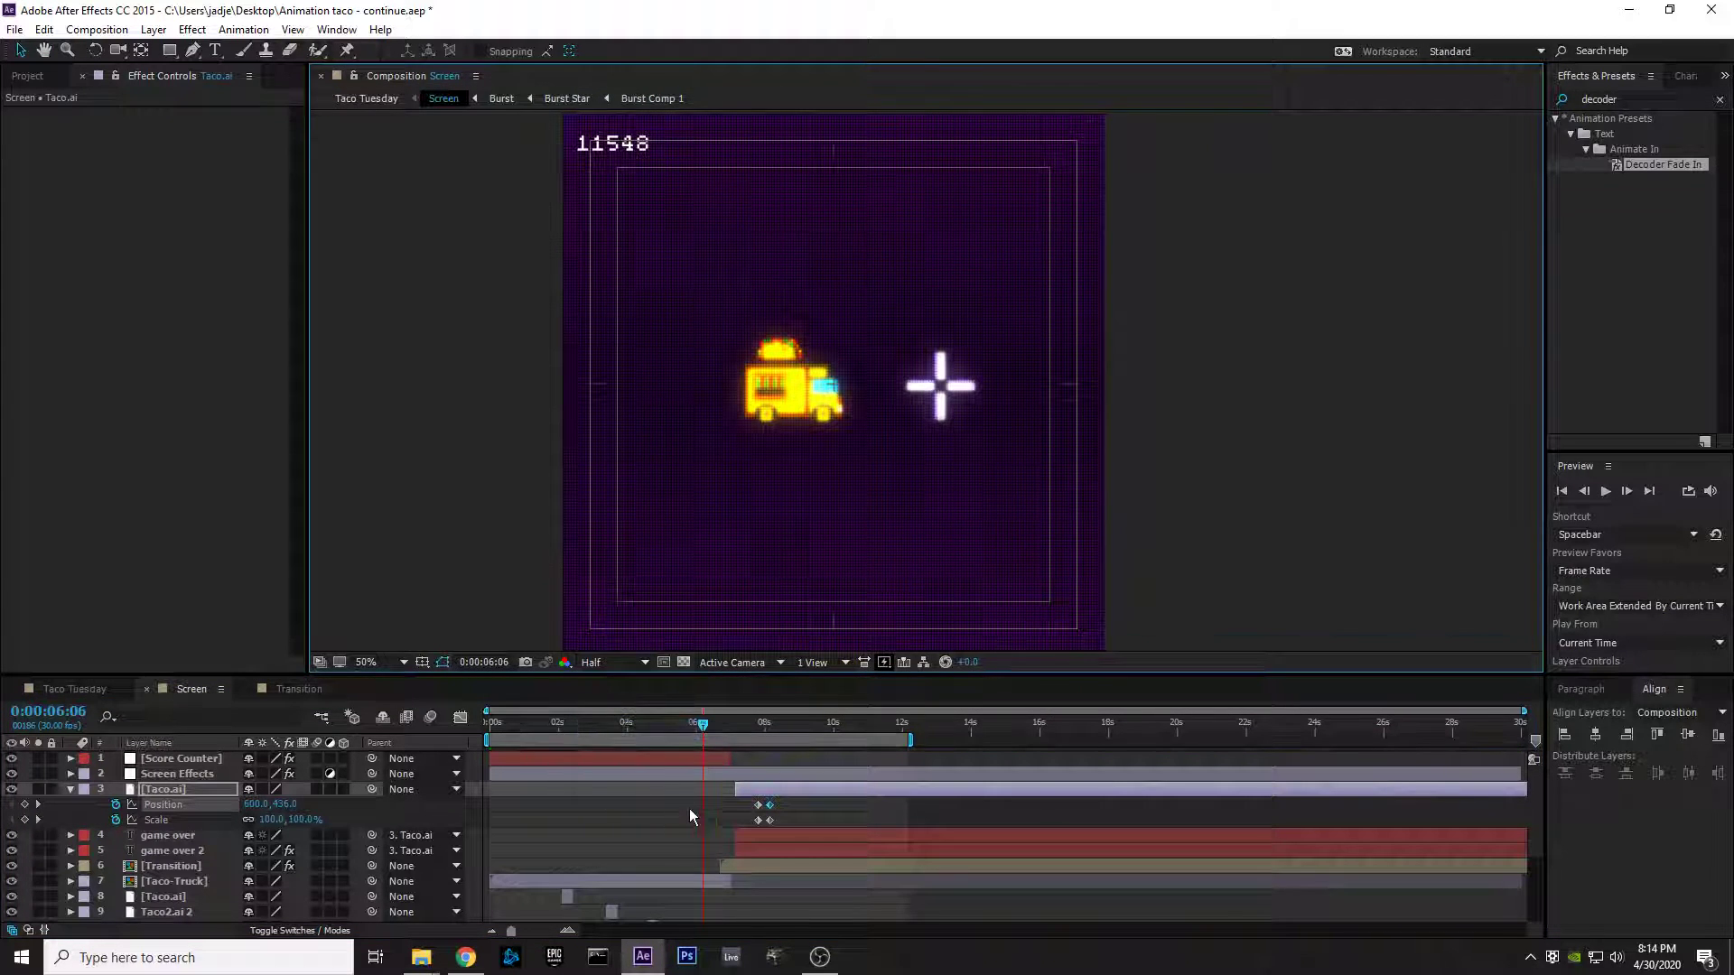
{"action": "key", "text": "space"}
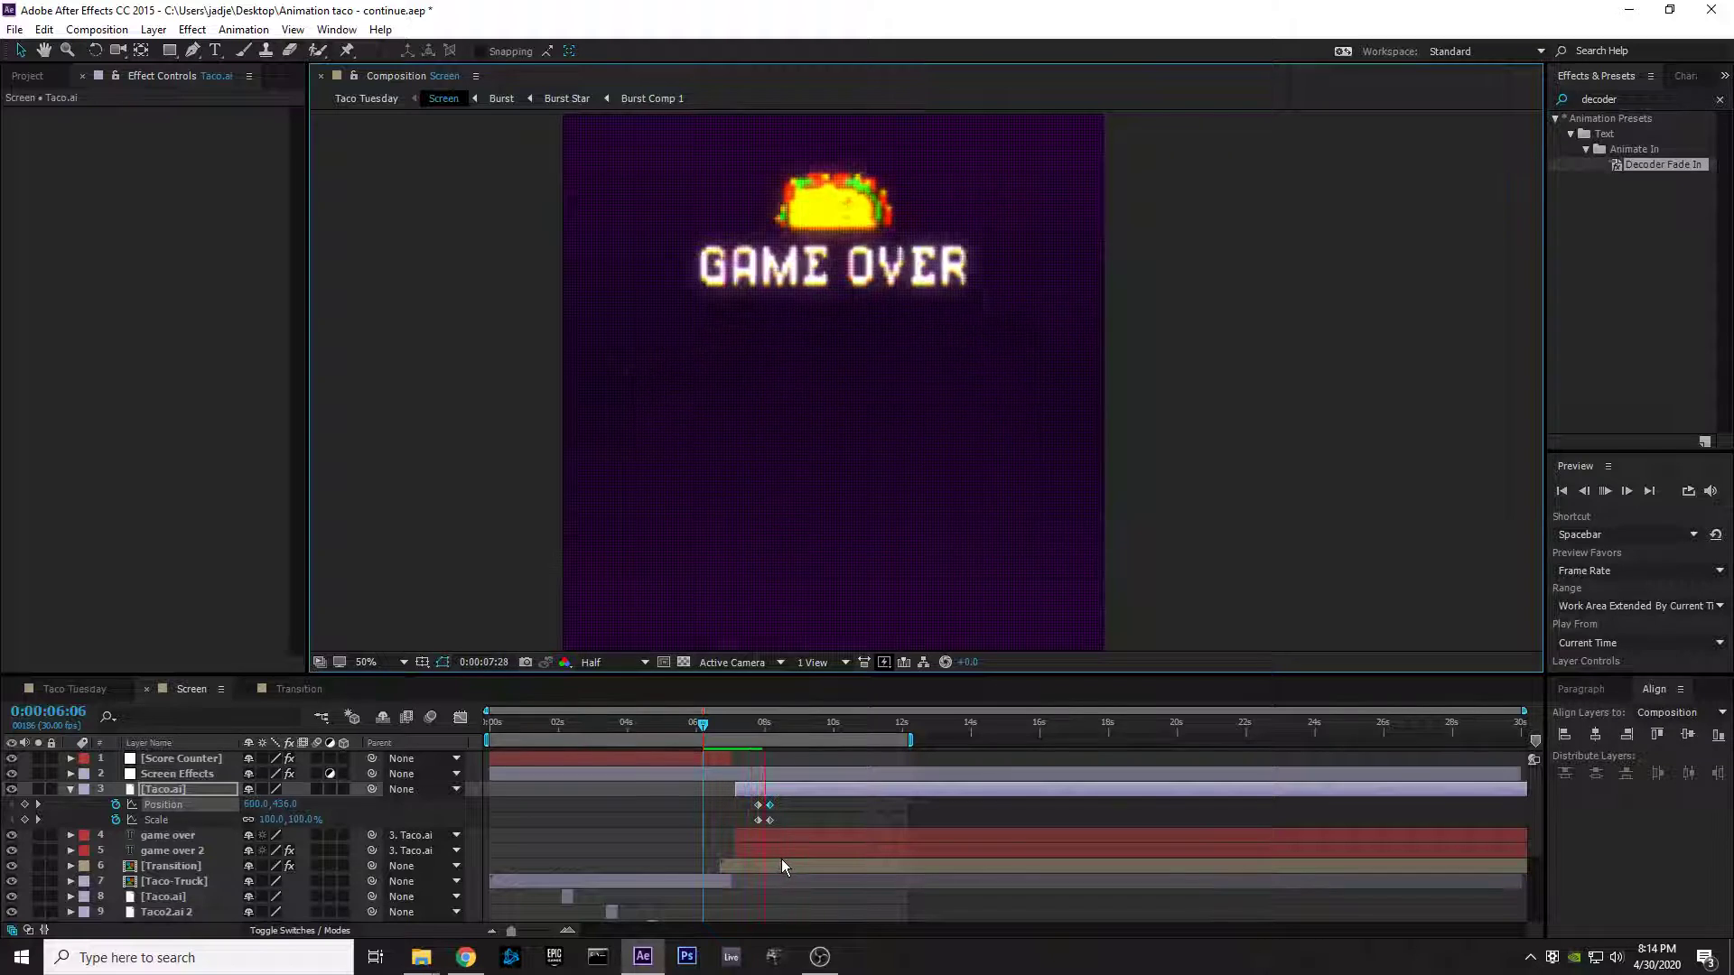
{"action": "key", "text": "space"}
Step: Select the upper Taco.ai layer's ending Position and Scale keyframes and scrub between 0:00:08:00 and 0:00:08:07 to examine the motion
{"action": "left_click", "coordinate": [817, 785]}
{"action": "left_click", "coordinate": [763, 716]}
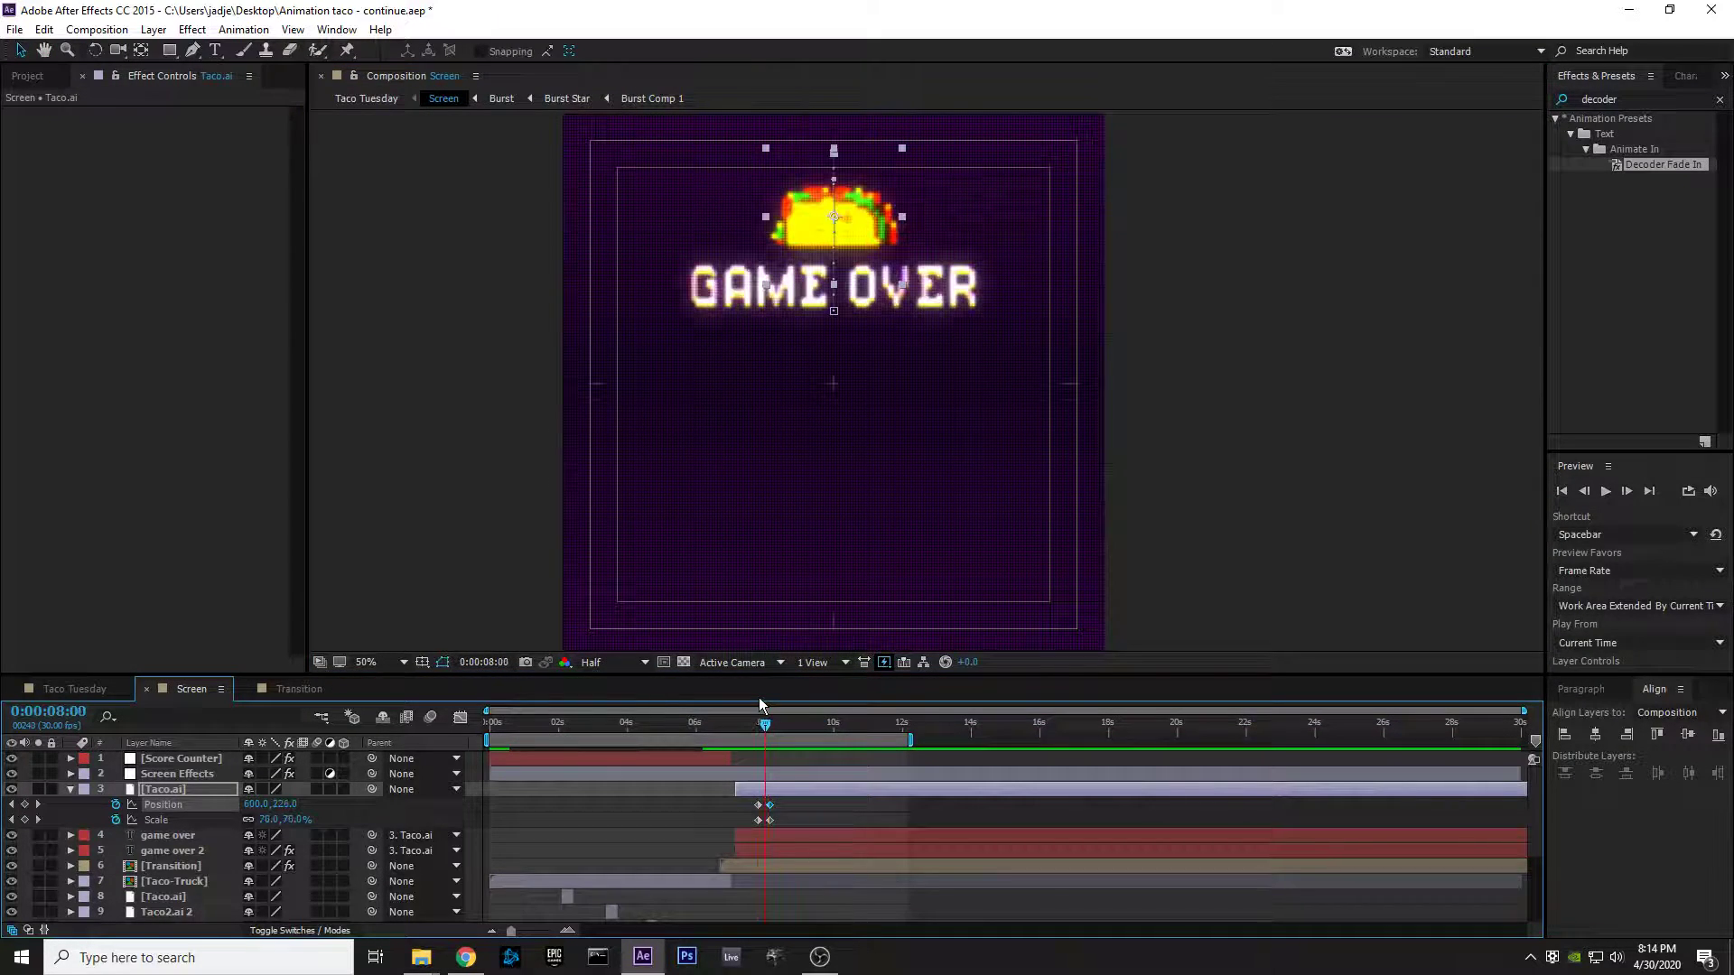
{"action": "left_click_drag", "start_coordinate": [781, 801], "coordinate": [767, 822]}
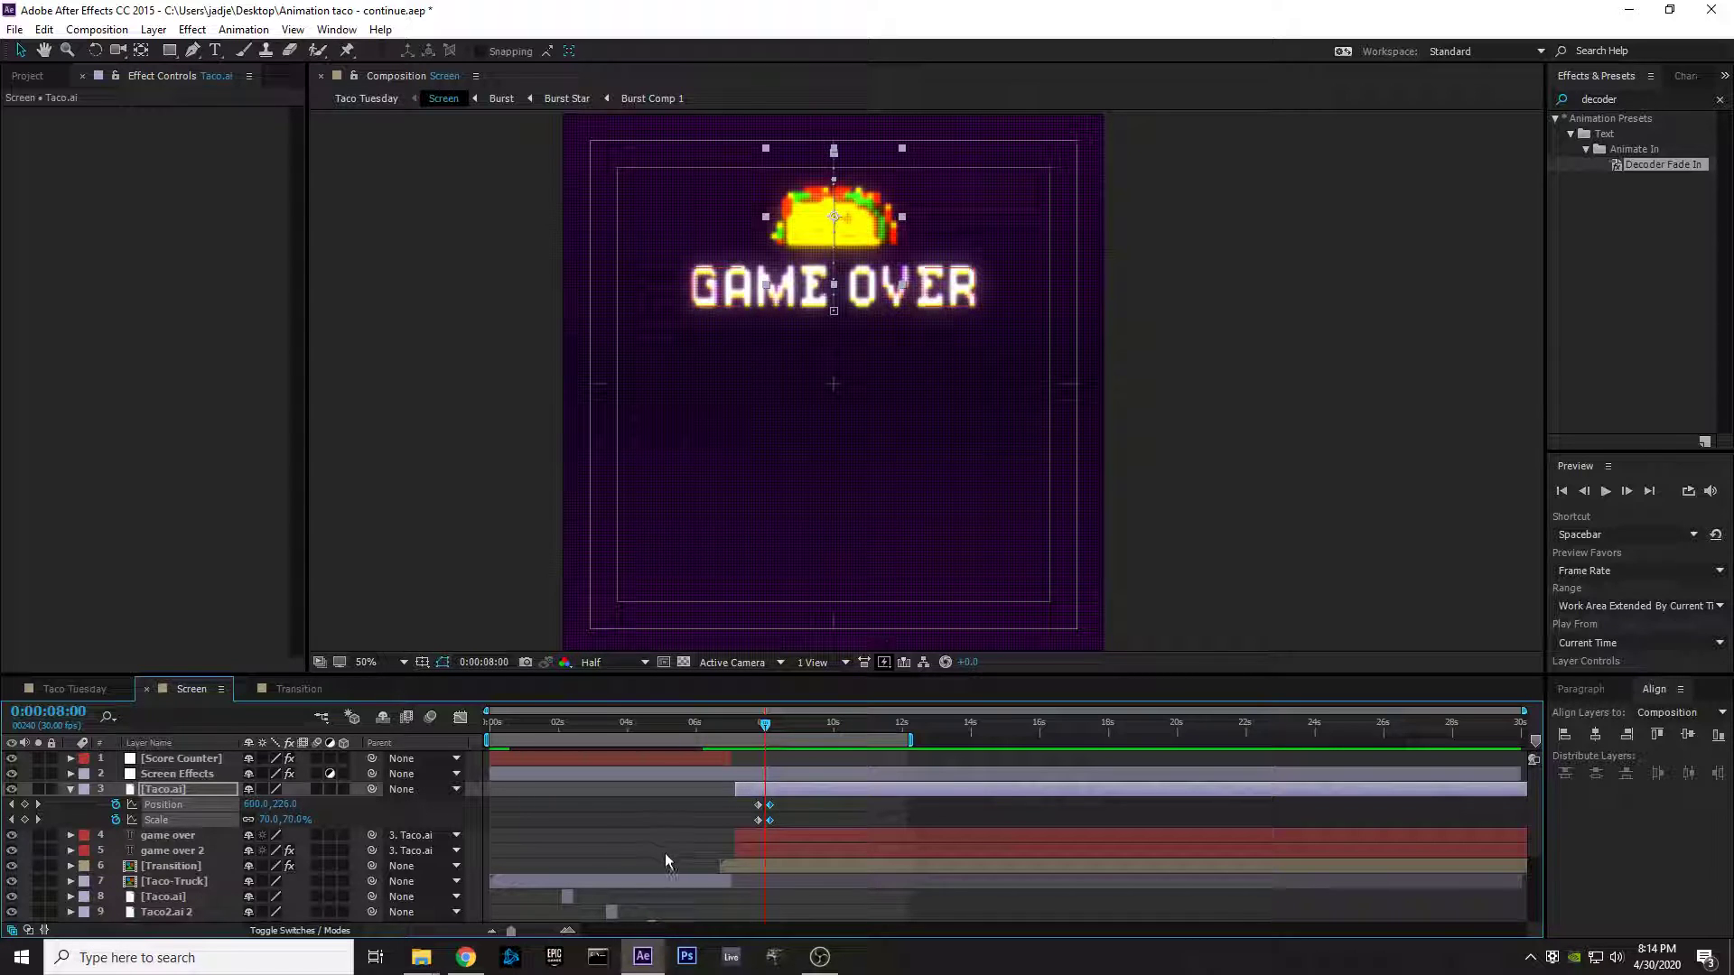
{"action": "left_click_drag", "start_coordinate": [765, 724], "coordinate": [773, 739]}
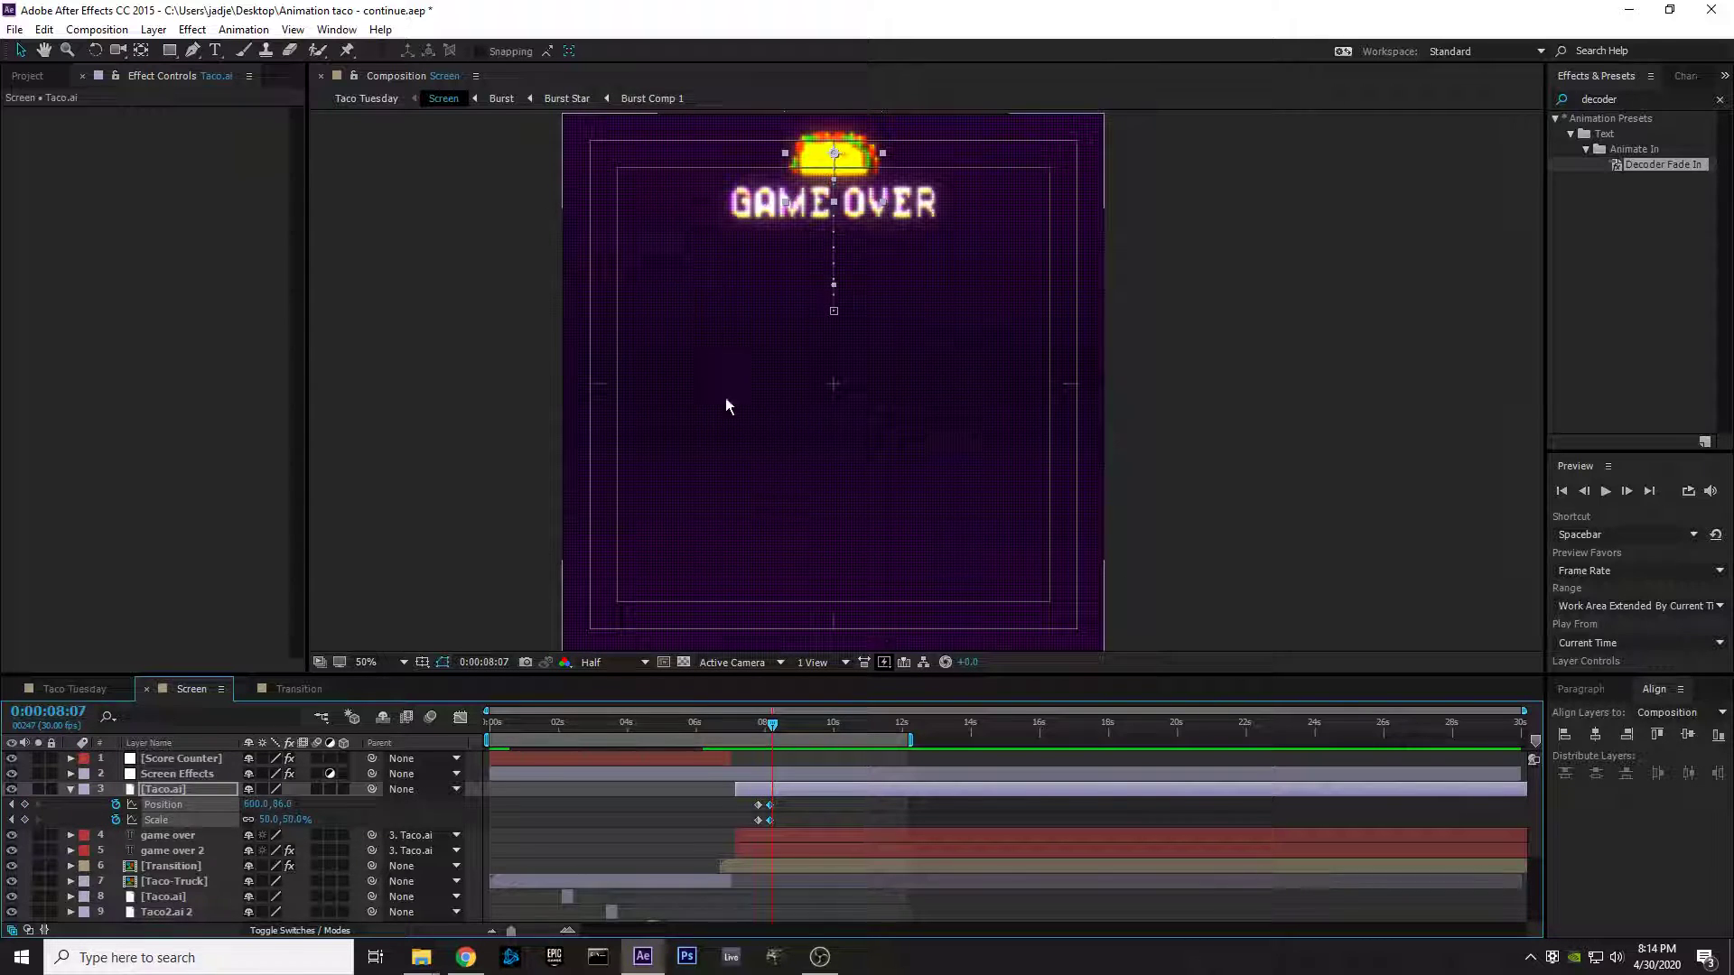
{"action": "mouse_move", "coordinate": [778, 726]}
{"action": "left_mouse_down"}
{"action": "mouse_move", "coordinate": [711, 733]}
{"action": "mouse_move", "coordinate": [775, 737]}
{"action": "left_mouse_up"}
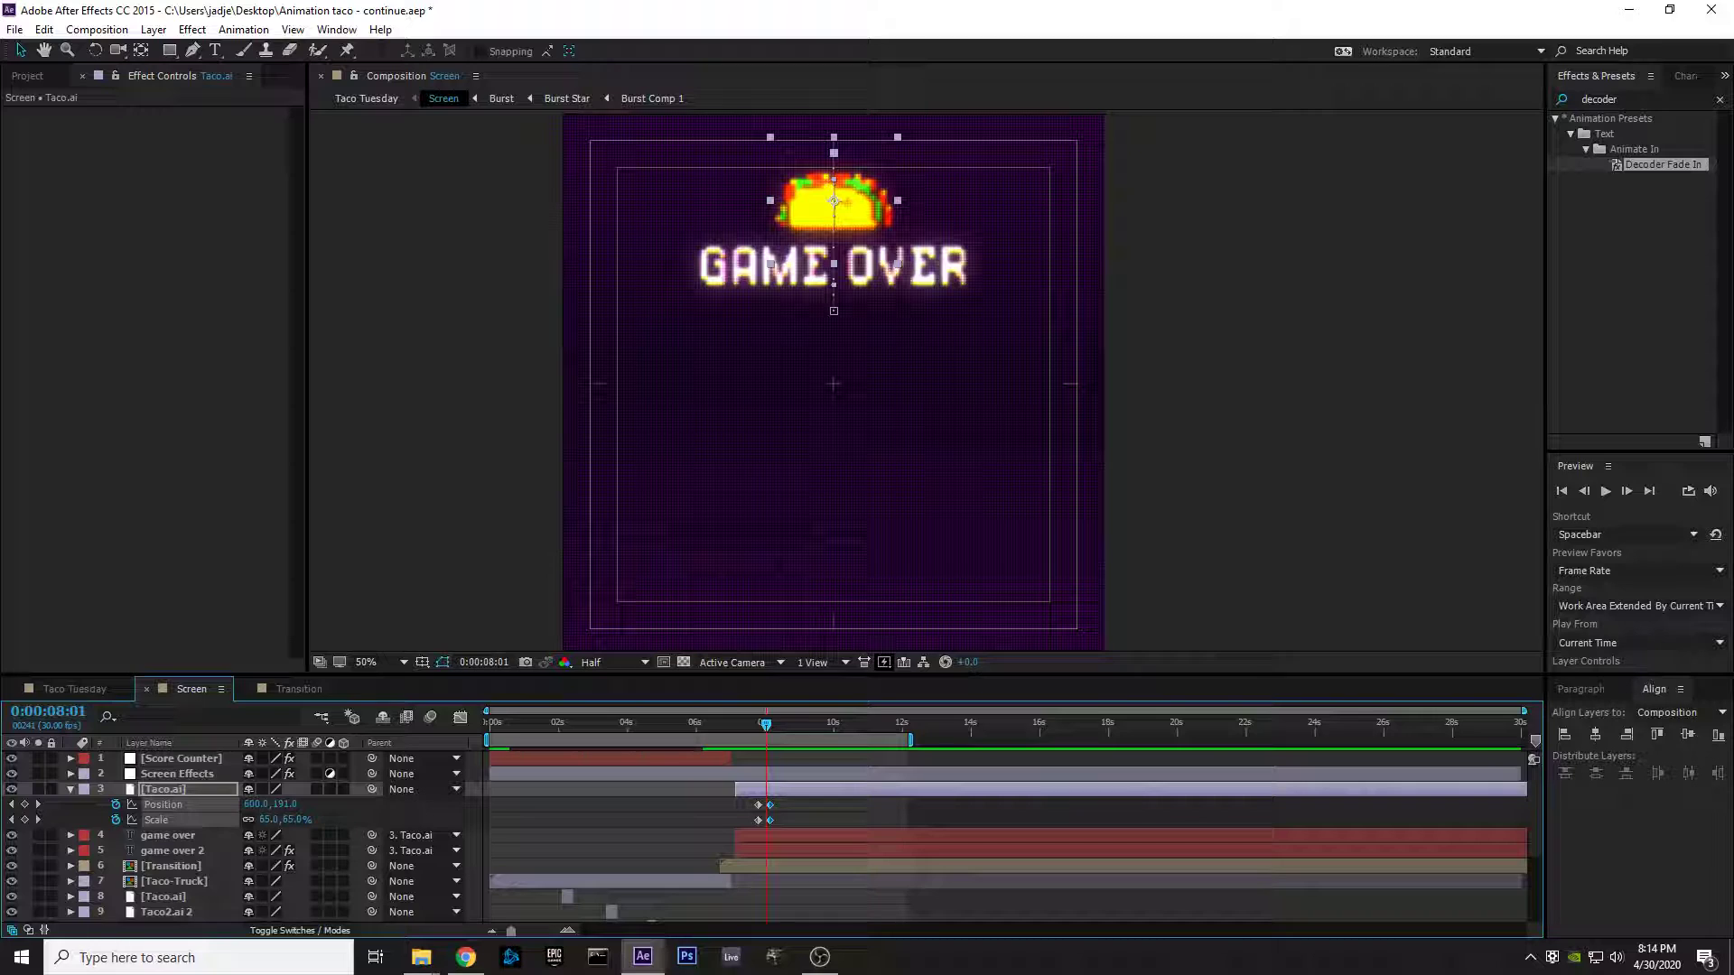